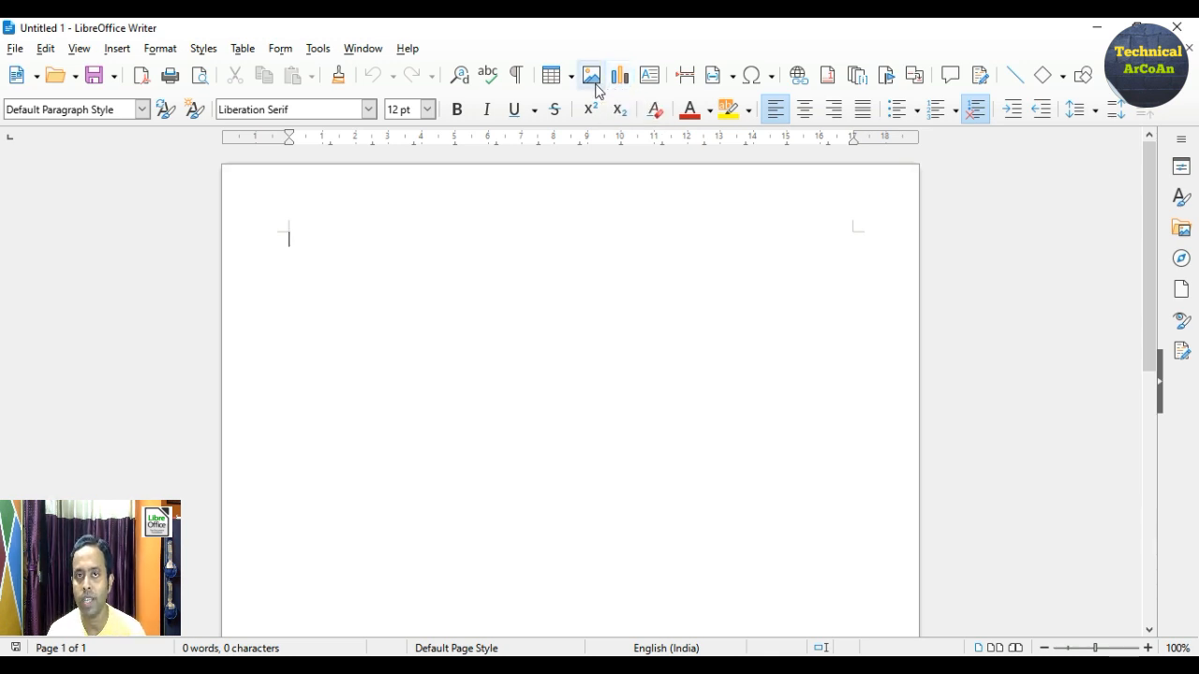
- Insert the image Sat_18_04_2020_17_30_56 from the Future Project folder on the Desktop into the blank document
{"action": "left_click", "coordinate": [117, 48]}
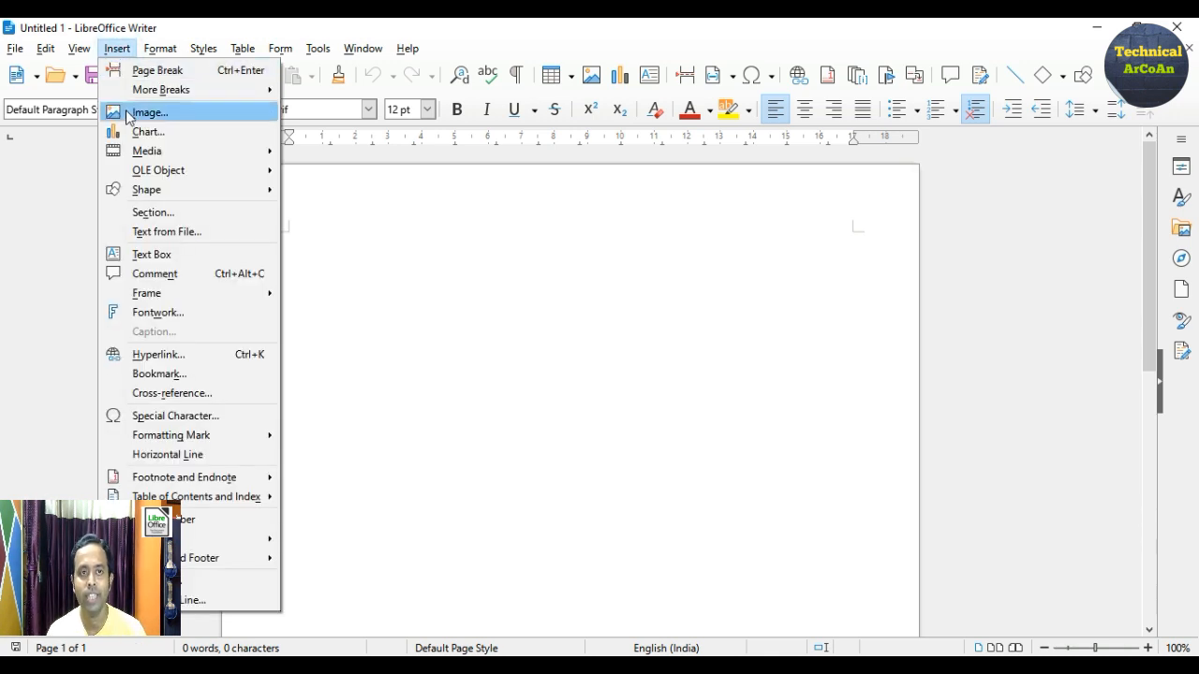
{"action": "left_click", "coordinate": [516, 254]}
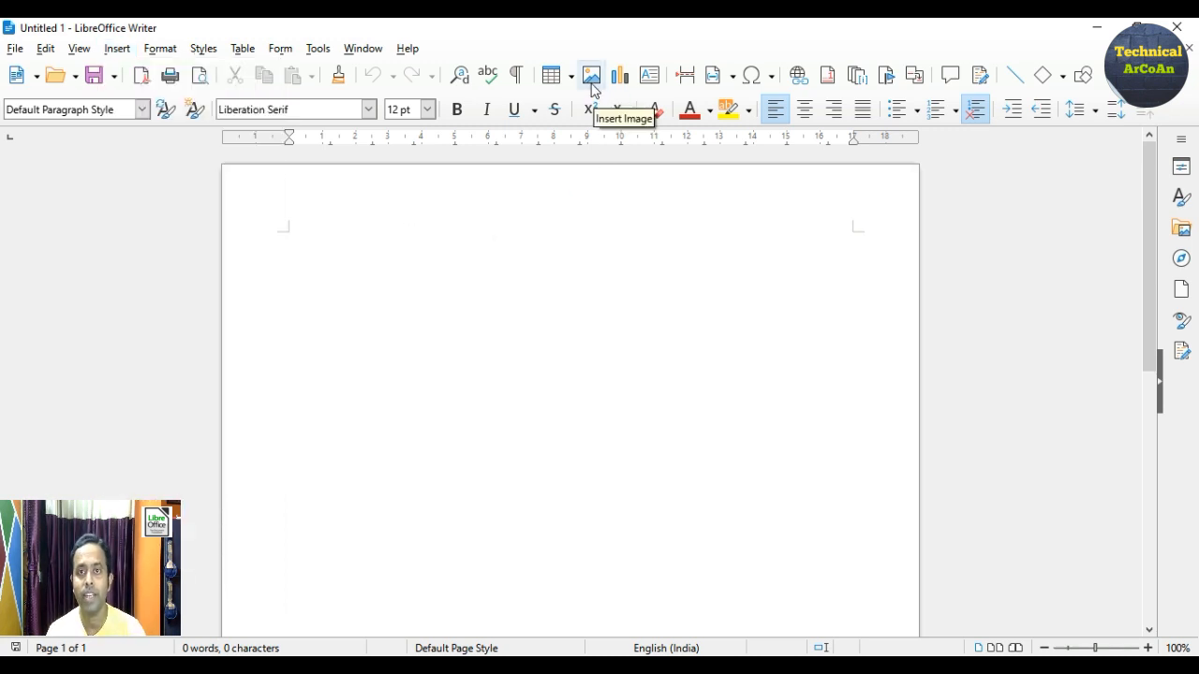
{"action": "left_click", "coordinate": [591, 76]}
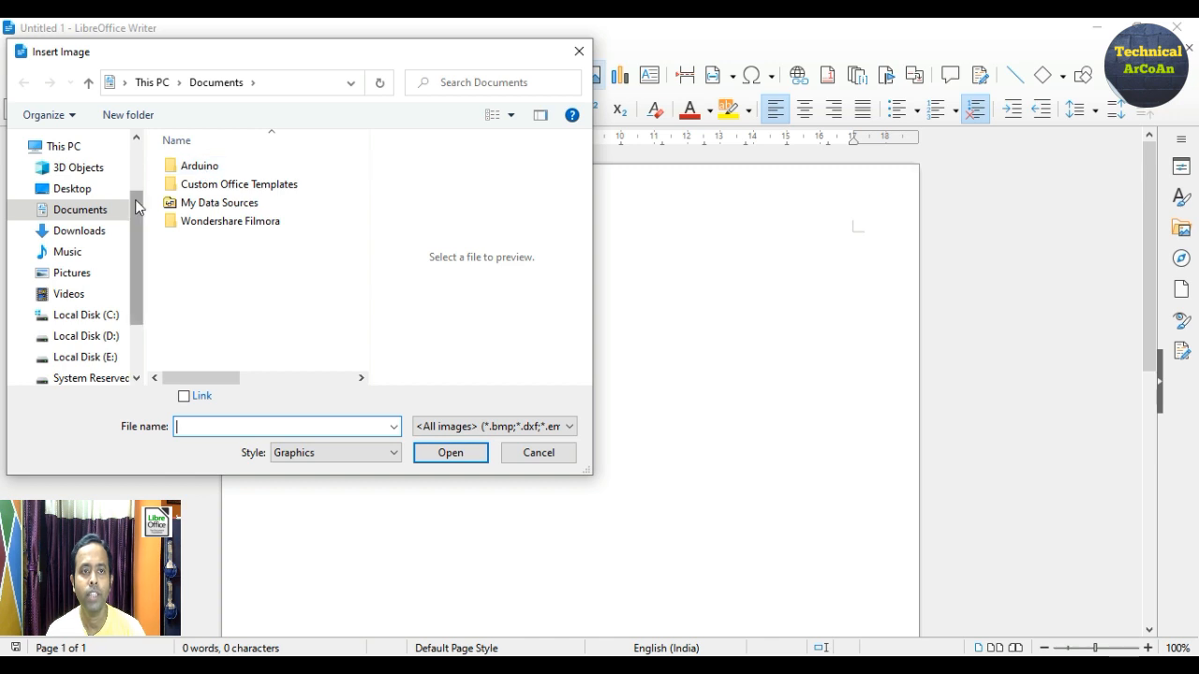
{"action": "left_click", "coordinate": [74, 189]}
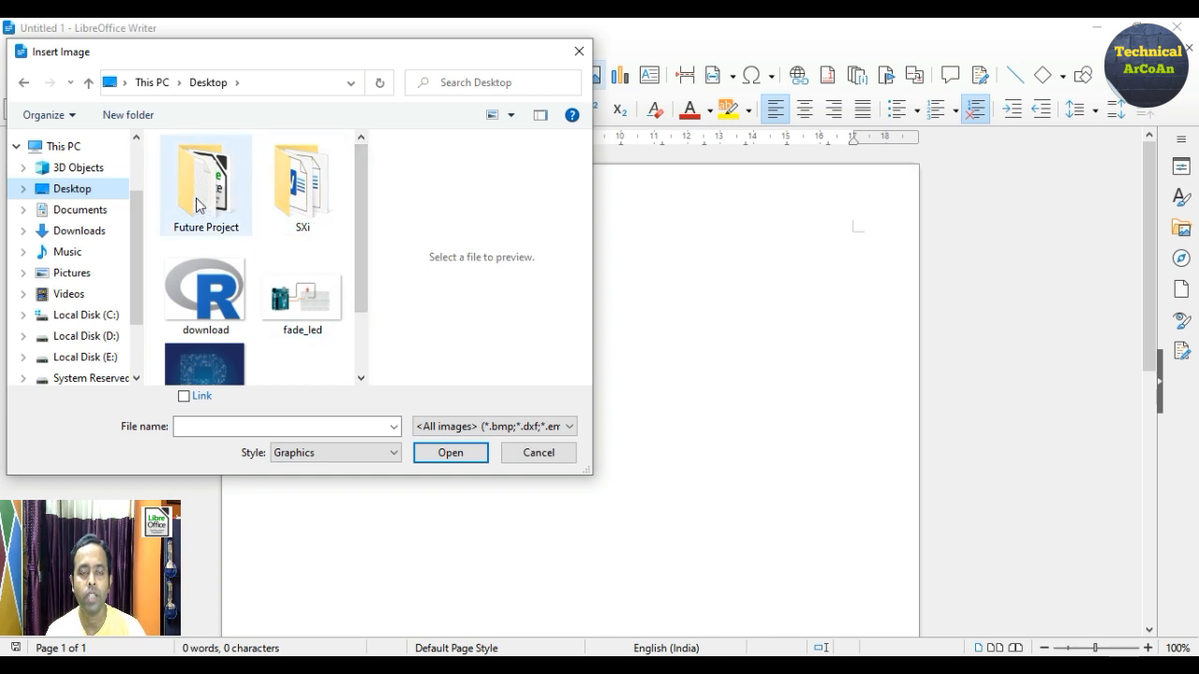
{"action": "double_click", "coordinate": [197, 205]}
{"action": "left_click_drag", "start_coordinate": [363, 167], "coordinate": [366, 337]}
{"action": "left_click", "coordinate": [200, 294]}
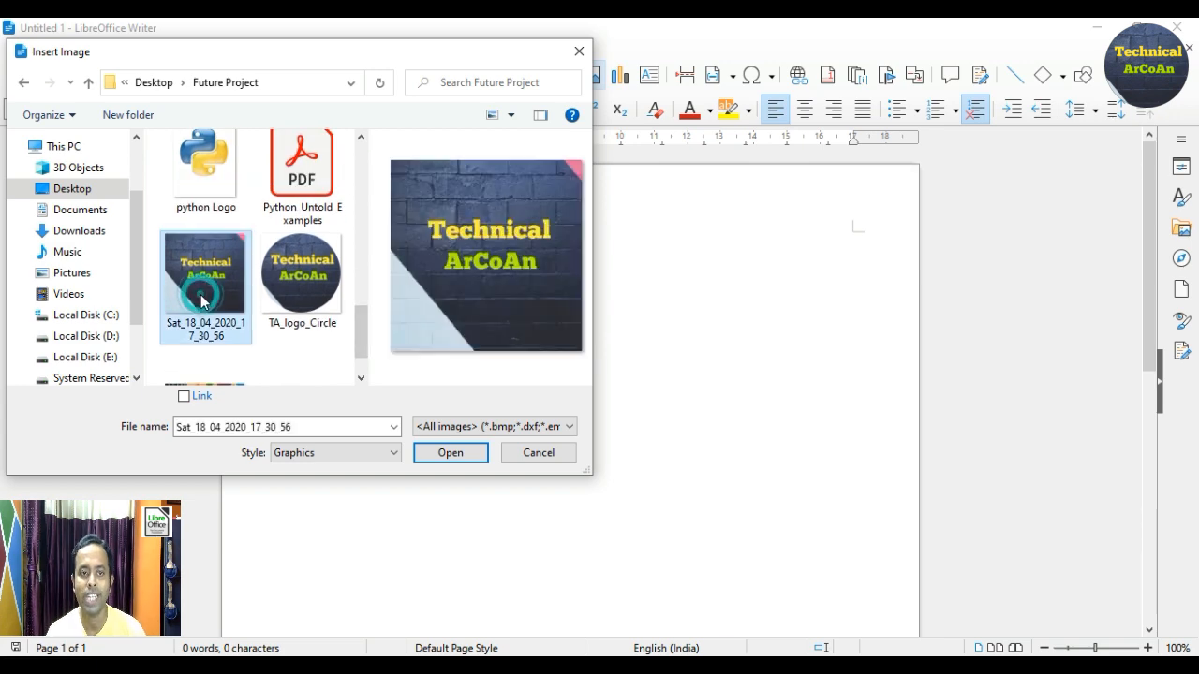
{"action": "left_click", "coordinate": [423, 454]}
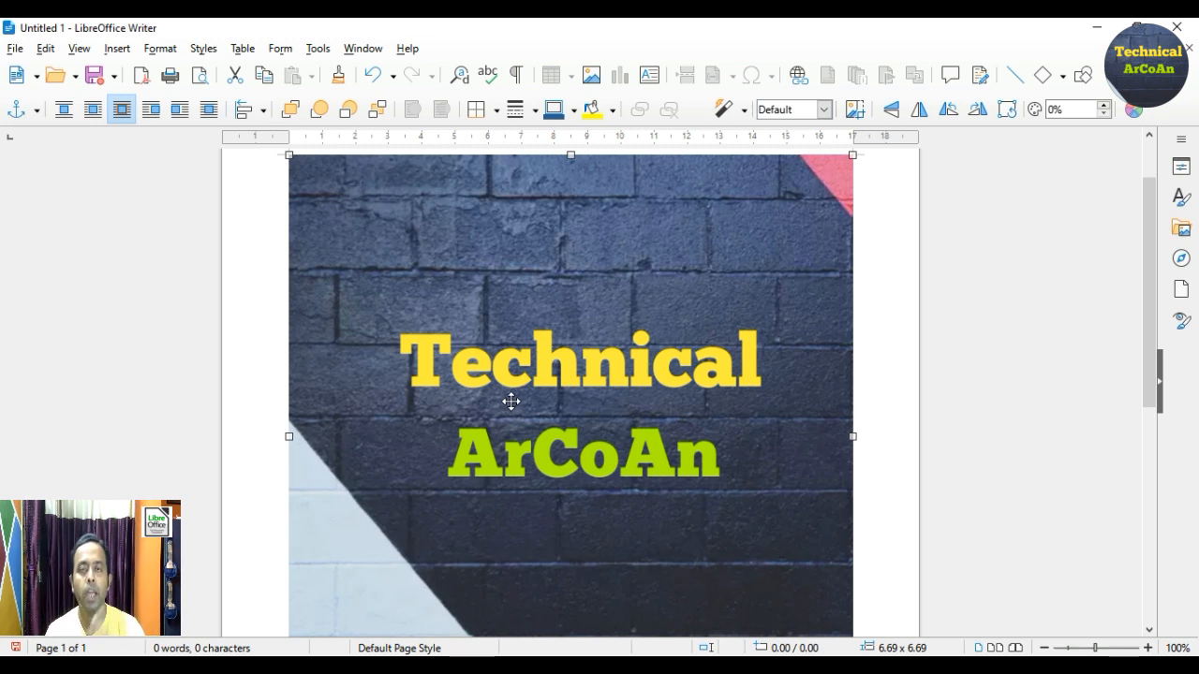
- Shrink the inserted image proportionally to about 6.39 × 6.39 cm and align it to the left margin
{"action": "scroll", "coordinate": [512, 403], "scroll_direction": "down", "scroll_amount": 3}
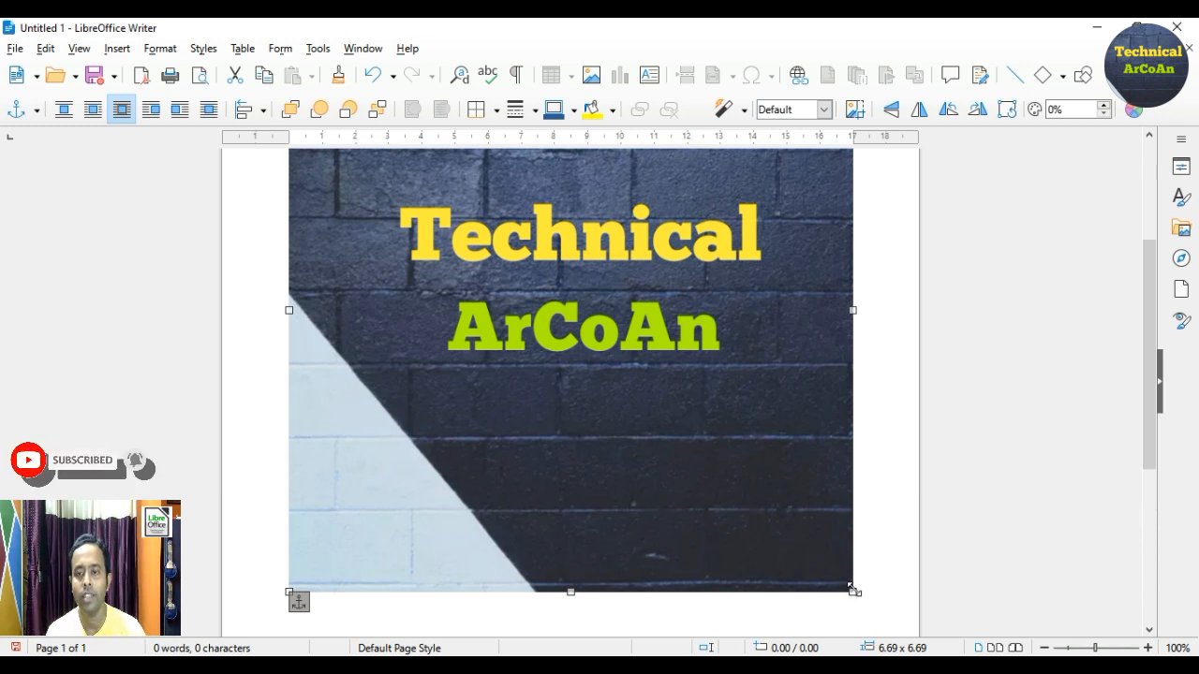
{"action": "left_click_drag", "start_coordinate": [851, 588], "coordinate": [439, 235]}
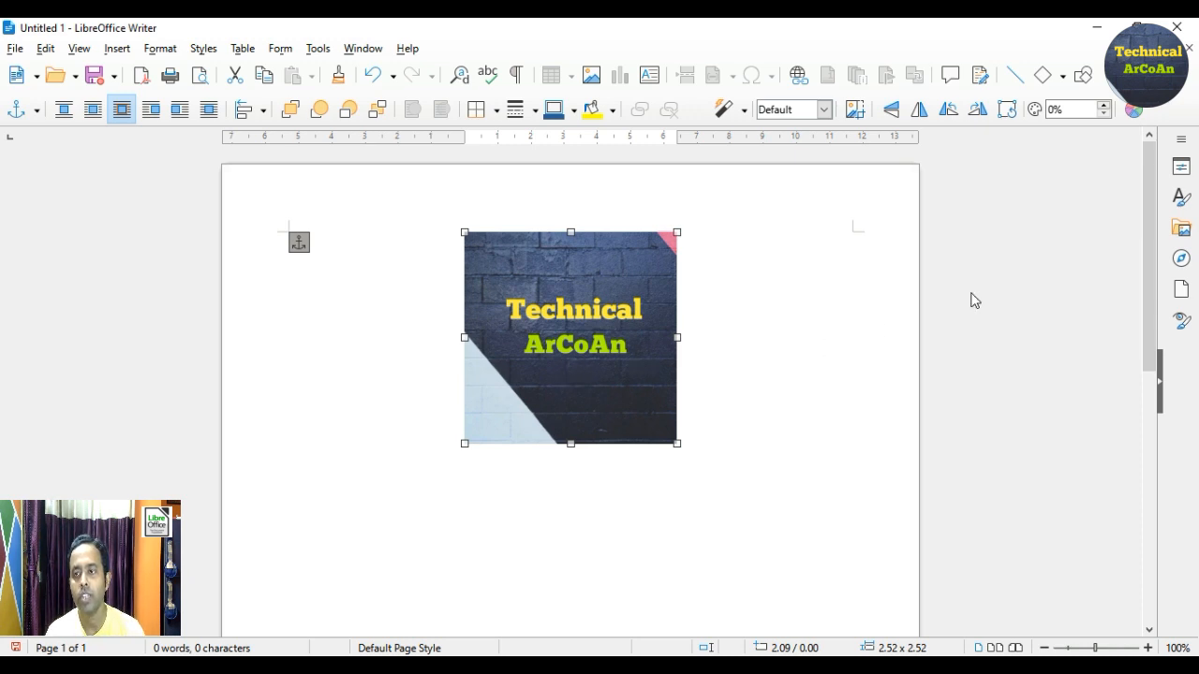
{"action": "left_click", "coordinate": [1180, 169]}
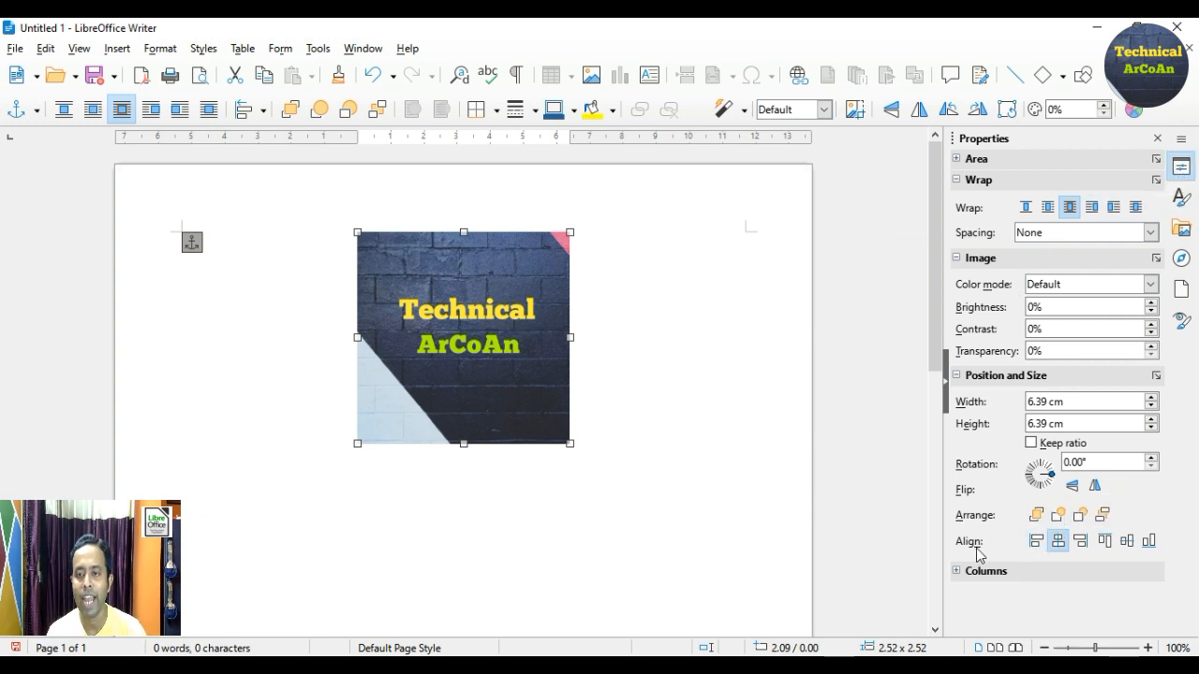
{"action": "left_click", "coordinate": [1038, 545]}
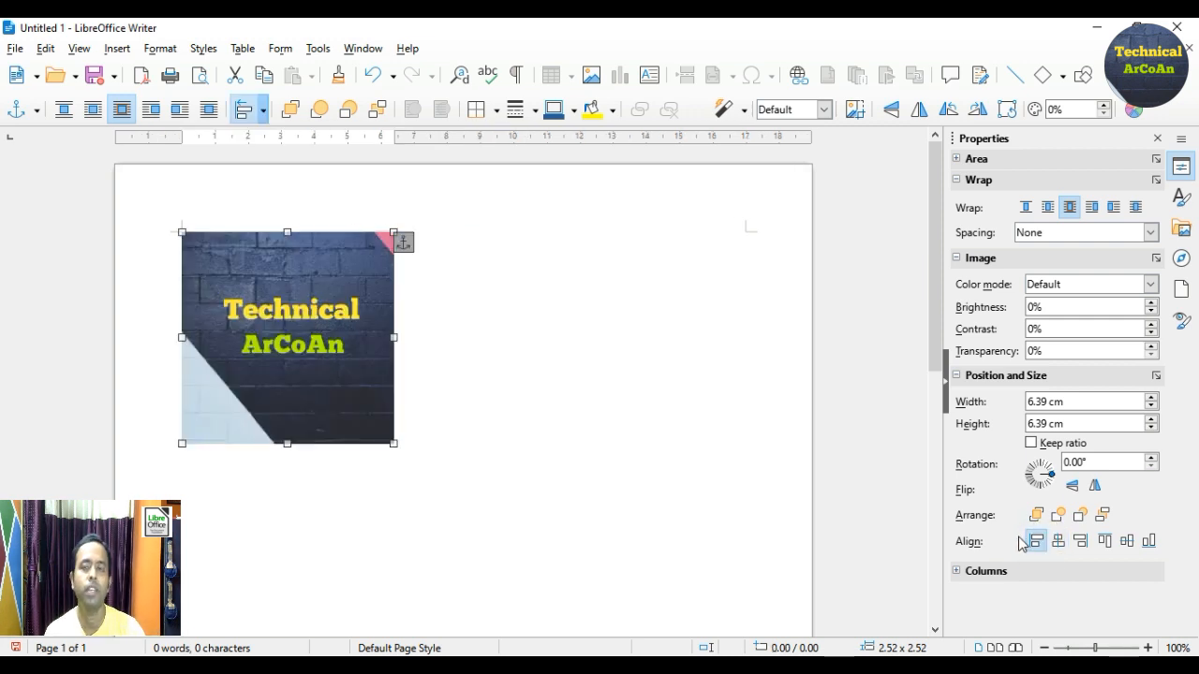
- Insert a table with 5 columns and 4 rows below the image and make its first row about twice as tall
{"action": "left_click", "coordinate": [495, 419]}
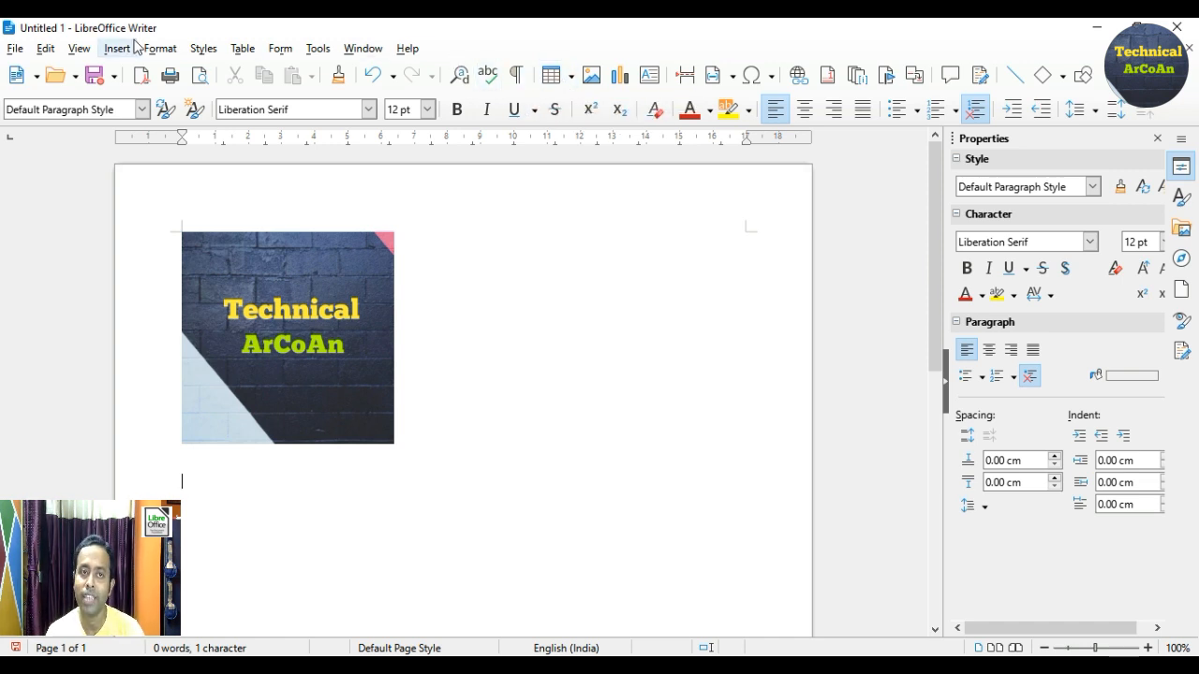
{"action": "left_click", "coordinate": [243, 51]}
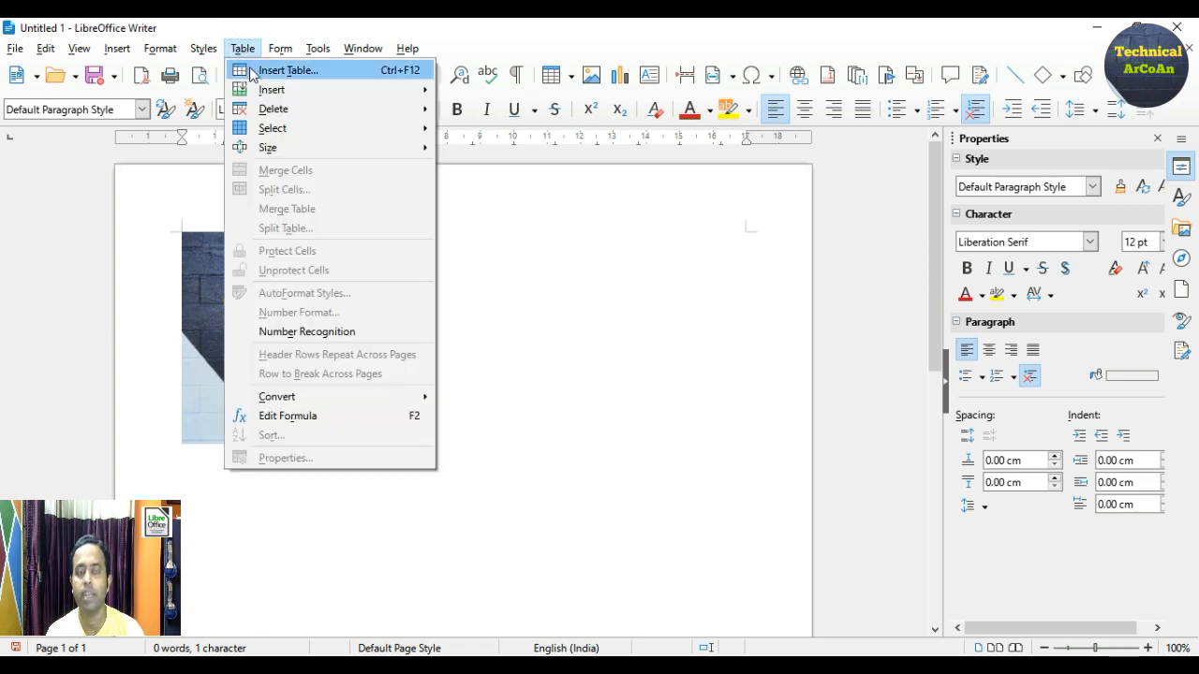
{"action": "left_click", "coordinate": [589, 262]}
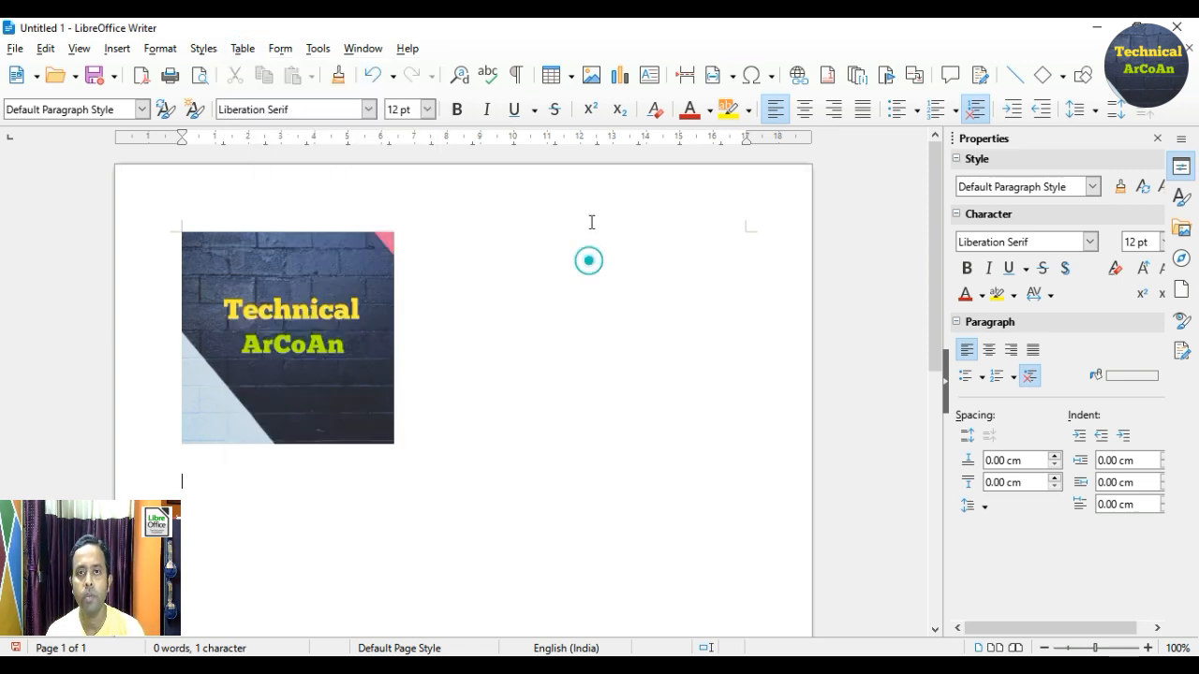
{"action": "left_click", "coordinate": [569, 82]}
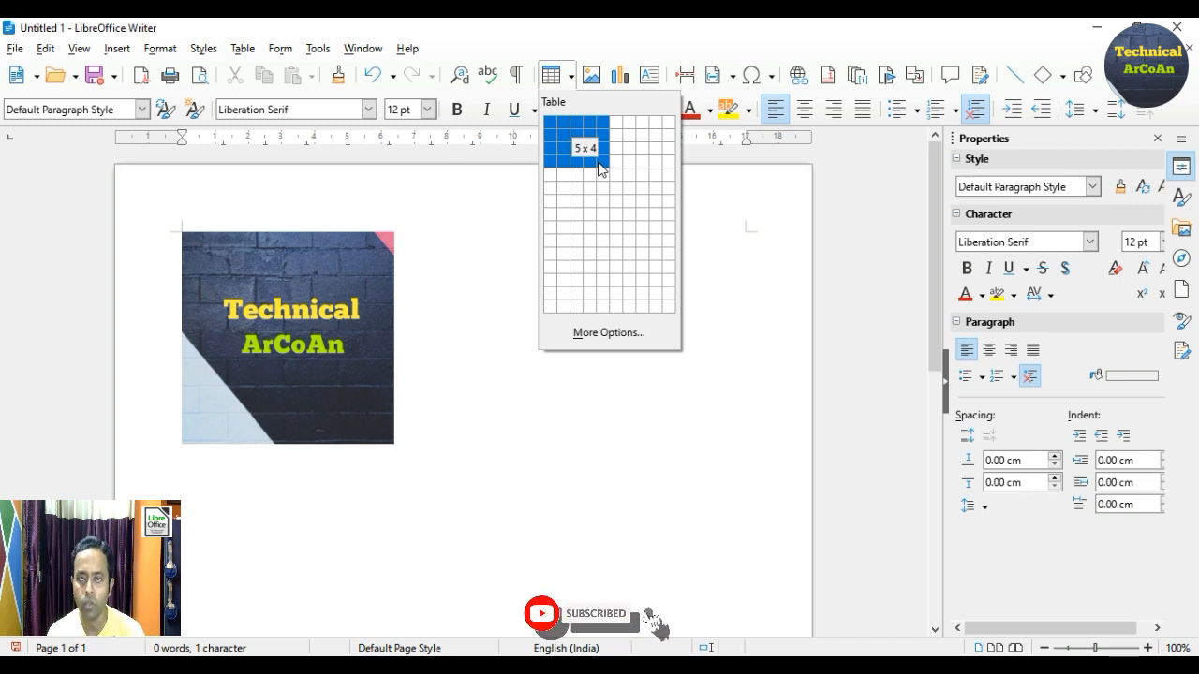
{"action": "left_click", "coordinate": [600, 166]}
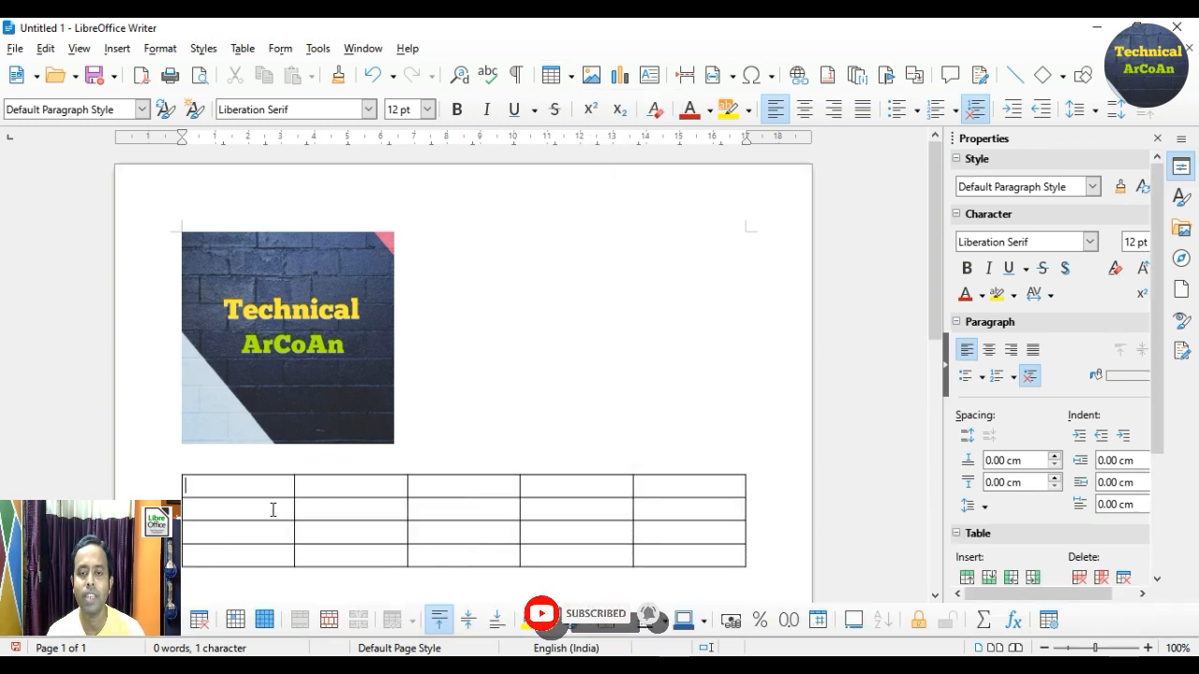
{"action": "scroll", "coordinate": [597, 487], "scroll_direction": "down", "scroll_amount": 2}
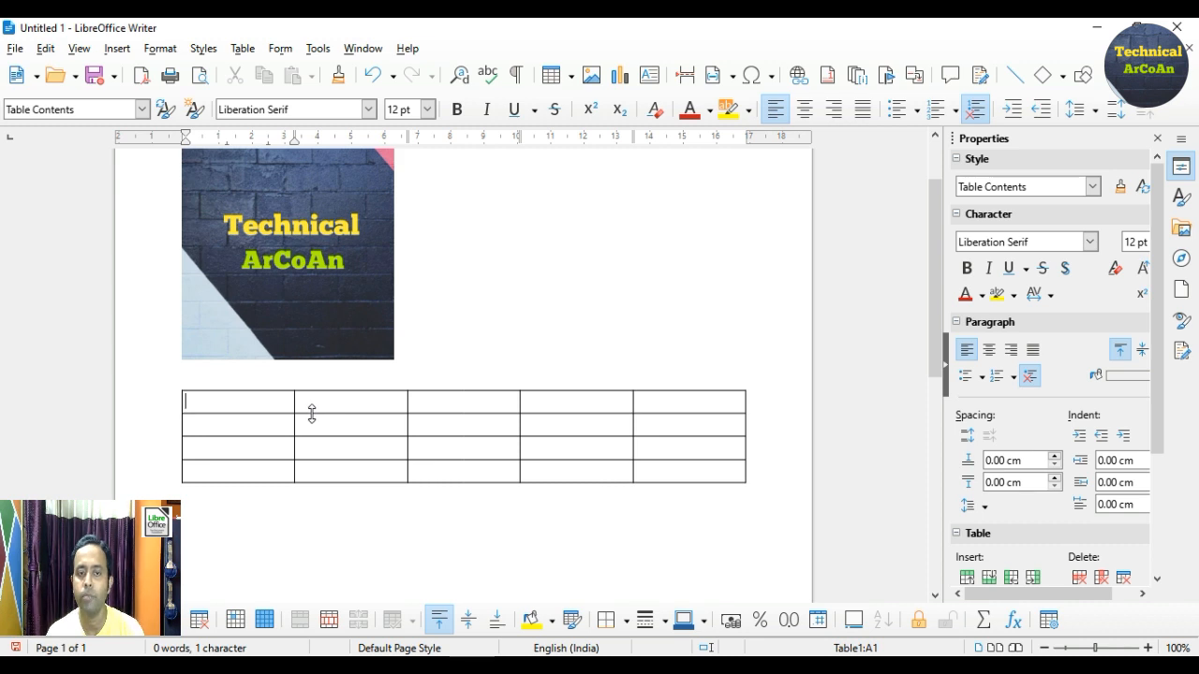
{"action": "left_click_drag", "start_coordinate": [312, 413], "coordinate": [312, 435]}
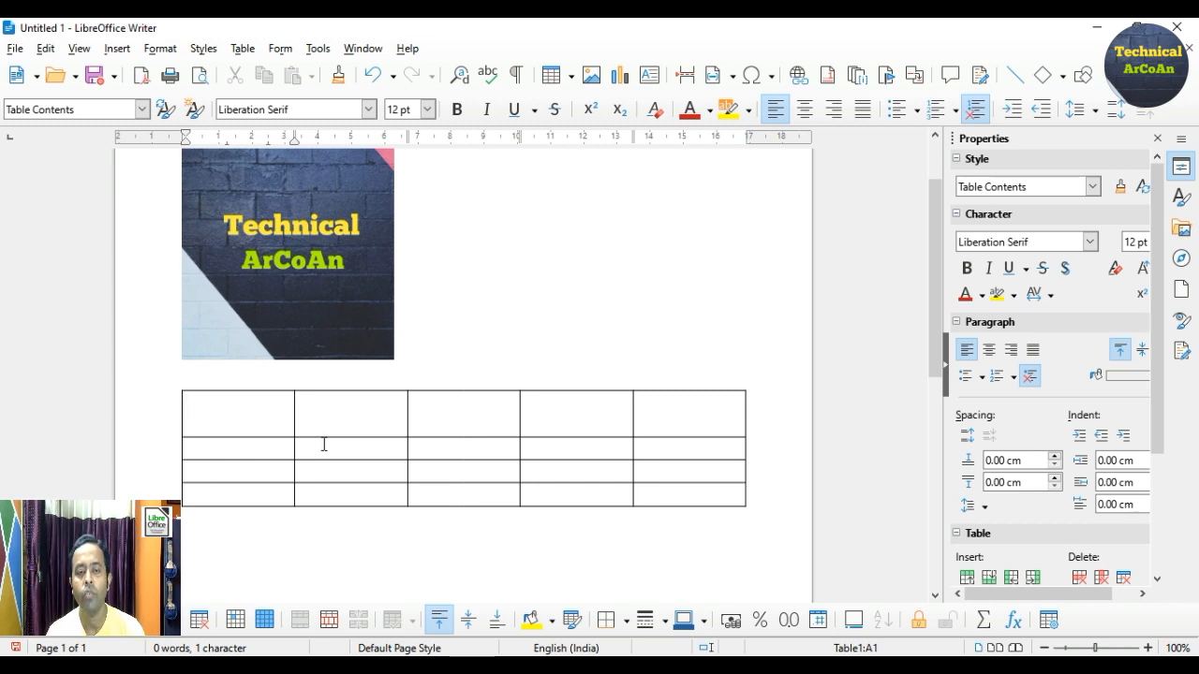
- Enter the headings Roll No., Class, DOB and Gender in the first row, starting from the second column
{"action": "left_click", "coordinate": [374, 418]}
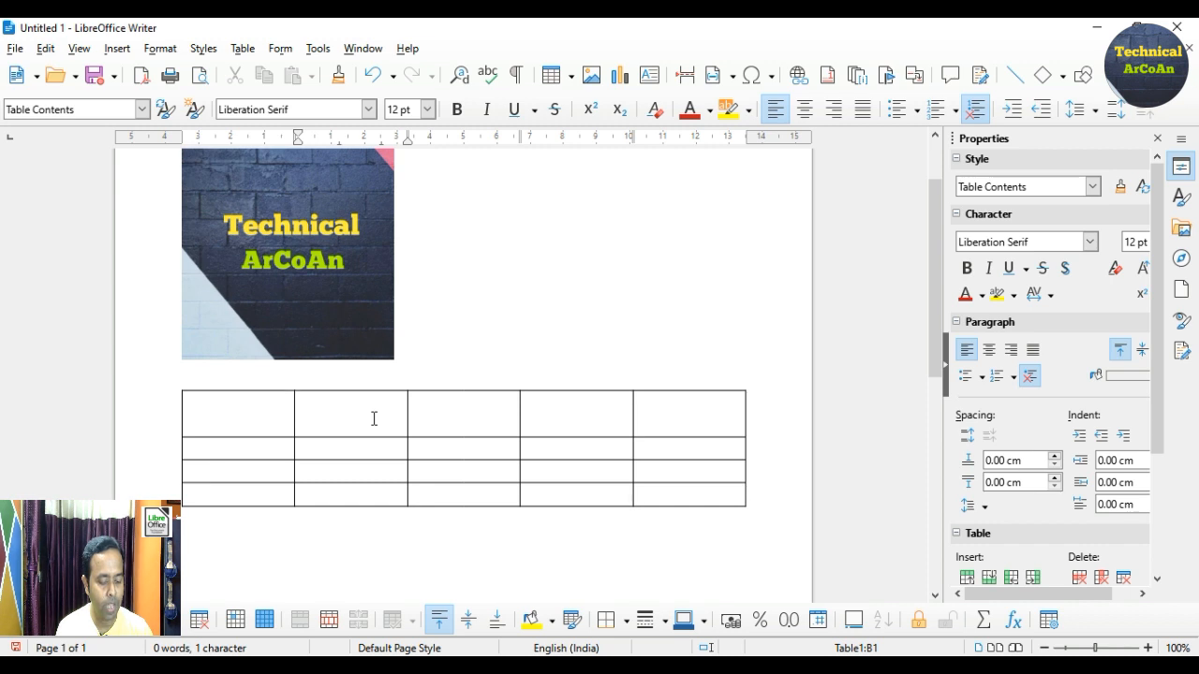
{"action": "type", "text": "R"}
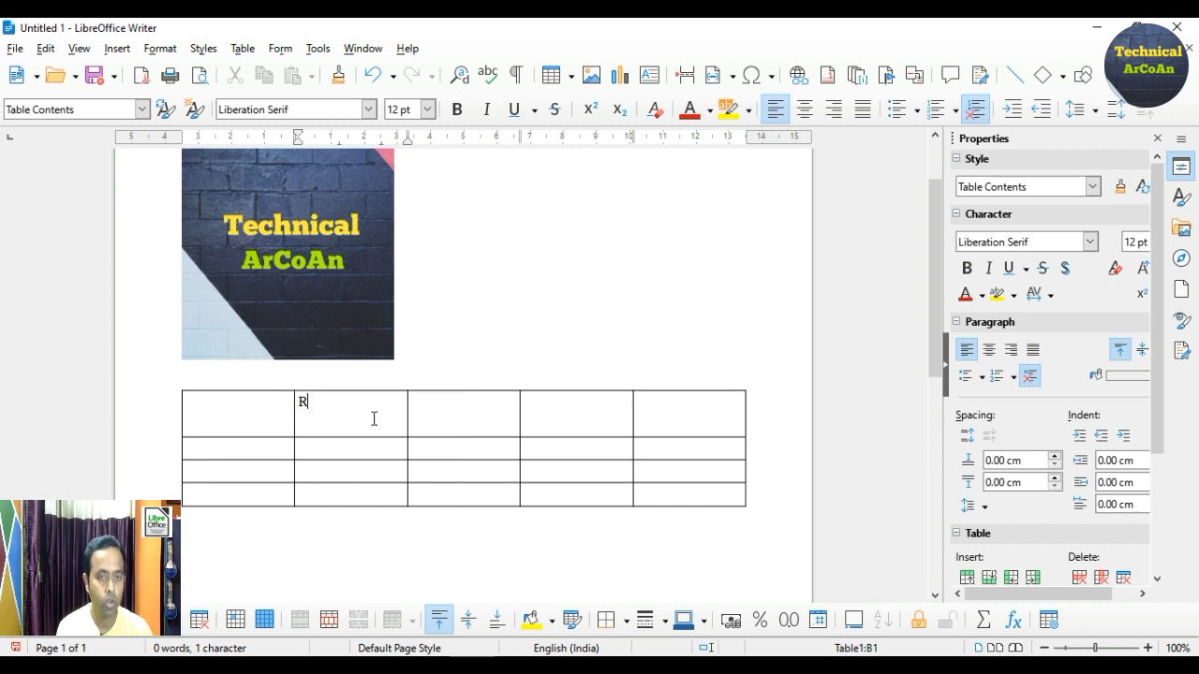
{"action": "type", "text": "oll No."}
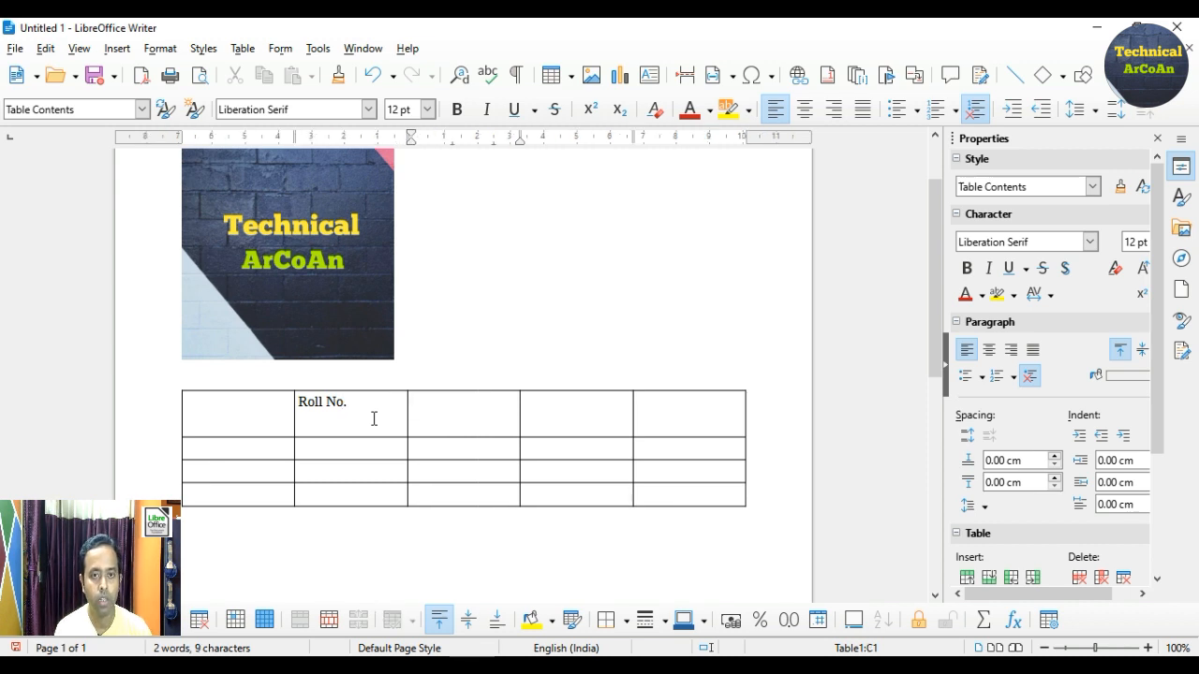
{"action": "type", "text": "Class"}
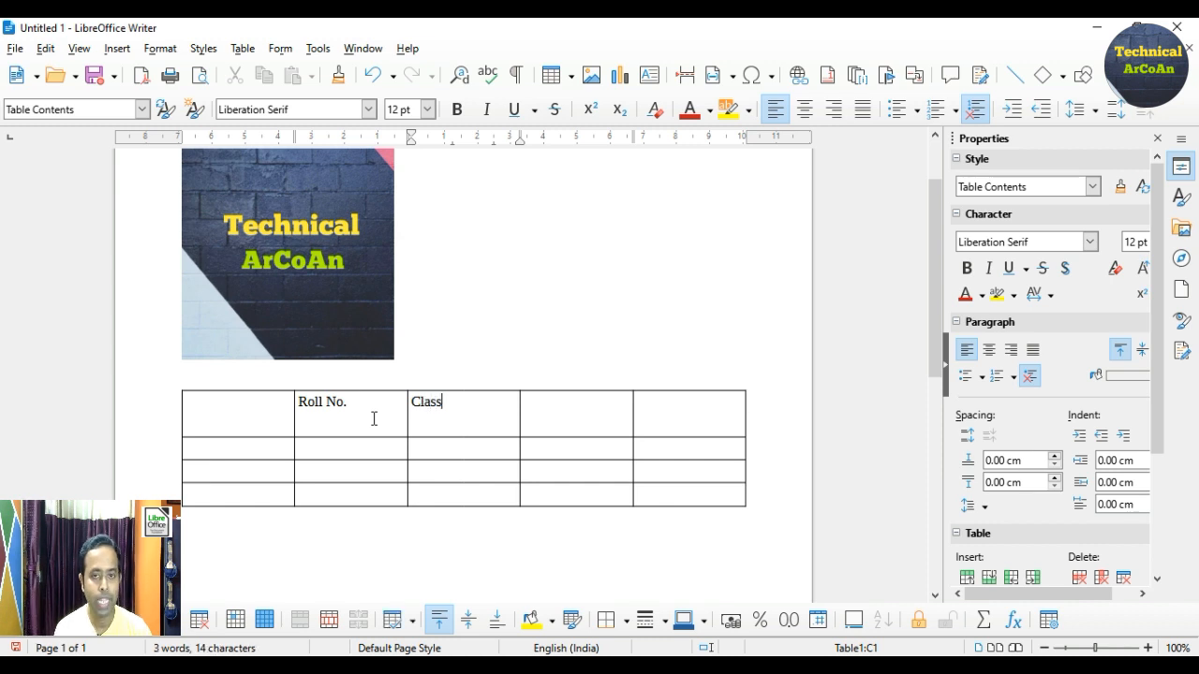
{"action": "key", "text": "Tab"}
{"action": "type", "text": "DOB"}
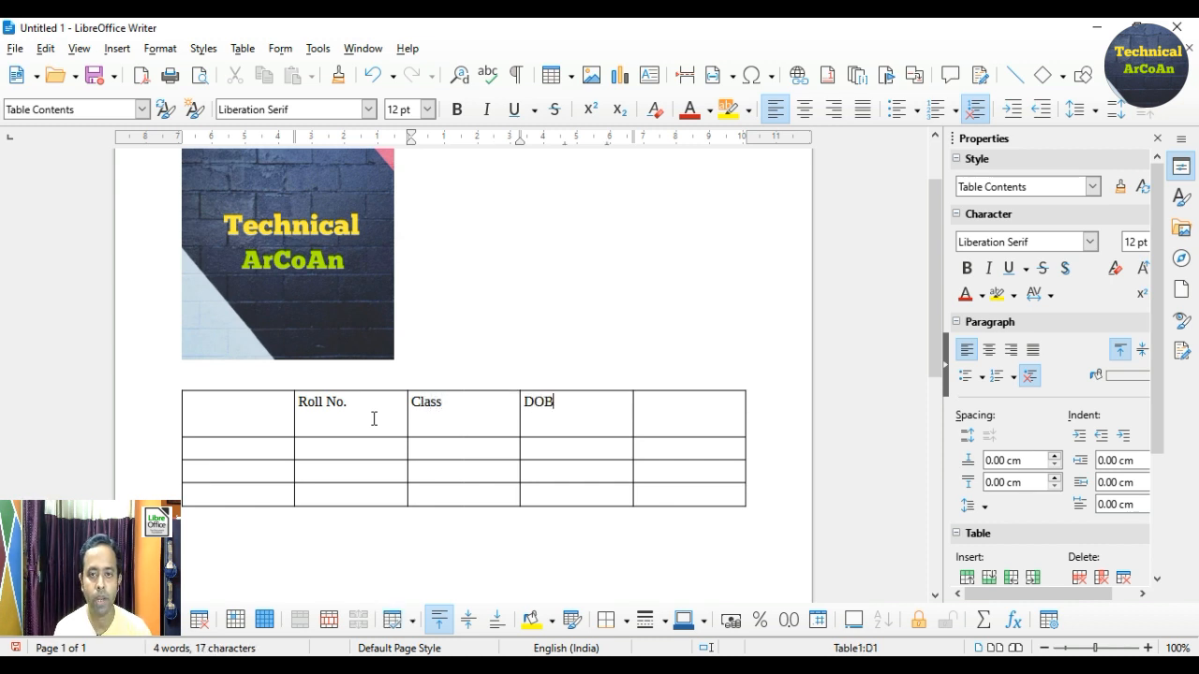
{"action": "key", "text": "Tab"}
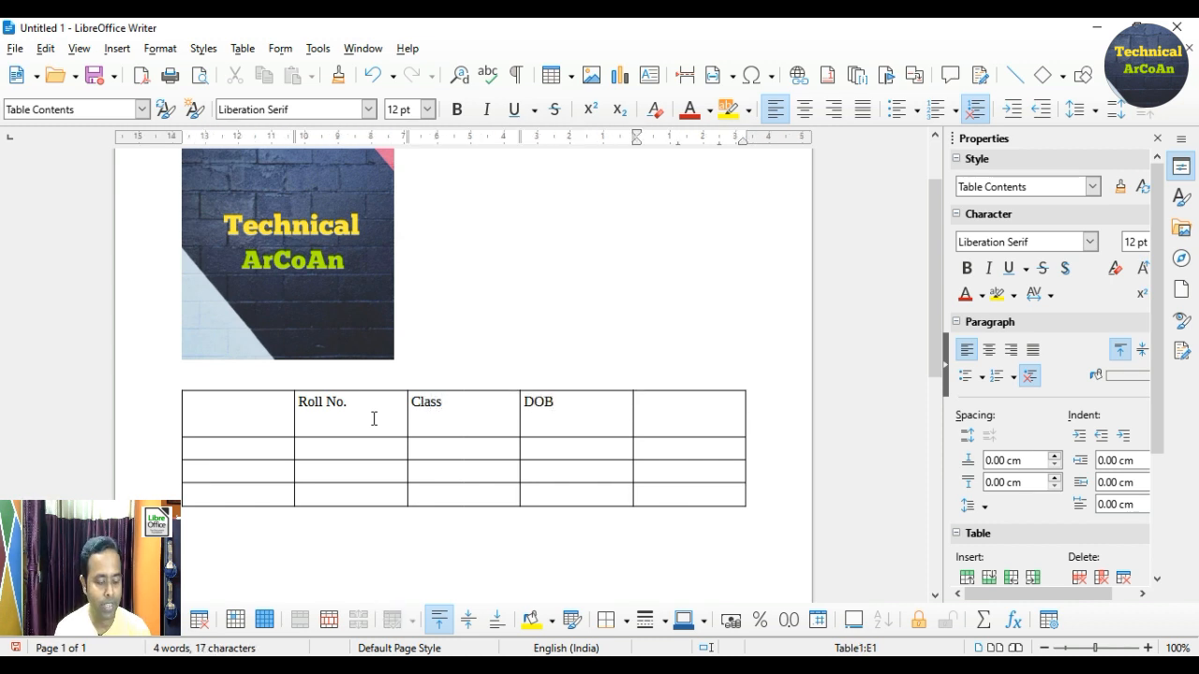
{"action": "type", "text": "Gender"}
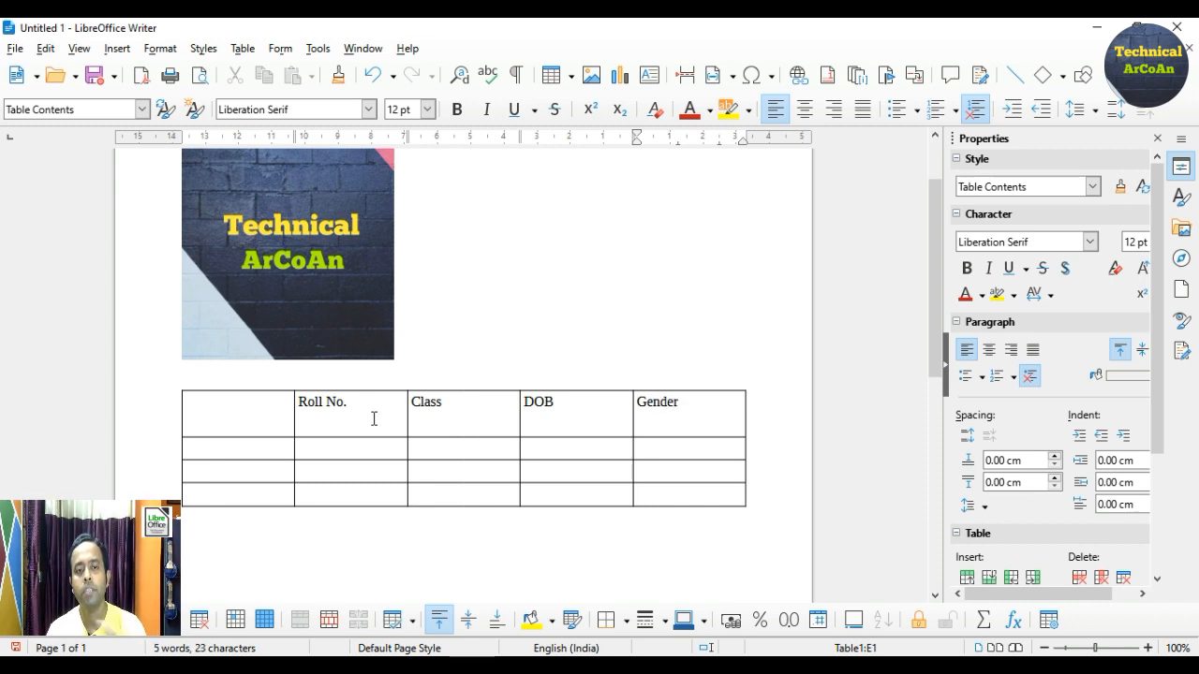
- Fill the first column below the header row with the three students' first names, one per row
{"action": "left_click", "coordinate": [261, 450]}
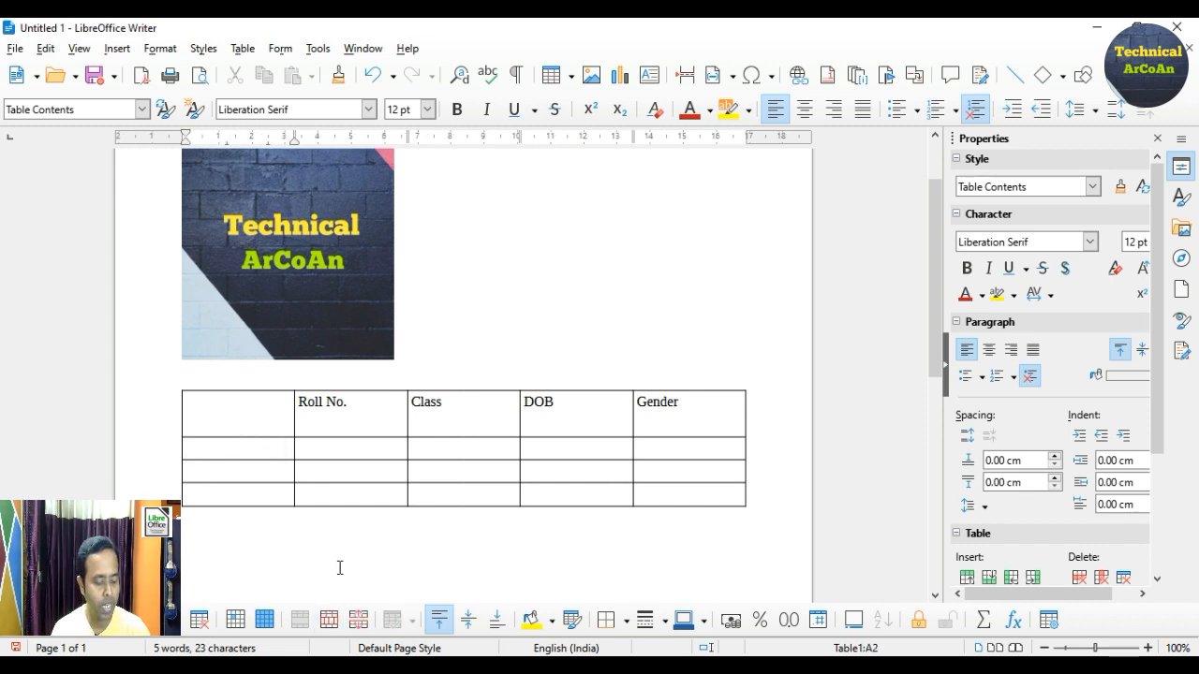
{"action": "type", "text": "Sujoy"}
{"action": "key", "text": "Down"}
{"action": "type", "text": "Amit"}
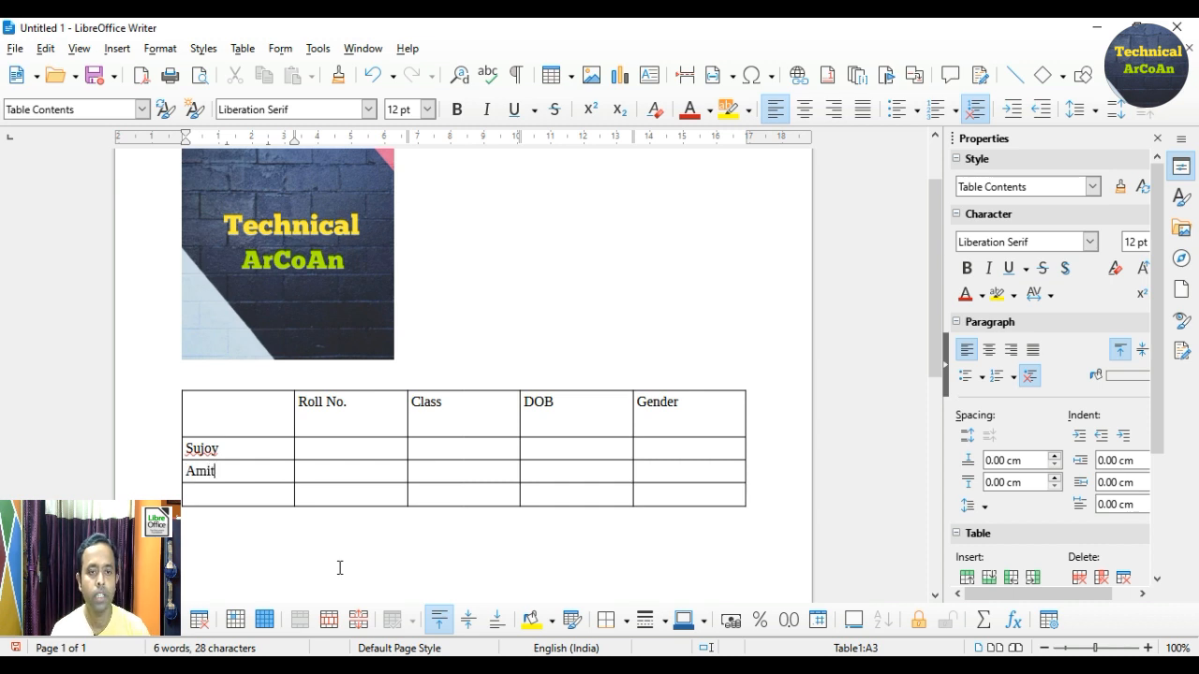
{"action": "key", "text": "Down"}
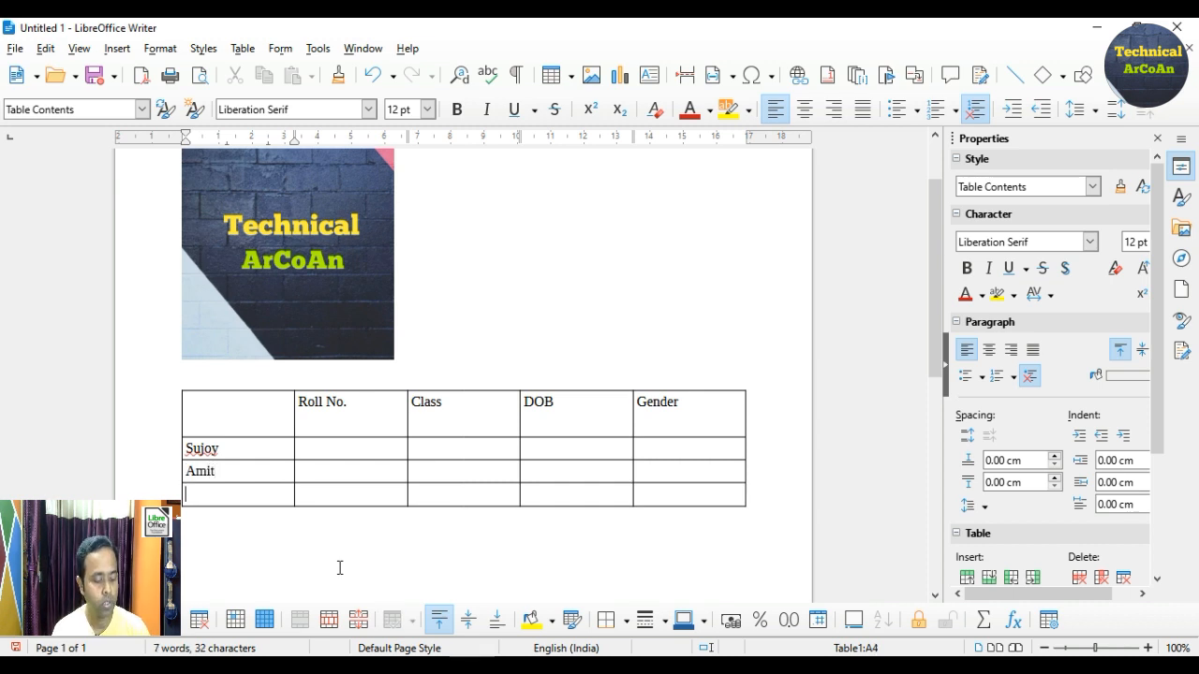
{"action": "type", "text": "Ikbal"}
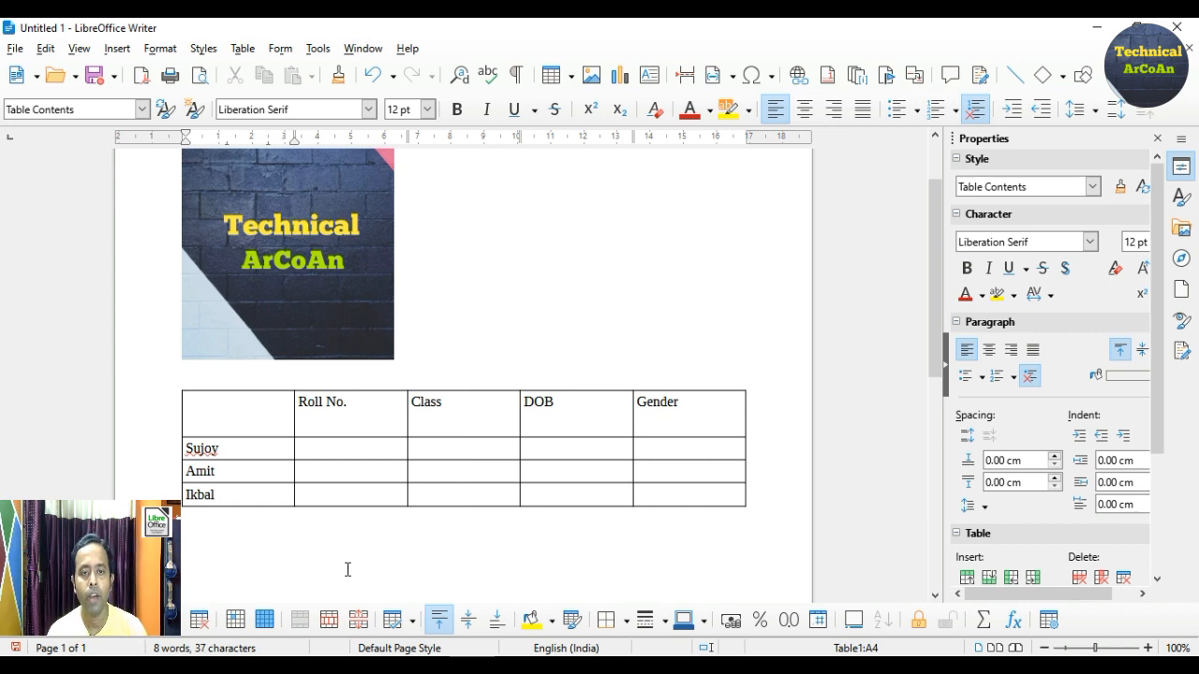
- Complete the first student's row with roll number 01, class VI, the date of birth and gender Male
{"action": "left_click", "coordinate": [375, 448]}
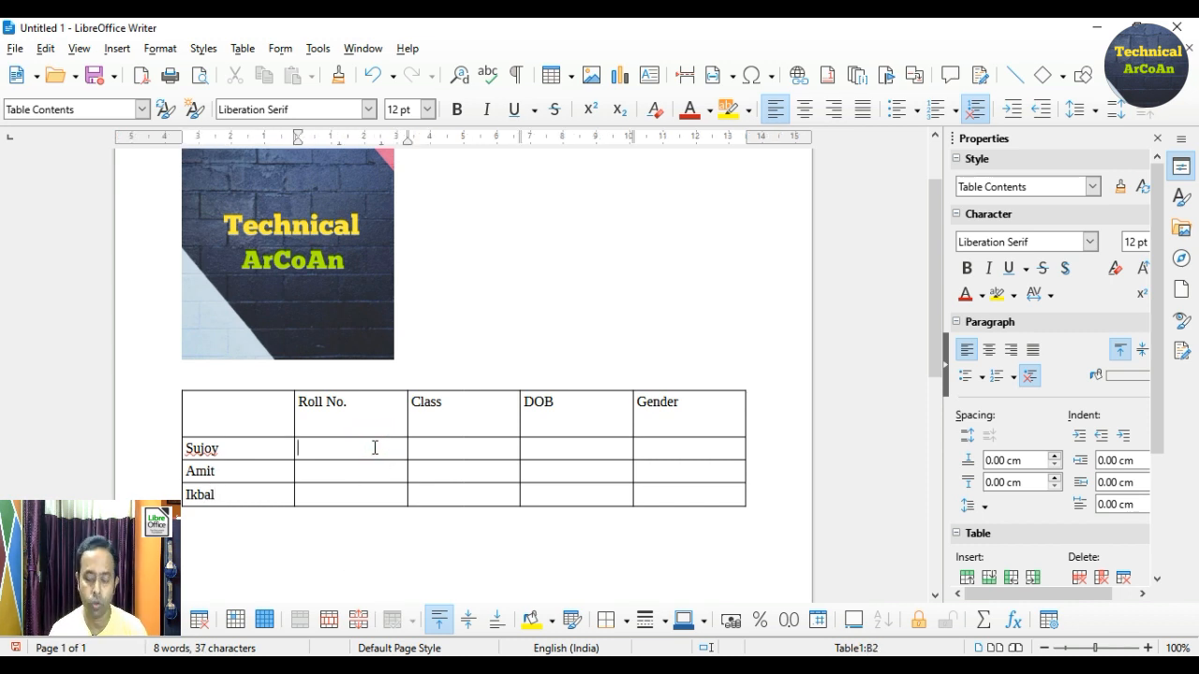
{"action": "type", "text": "01"}
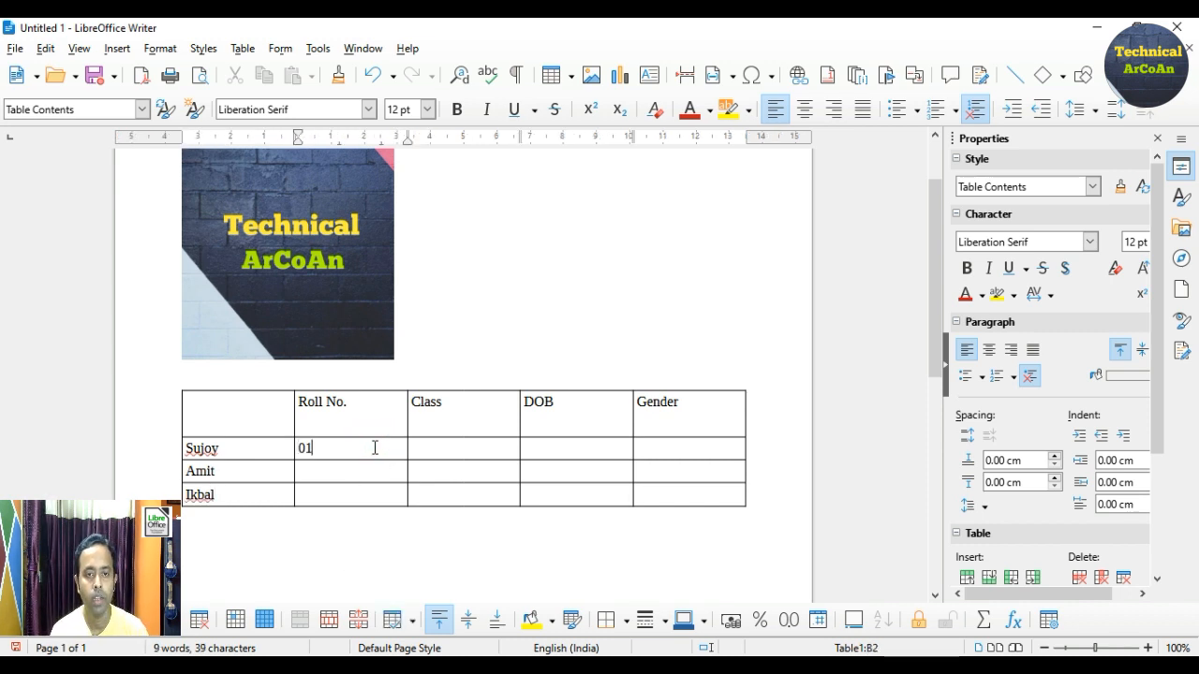
{"action": "key", "text": "Tab"}
{"action": "type", "text": "VI "}
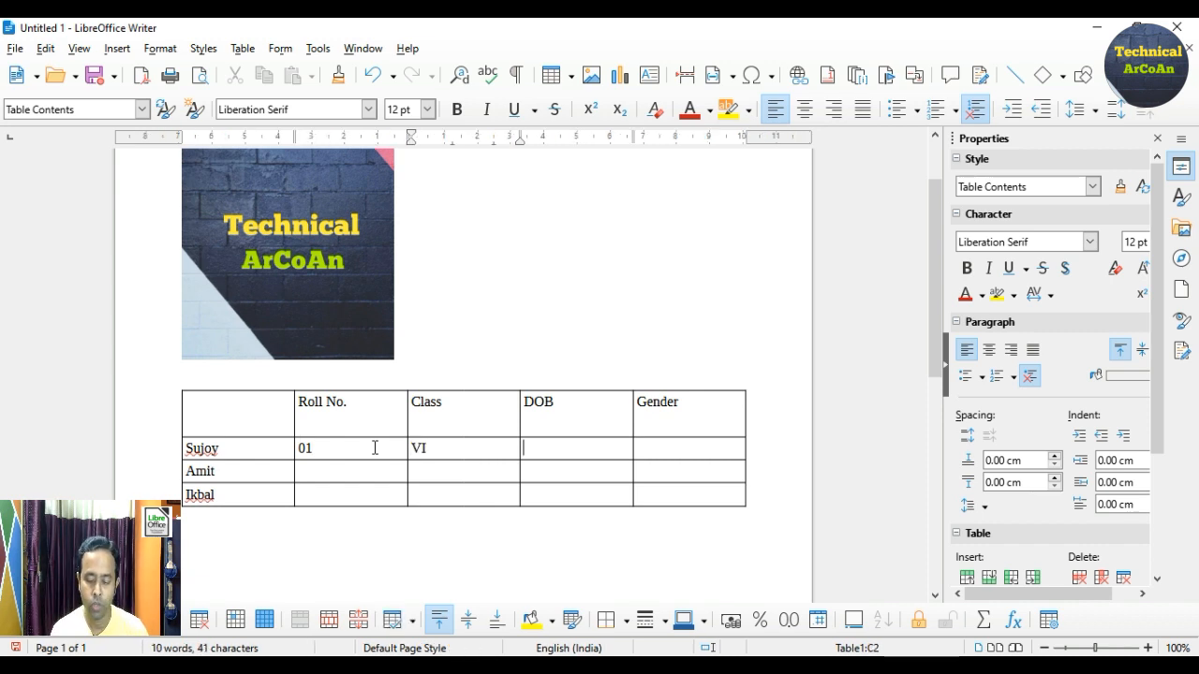
{"action": "type", "text": "12/12/1997 "}
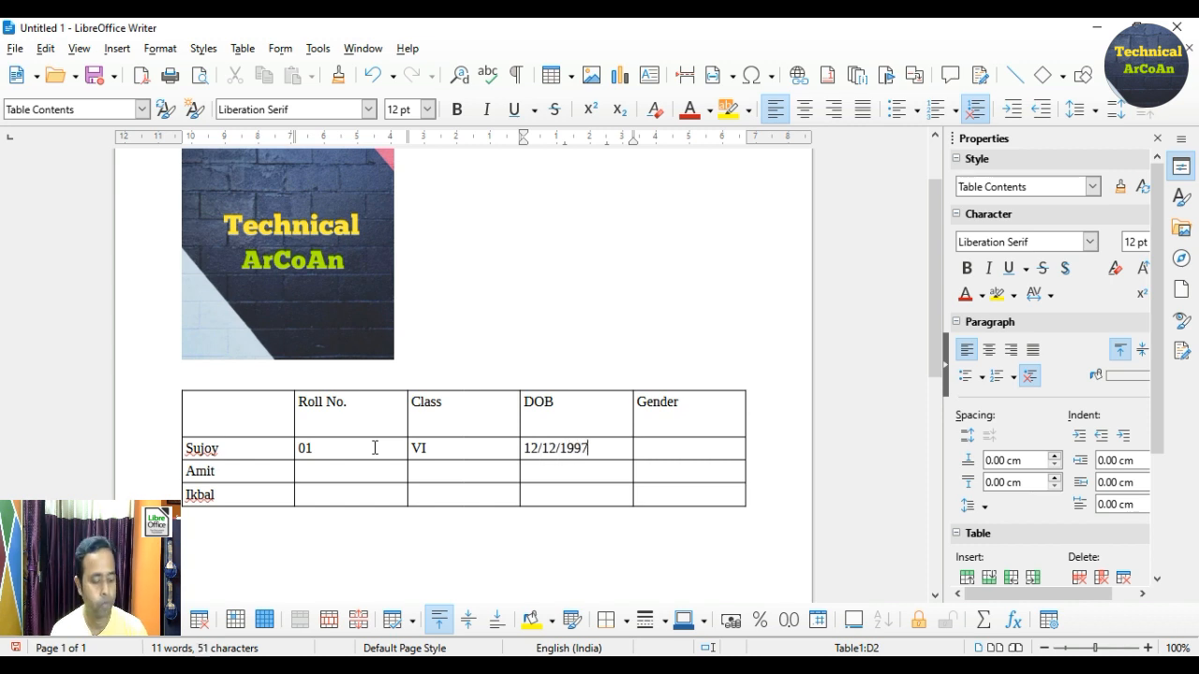
{"action": "type", "text": "Male"}
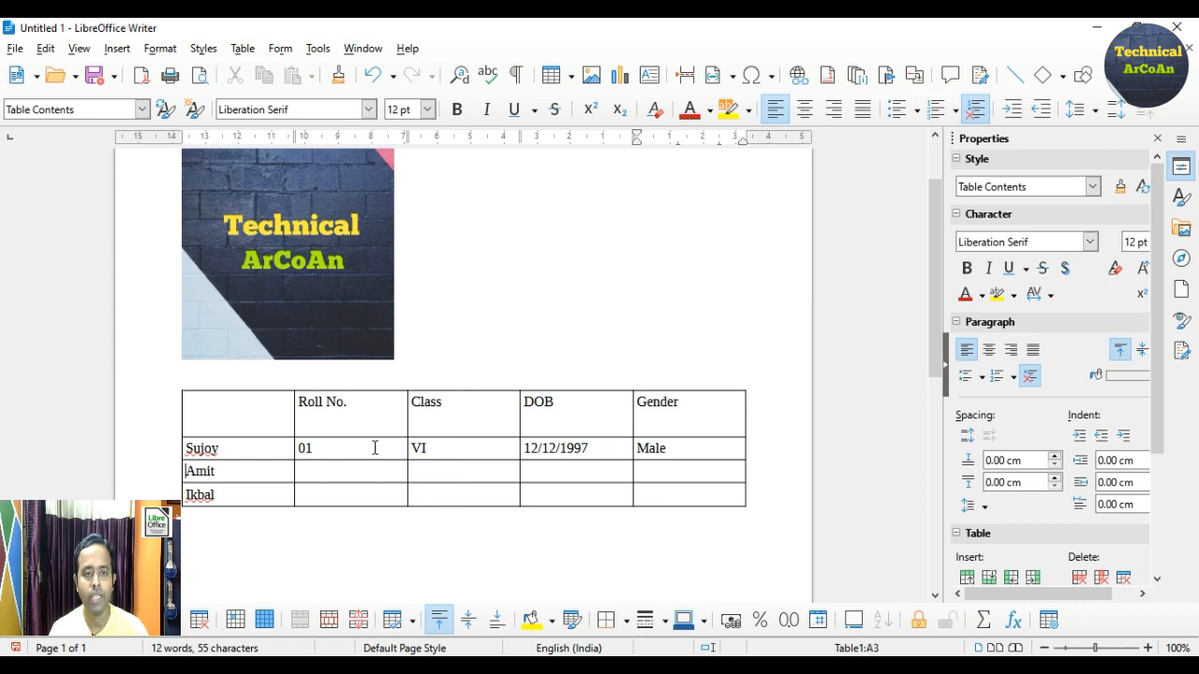
- Complete the second student's row with roll number 02, class VII, the date of birth and gender Male
{"action": "key", "text": "Tab"}
{"action": "key", "text": "Tab"}
{"action": "type", "text": "VII"}
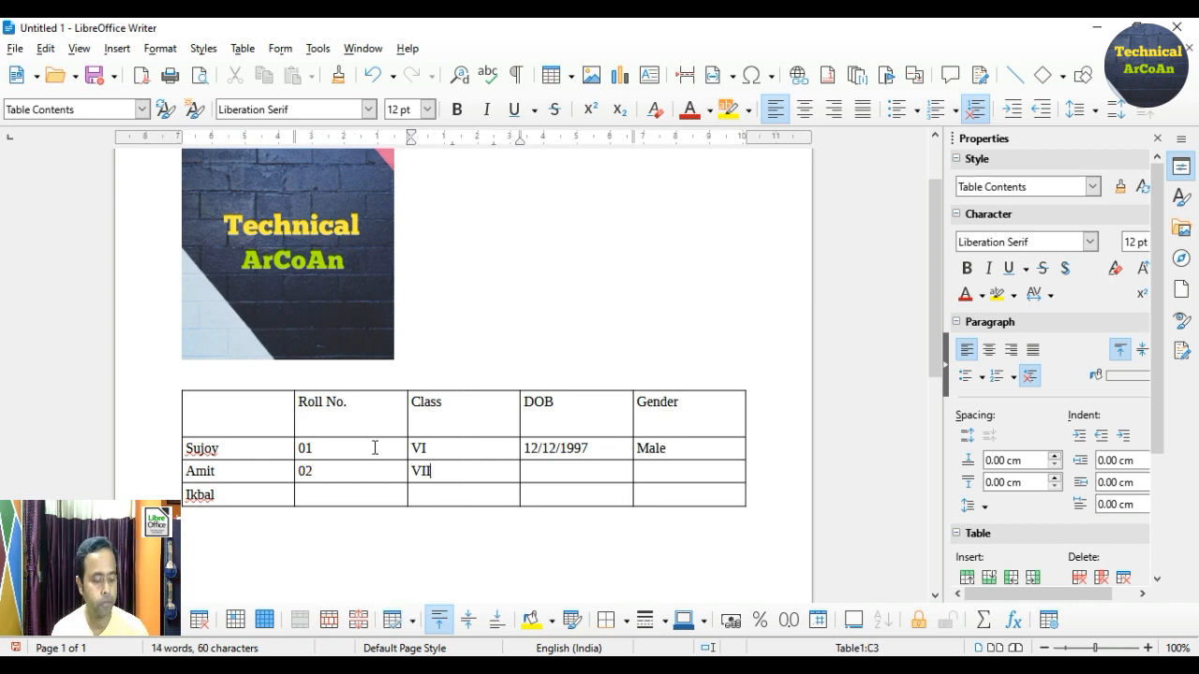
{"action": "key", "text": "Tab"}
{"action": "type", "text": "04/05"}
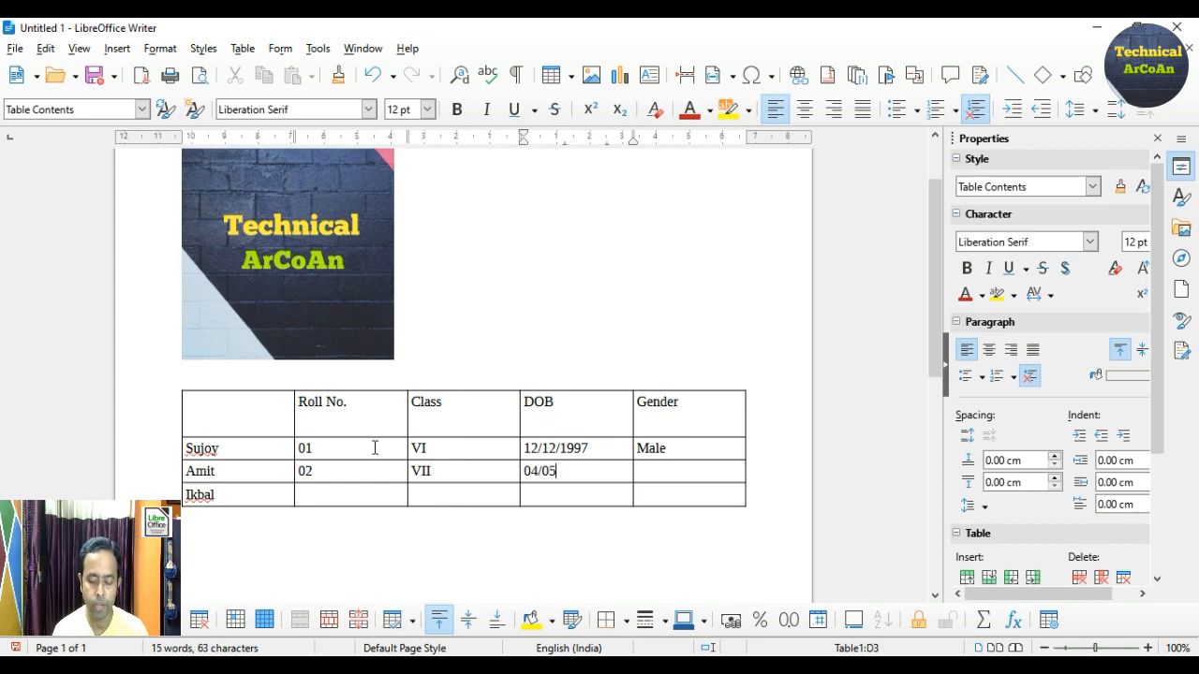
{"action": "type", "text": "/1994"}
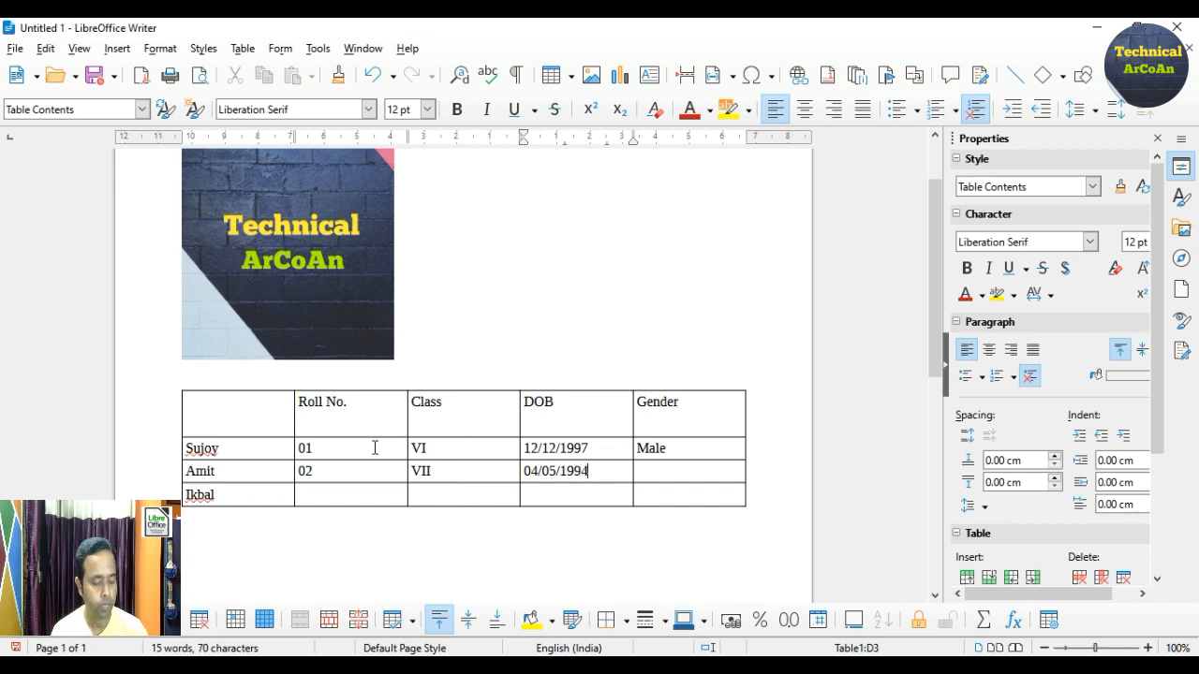
{"action": "type", "text": "Male"}
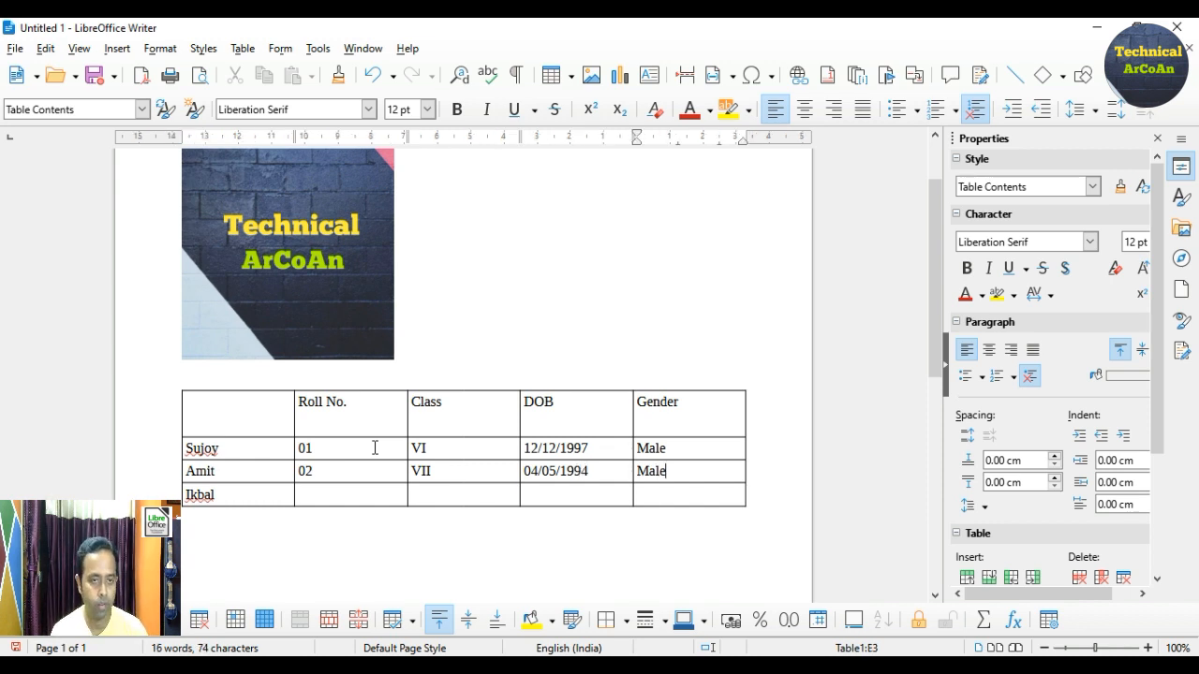
- Complete the third student's row with roll number 03, class VII, the date of birth and gender Male
{"action": "key", "text": "Tab"}
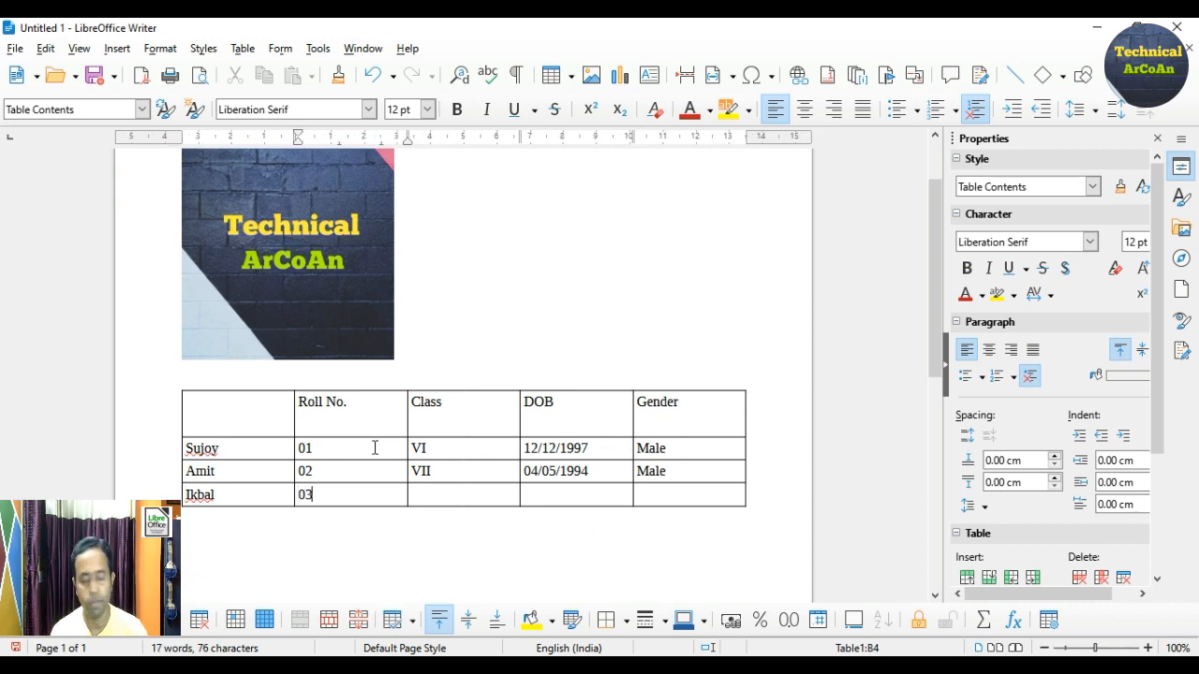
{"action": "type", "text": "VII "}
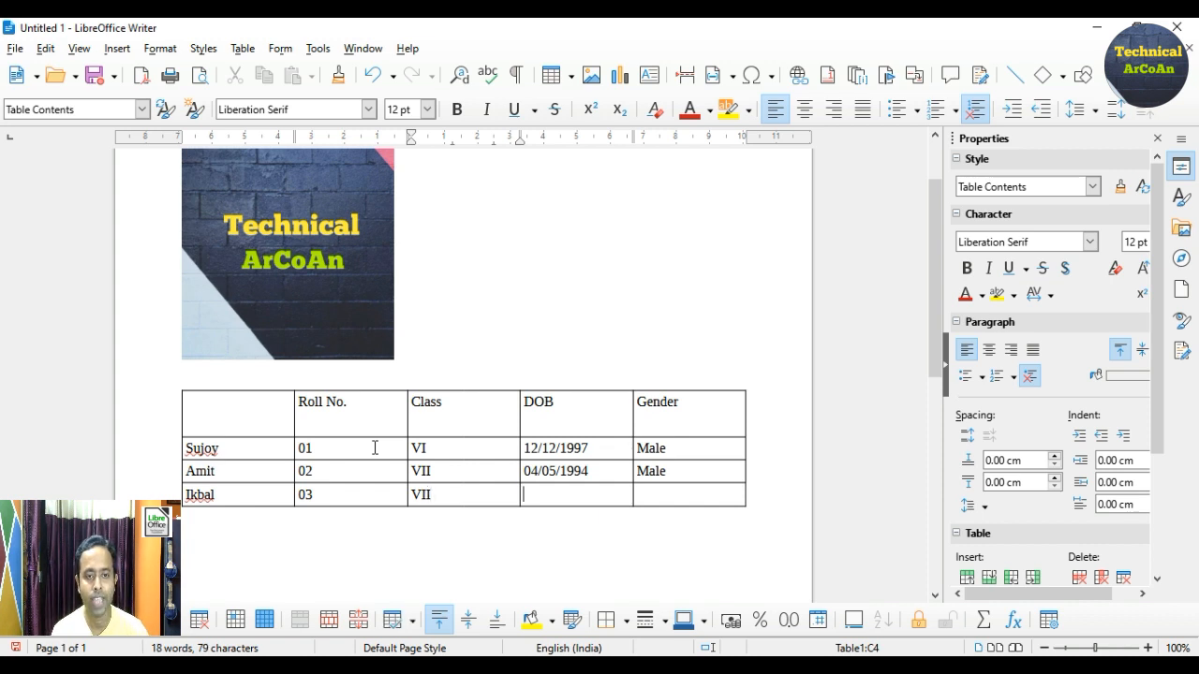
{"action": "type", "text": "07/09"}
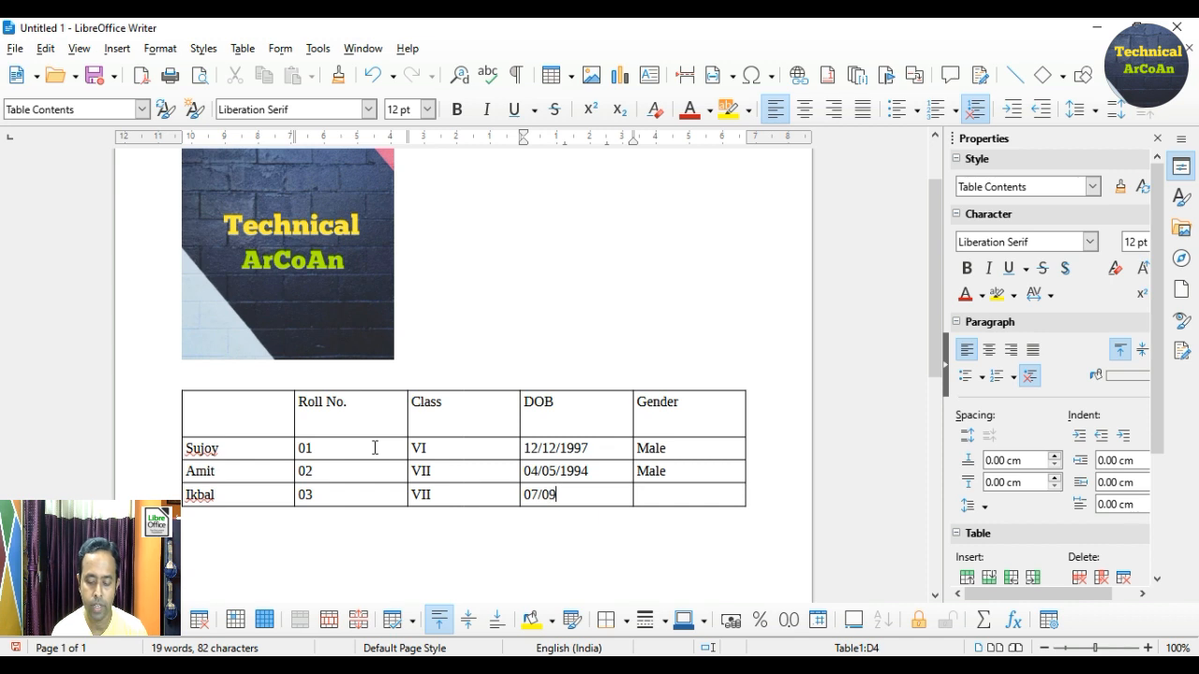
{"action": "type", "text": "/199"}
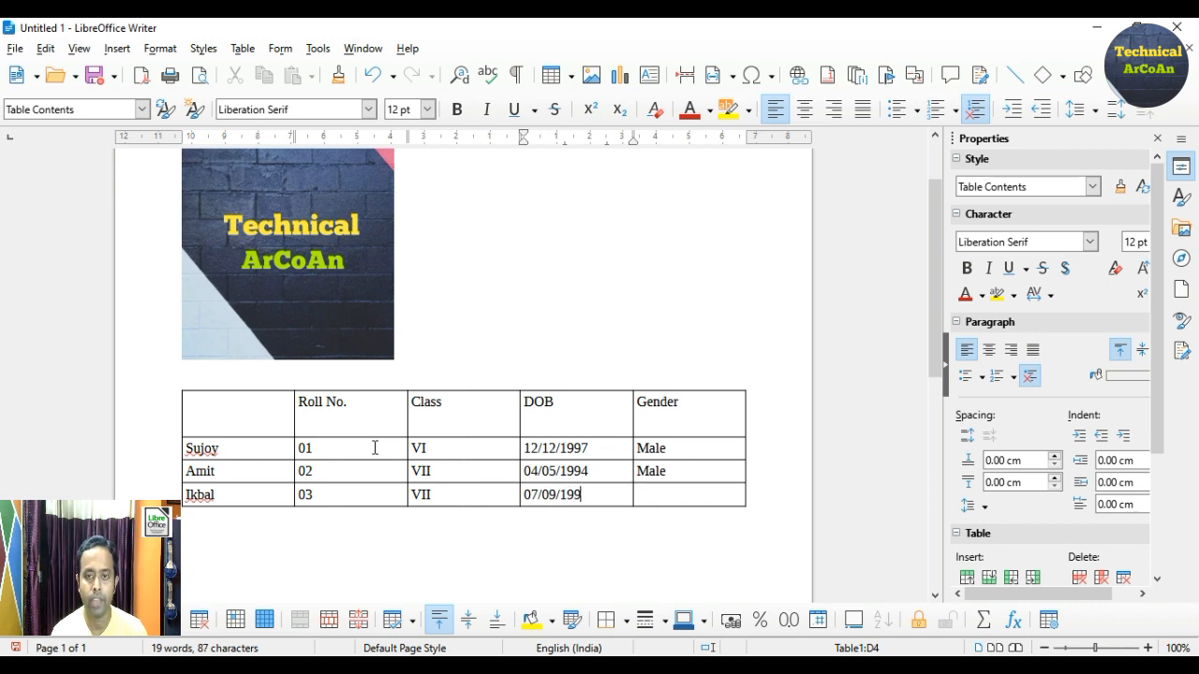
{"action": "type", "text": "5 Male"}
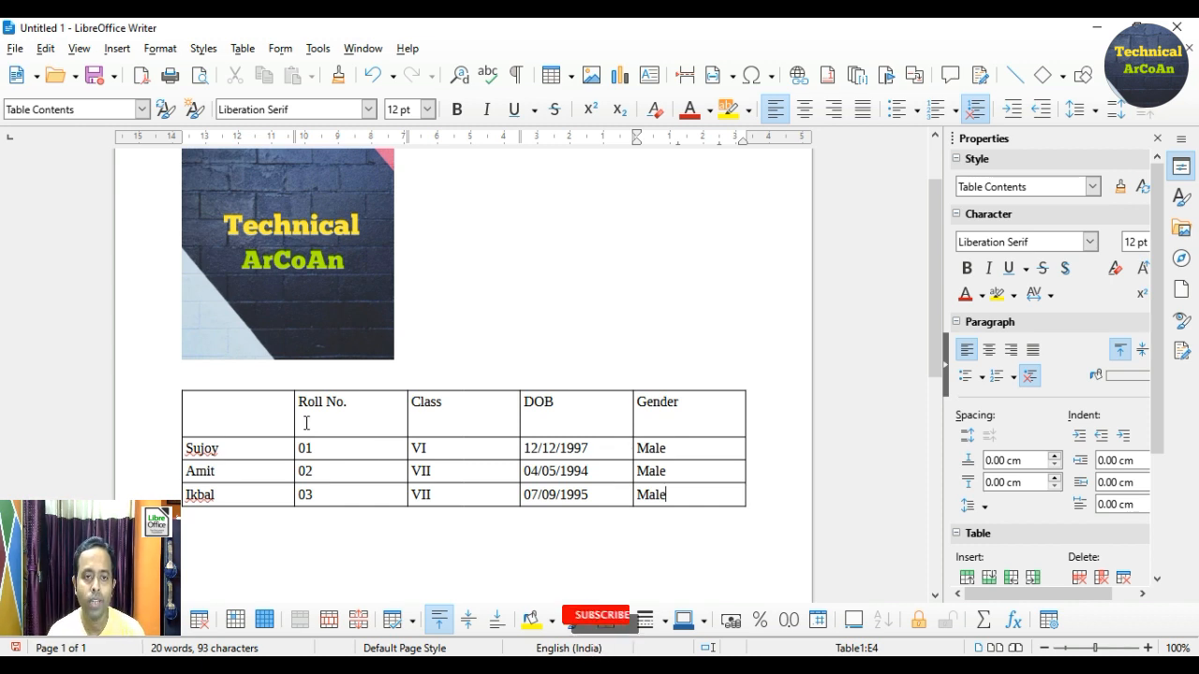
- Format the four header cells from Roll No. to Gender as centred, red, bold 16 pt text
{"action": "left_click_drag", "start_coordinate": [297, 401], "coordinate": [712, 423]}
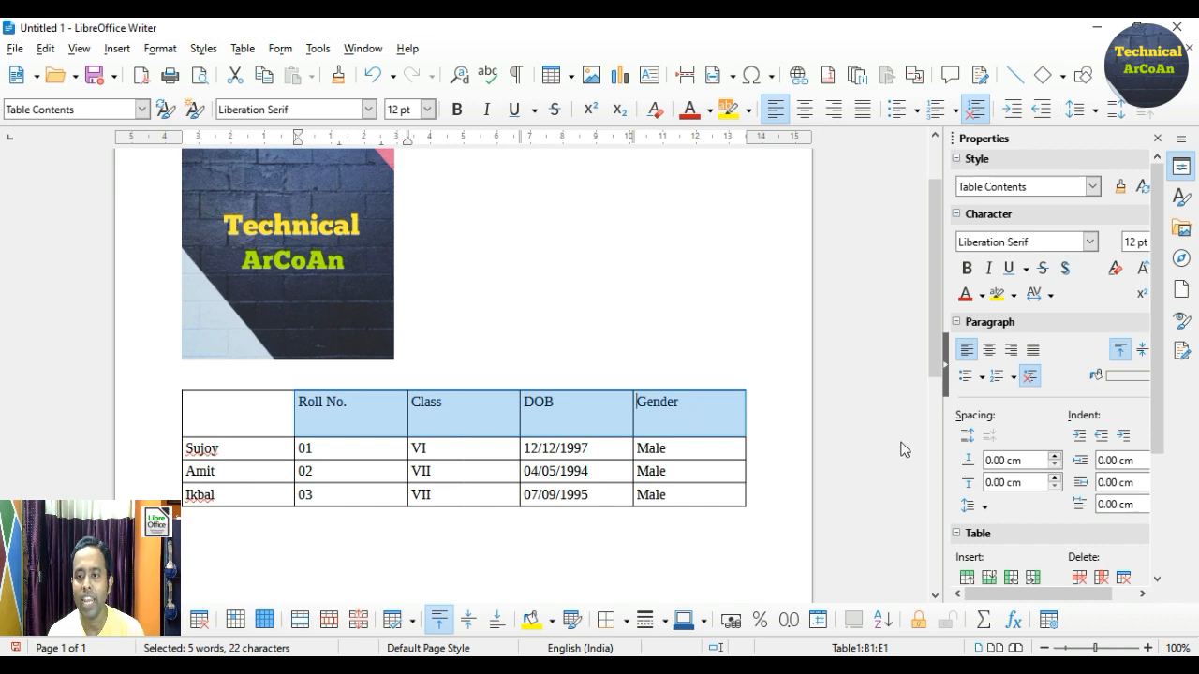
{"action": "left_click", "coordinate": [989, 352]}
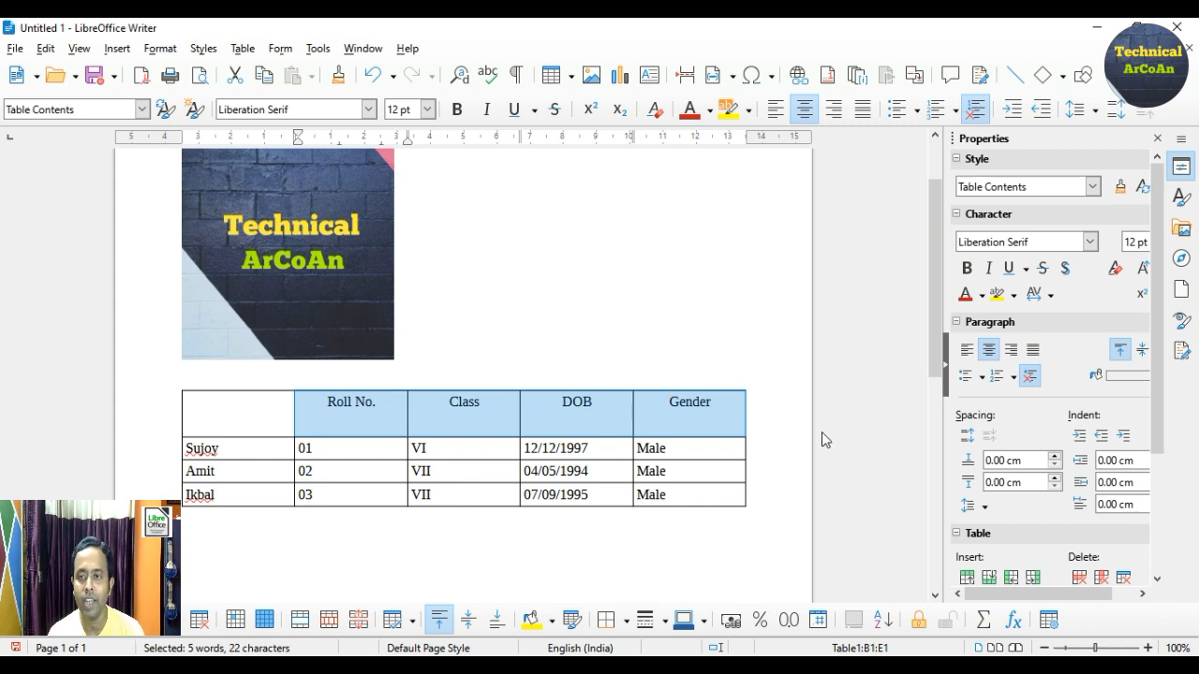
{"action": "left_click", "coordinate": [965, 296]}
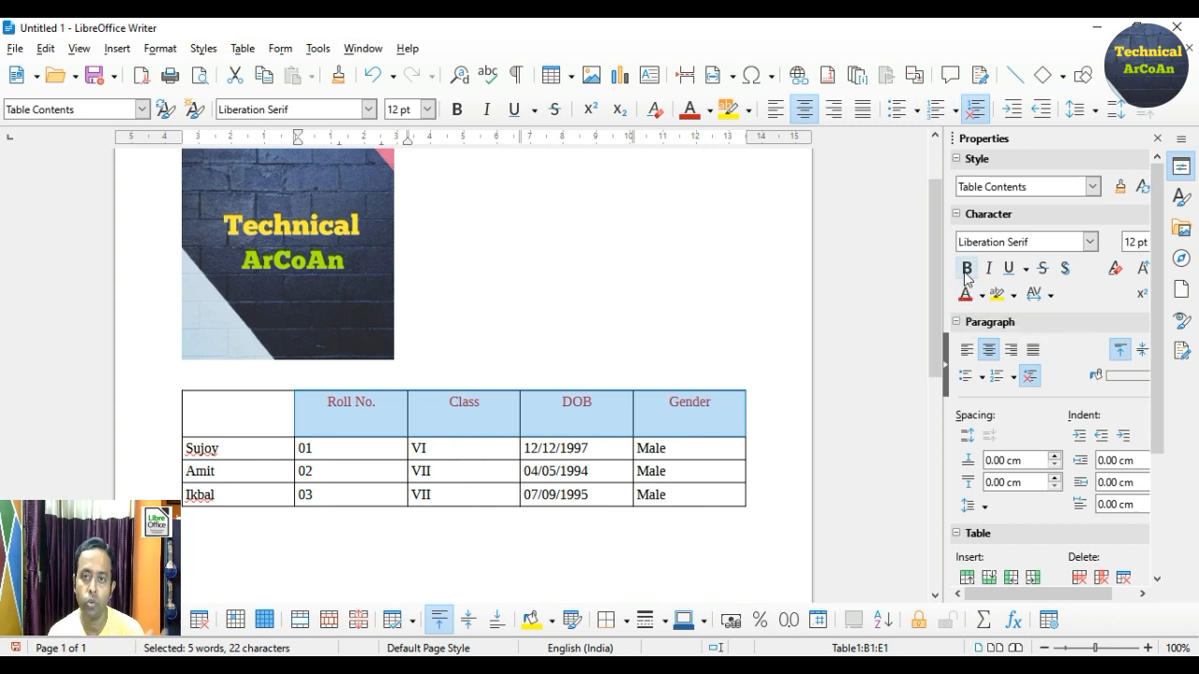
{"action": "left_click", "coordinate": [966, 271]}
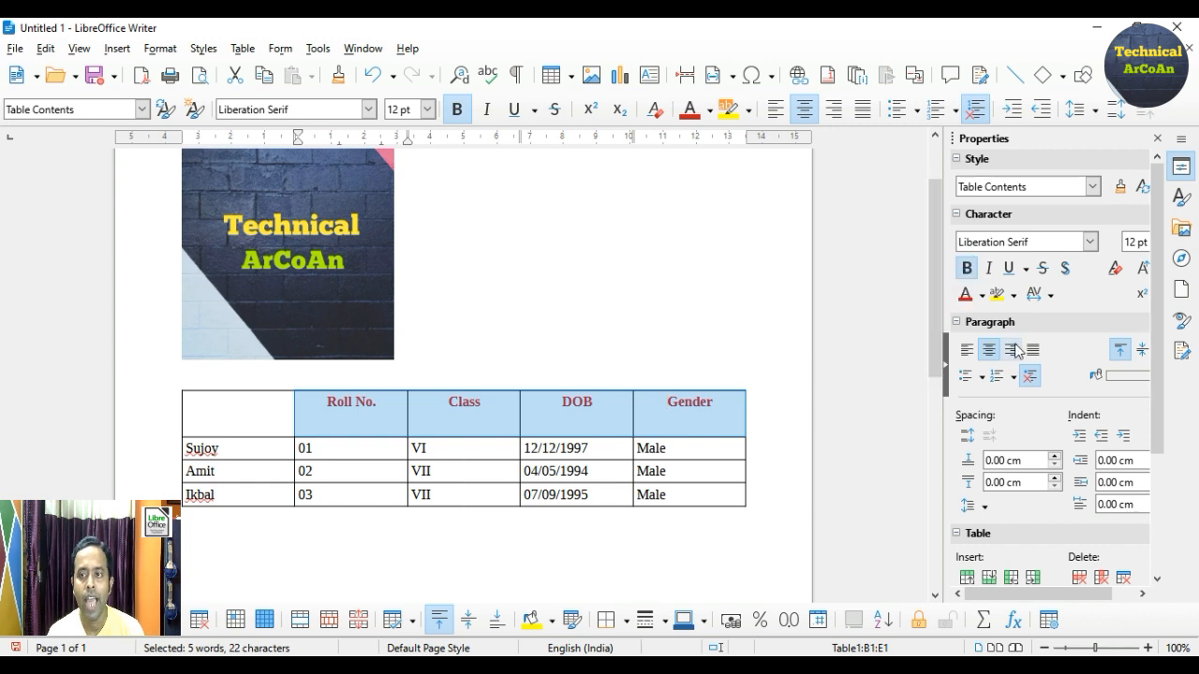
{"action": "left_click", "coordinate": [426, 110]}
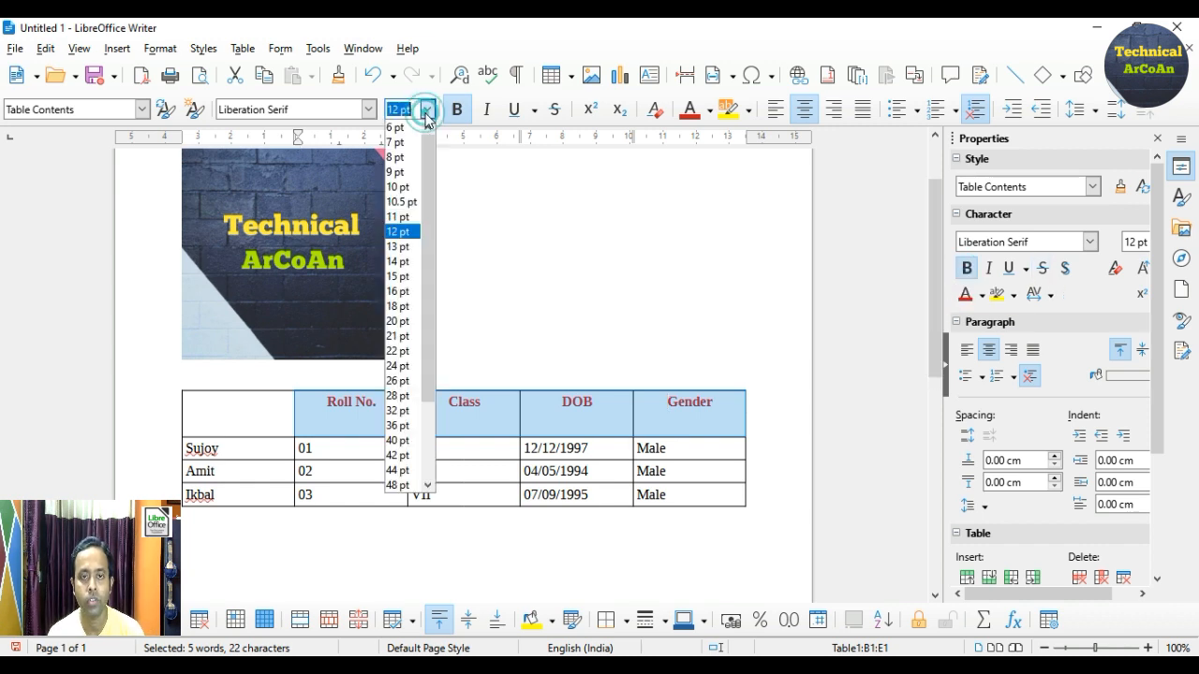
{"action": "left_click", "coordinate": [399, 291]}
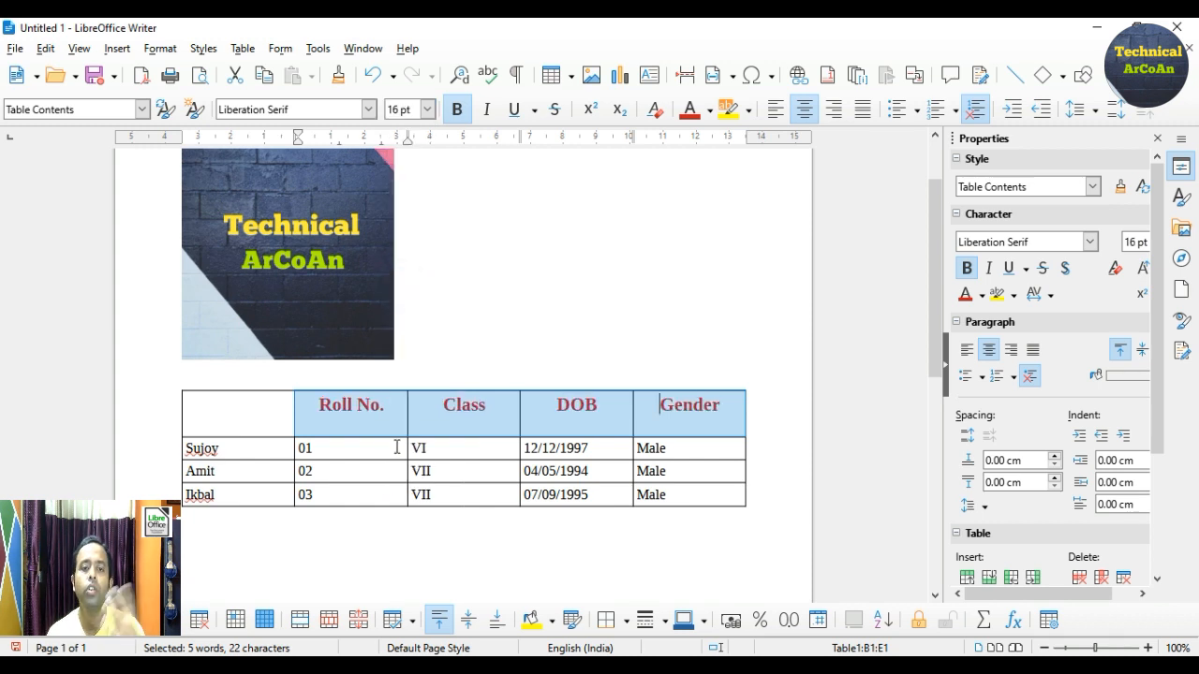
{"action": "left_click", "coordinate": [405, 515]}
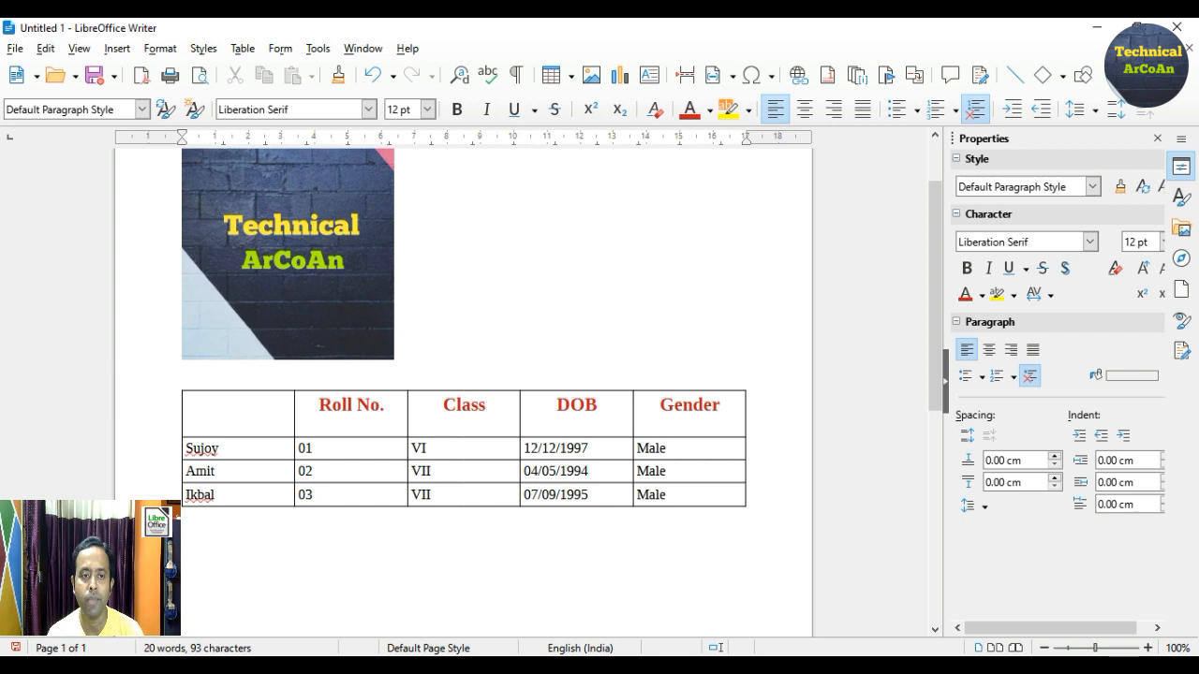
- Right-align the students' detail cells below the headings and left-align the three names in the first column
{"action": "left_click_drag", "start_coordinate": [297, 445], "coordinate": [649, 503]}
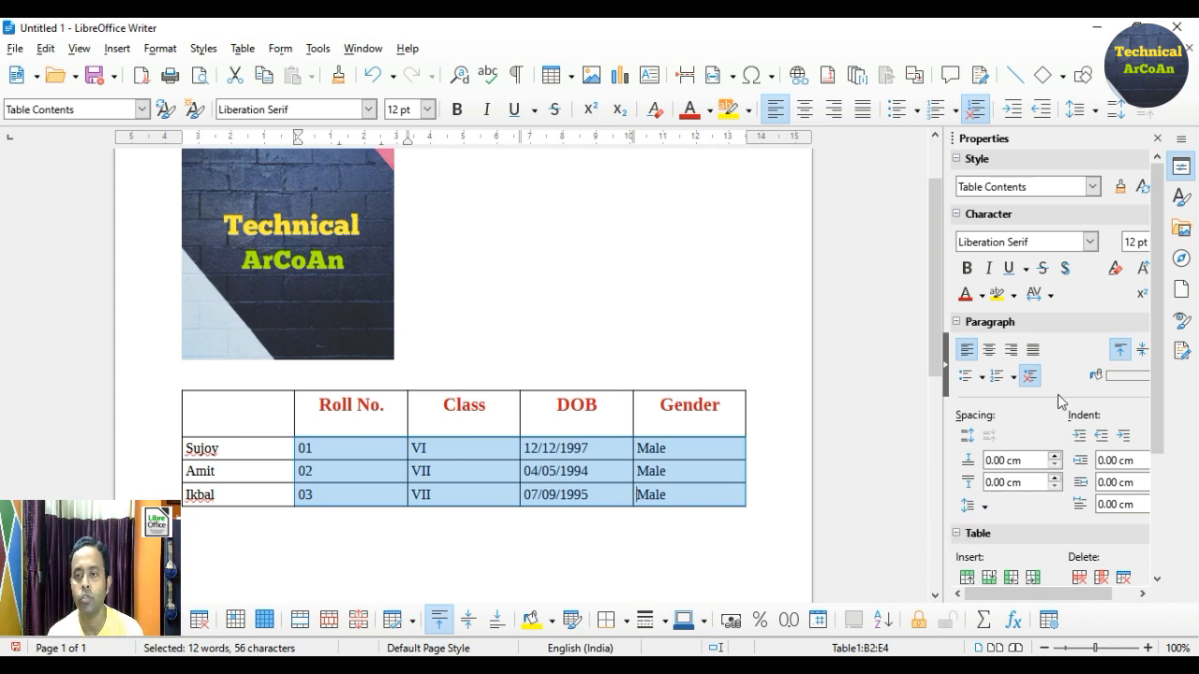
{"action": "left_click", "coordinate": [1011, 349]}
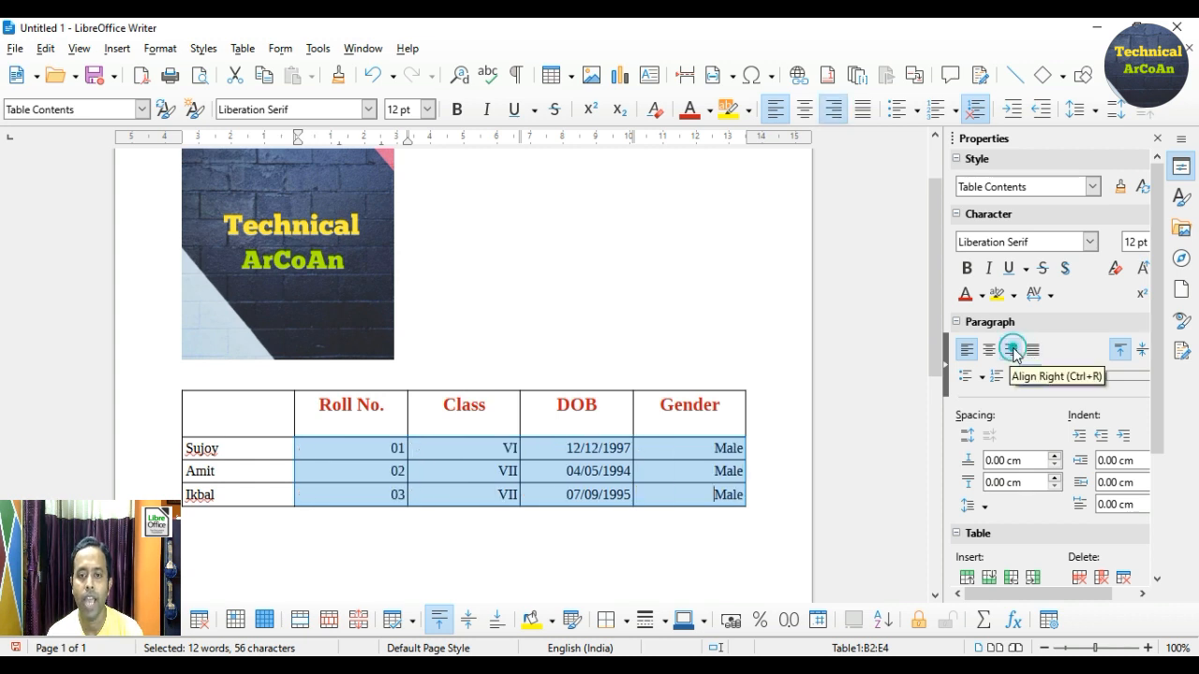
{"action": "left_click", "coordinate": [186, 446]}
{"action": "left_click_drag", "start_coordinate": [187, 446], "coordinate": [225, 492]}
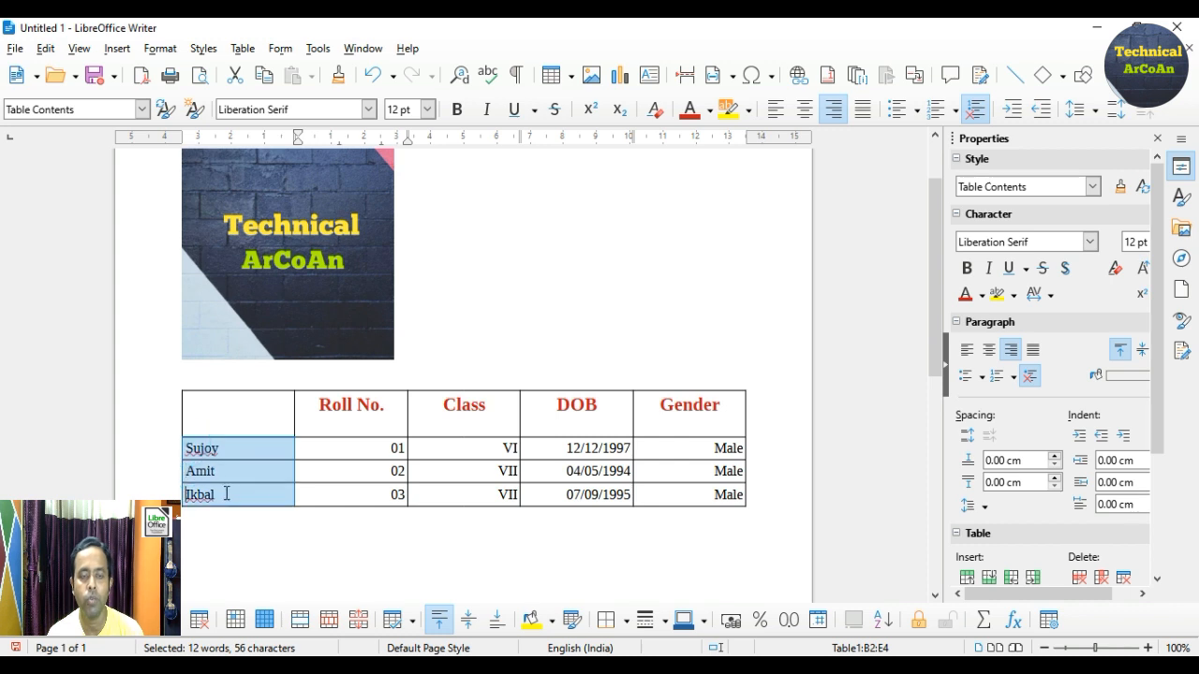
{"action": "key", "text": "ctrl+l"}
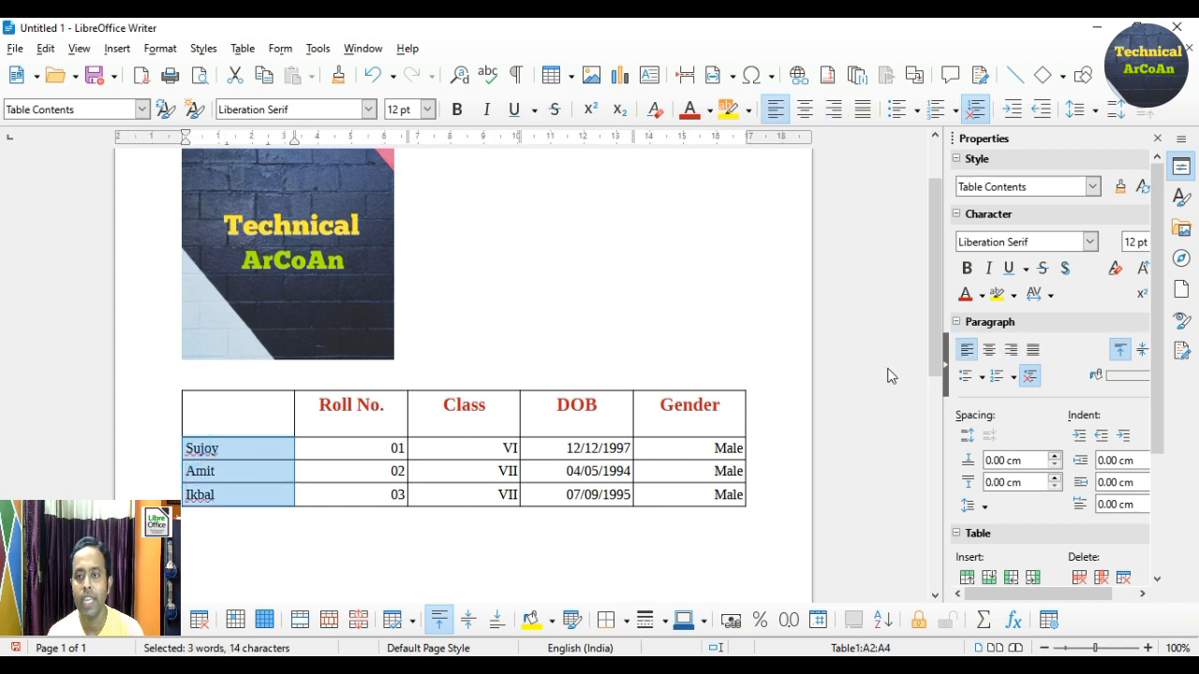
- Format the three student names in the first column as green, bold 18 pt text
{"action": "left_click", "coordinate": [981, 295]}
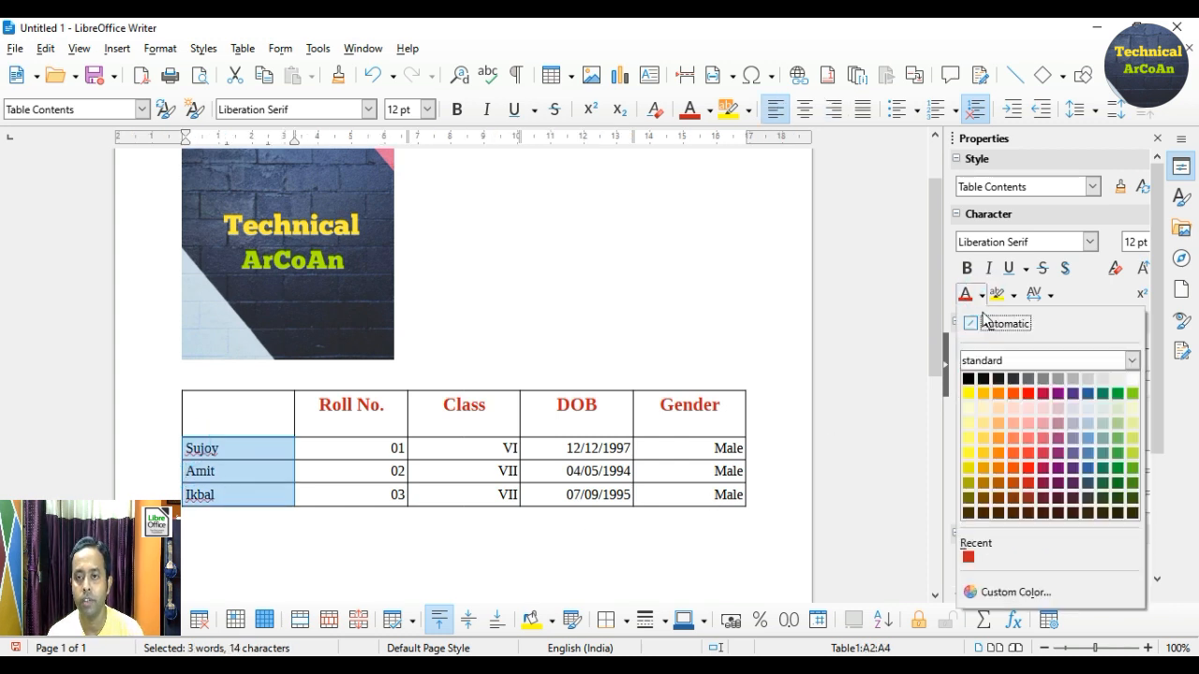
{"action": "left_click", "coordinate": [1132, 468]}
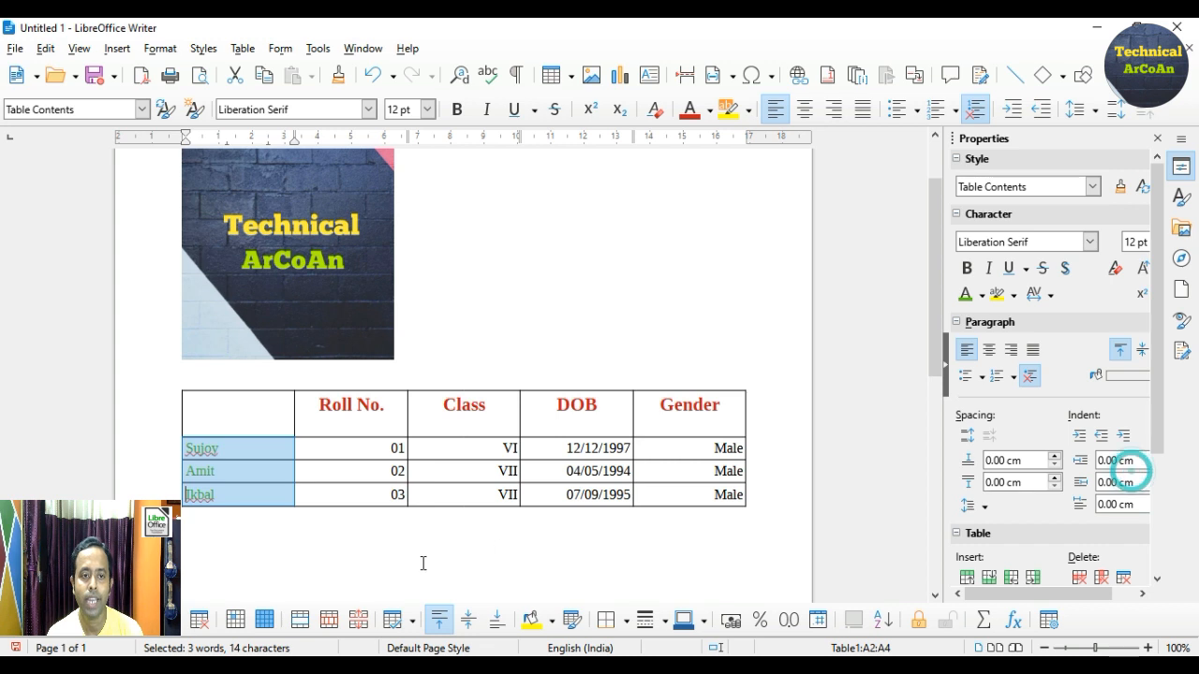
{"action": "left_click", "coordinate": [967, 268]}
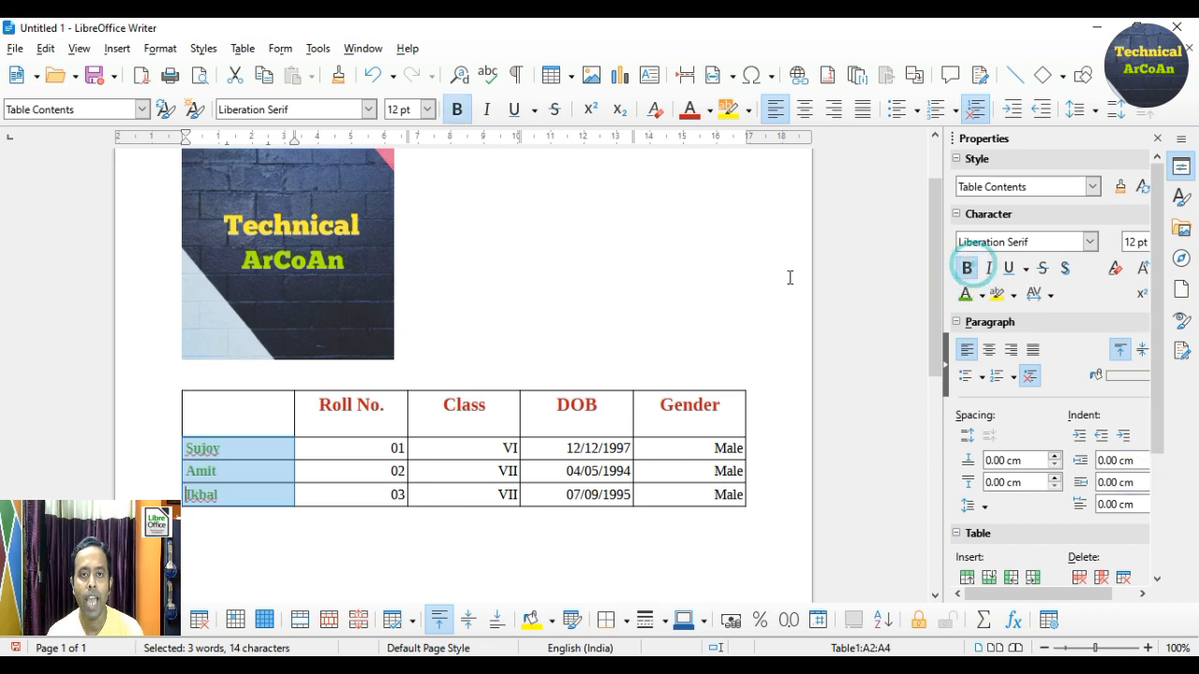
{"action": "left_click", "coordinate": [427, 109]}
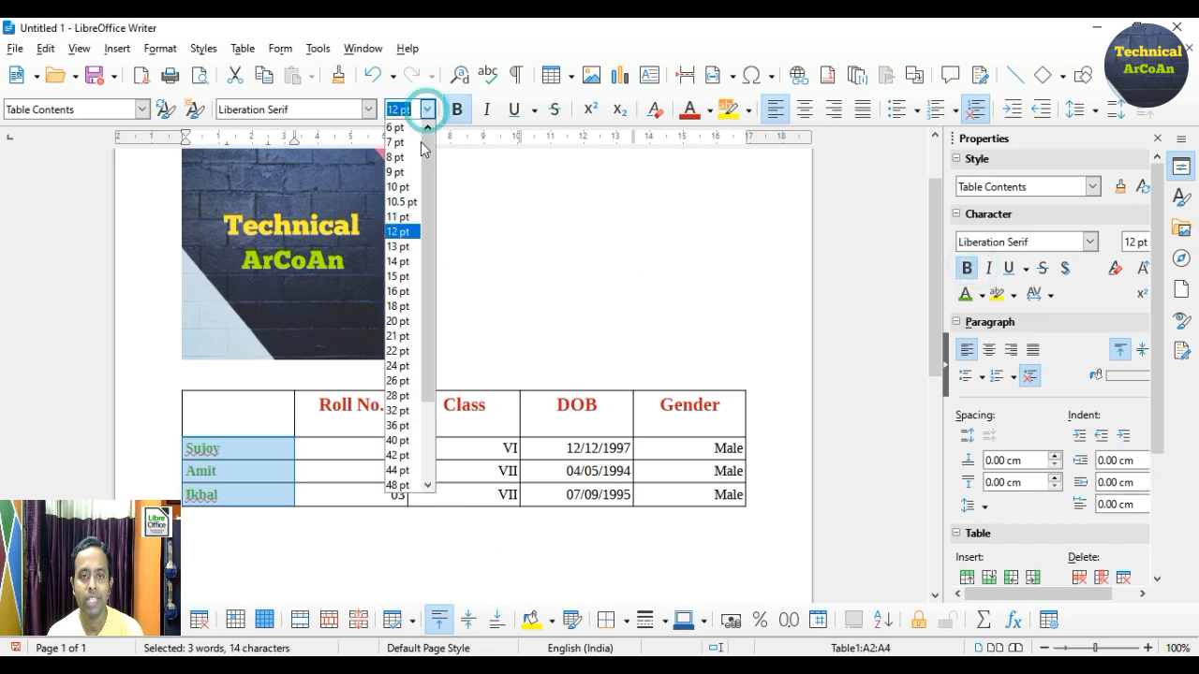
{"action": "left_click", "coordinate": [410, 306]}
{"action": "left_click", "coordinate": [354, 578]}
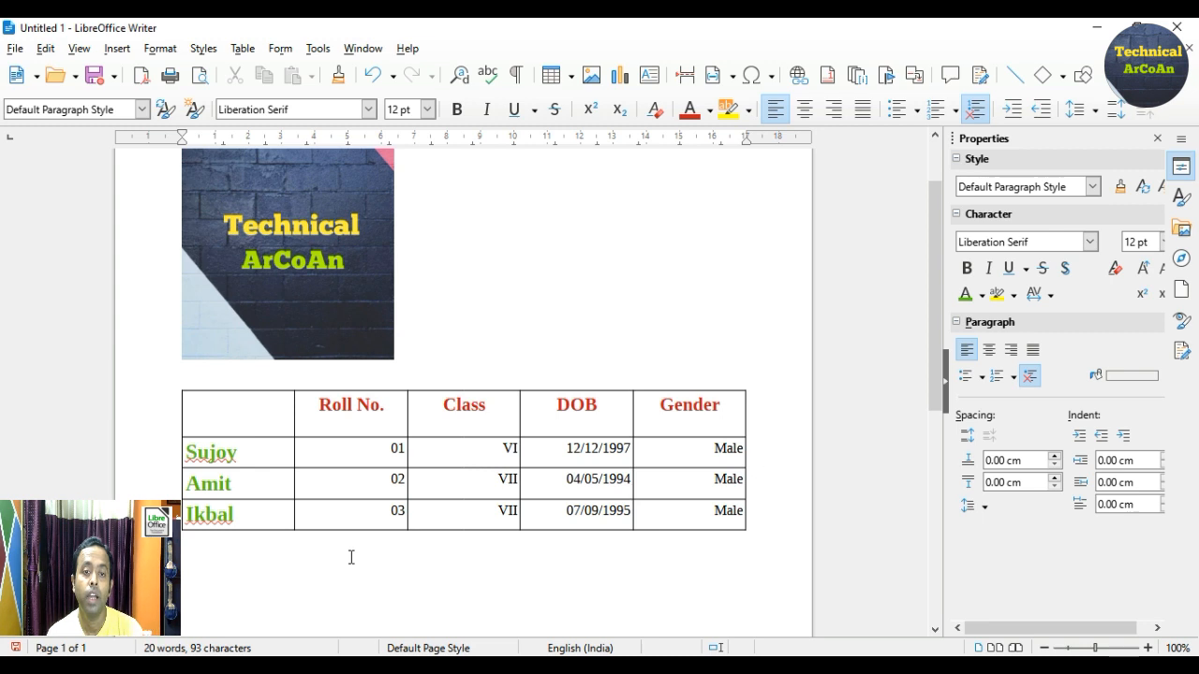
- Fill the four header cells from Roll No. to Gender with a yellow background
{"action": "left_click_drag", "start_coordinate": [293, 410], "coordinate": [693, 432]}
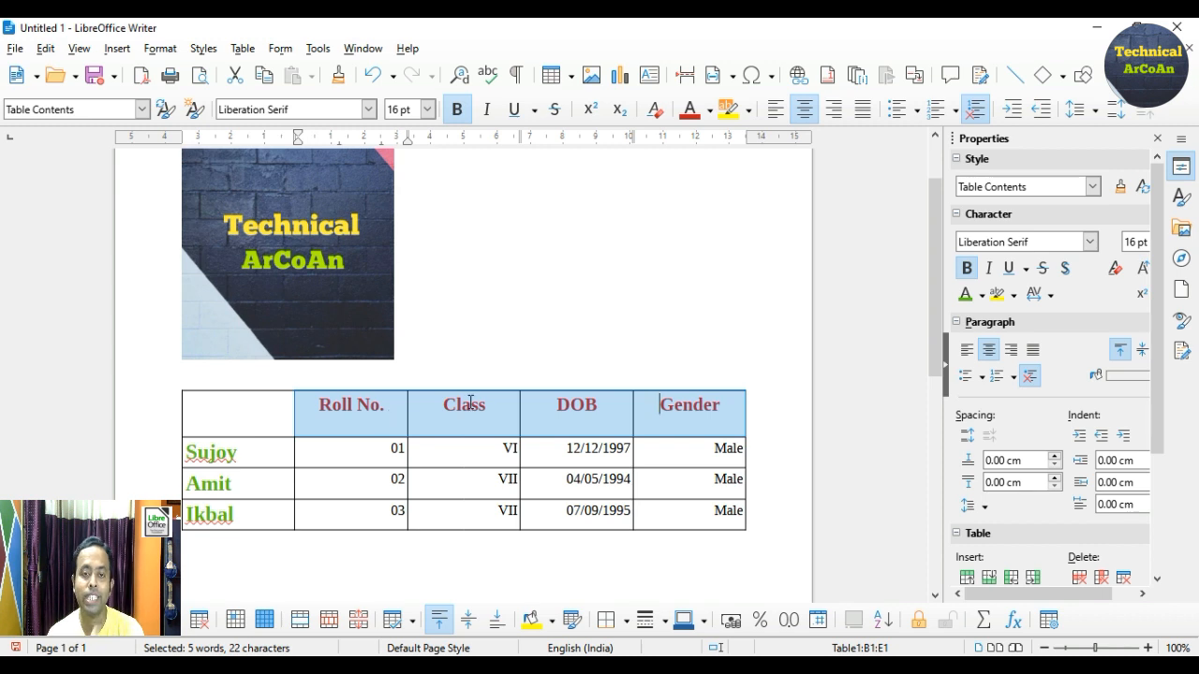
{"action": "left_click_drag", "start_coordinate": [1160, 396], "coordinate": [1156, 546]}
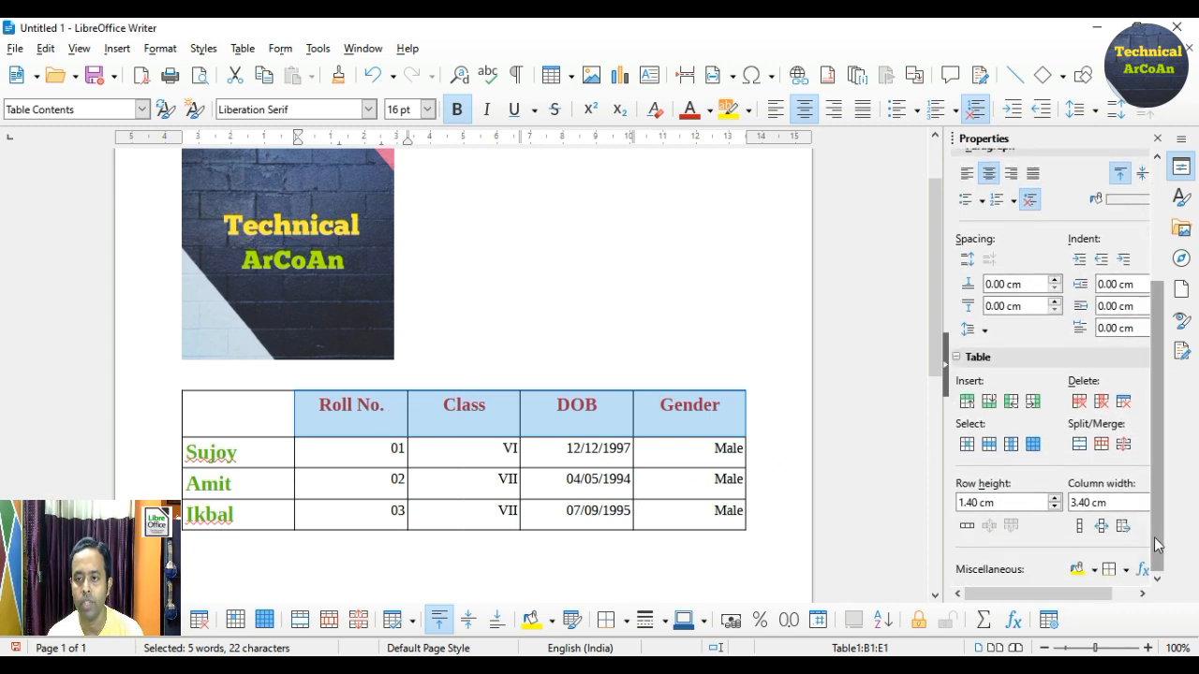
{"action": "left_click", "coordinate": [1094, 571]}
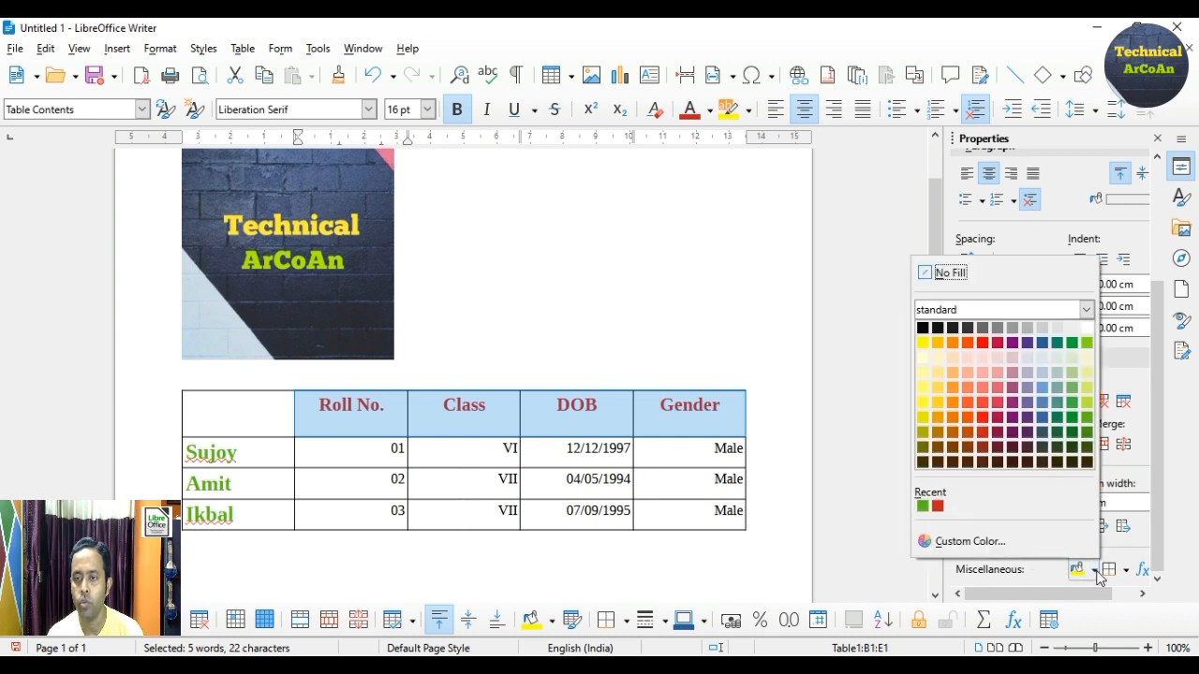
{"action": "left_click", "coordinate": [922, 402]}
{"action": "left_click", "coordinate": [704, 304]}
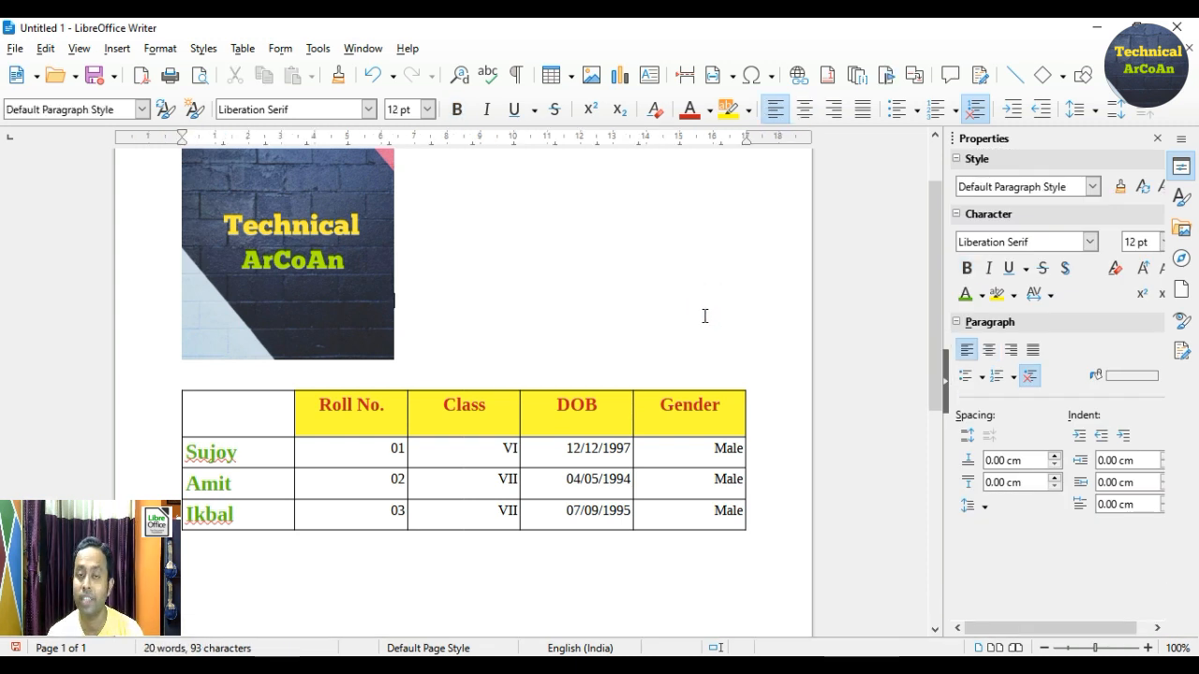
- Set the students' detail cells below the headings to 14 pt text and fill them with light green
{"action": "left_click_drag", "start_coordinate": [343, 446], "coordinate": [679, 513]}
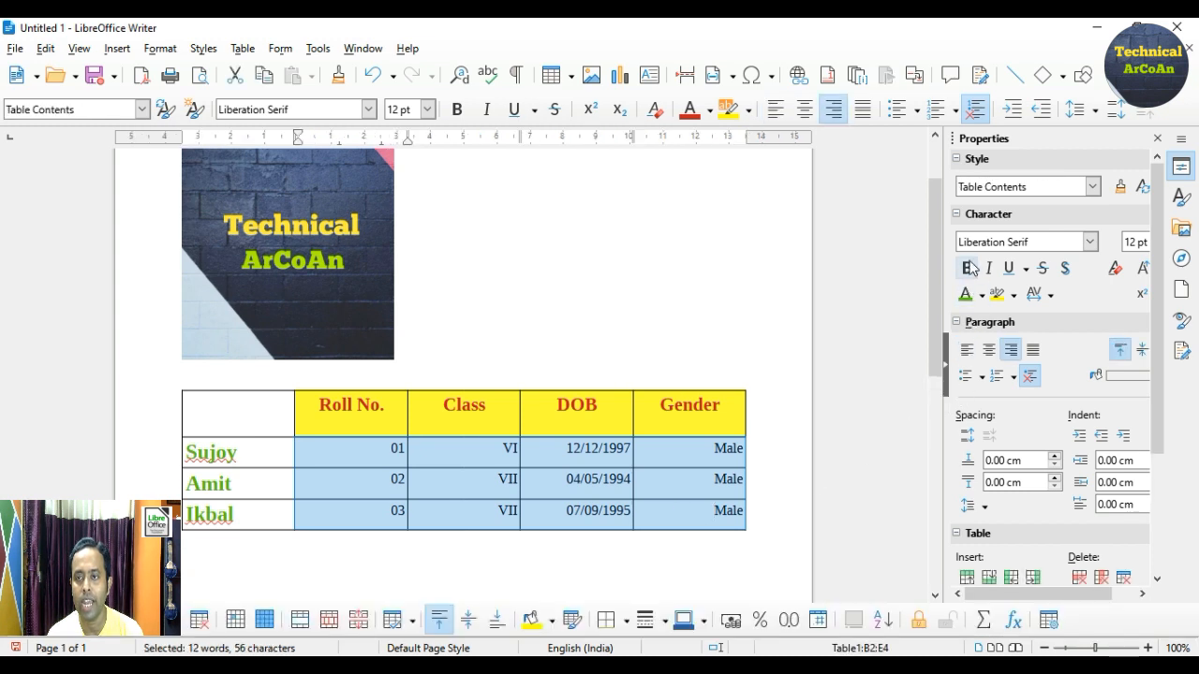
{"action": "left_click", "coordinate": [427, 108]}
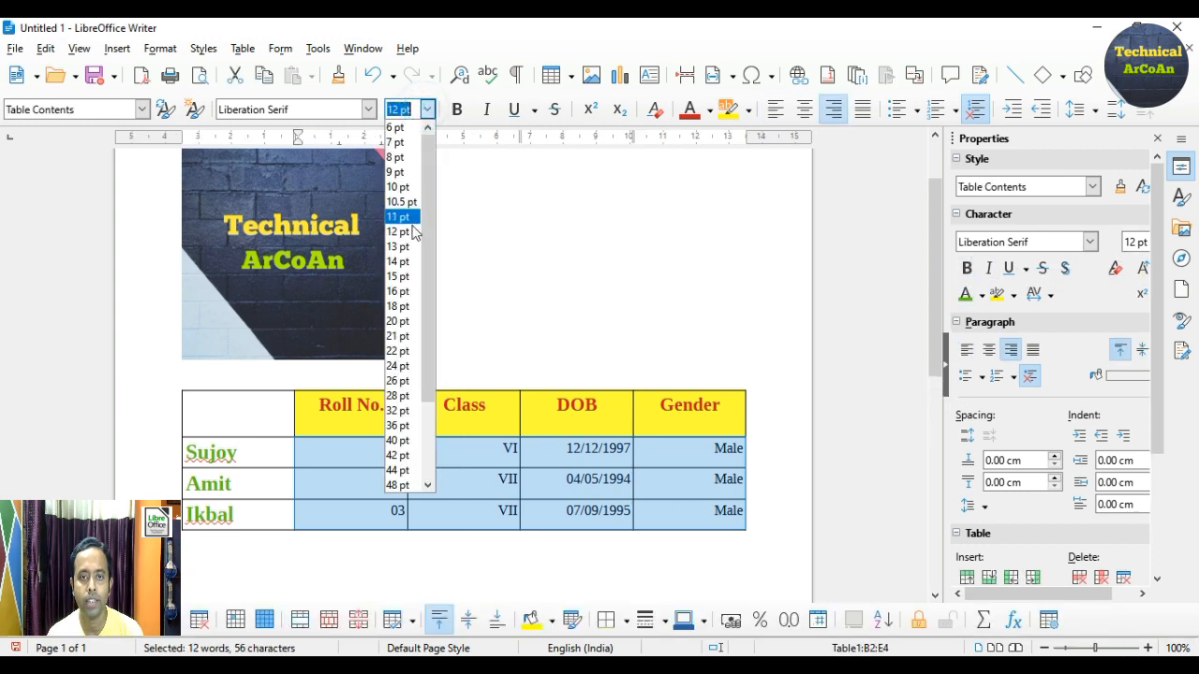
{"action": "left_click", "coordinate": [401, 261]}
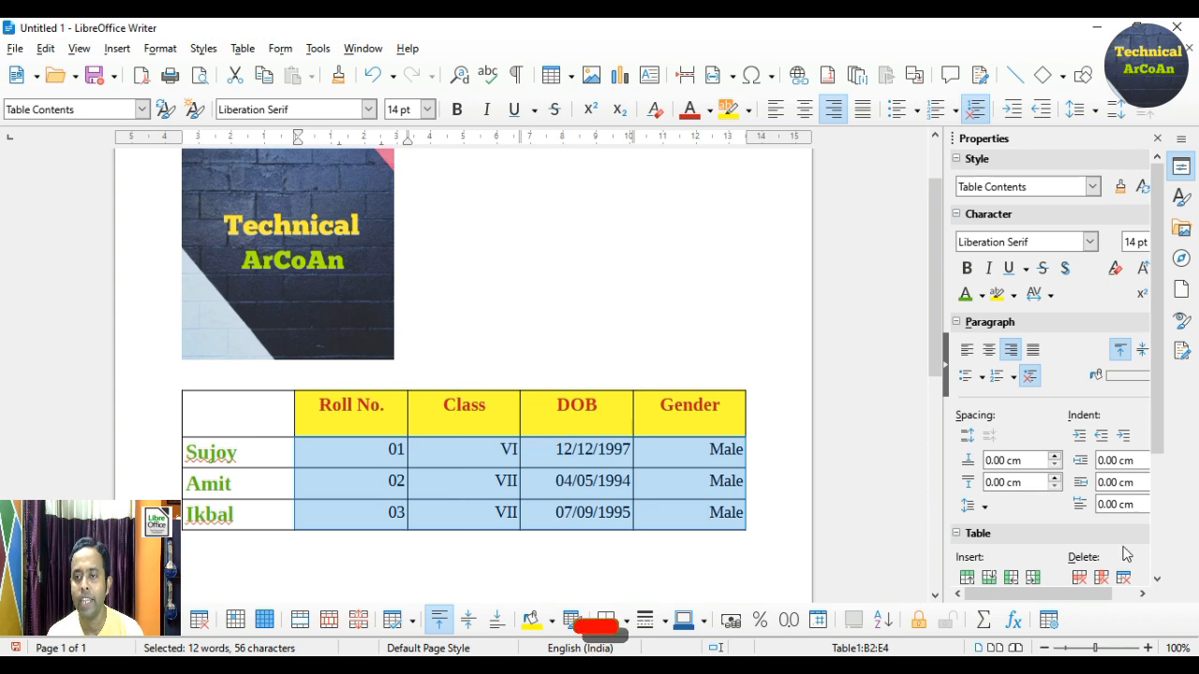
{"action": "scroll", "coordinate": [1166, 409], "scroll_direction": "down", "scroll_amount": 5}
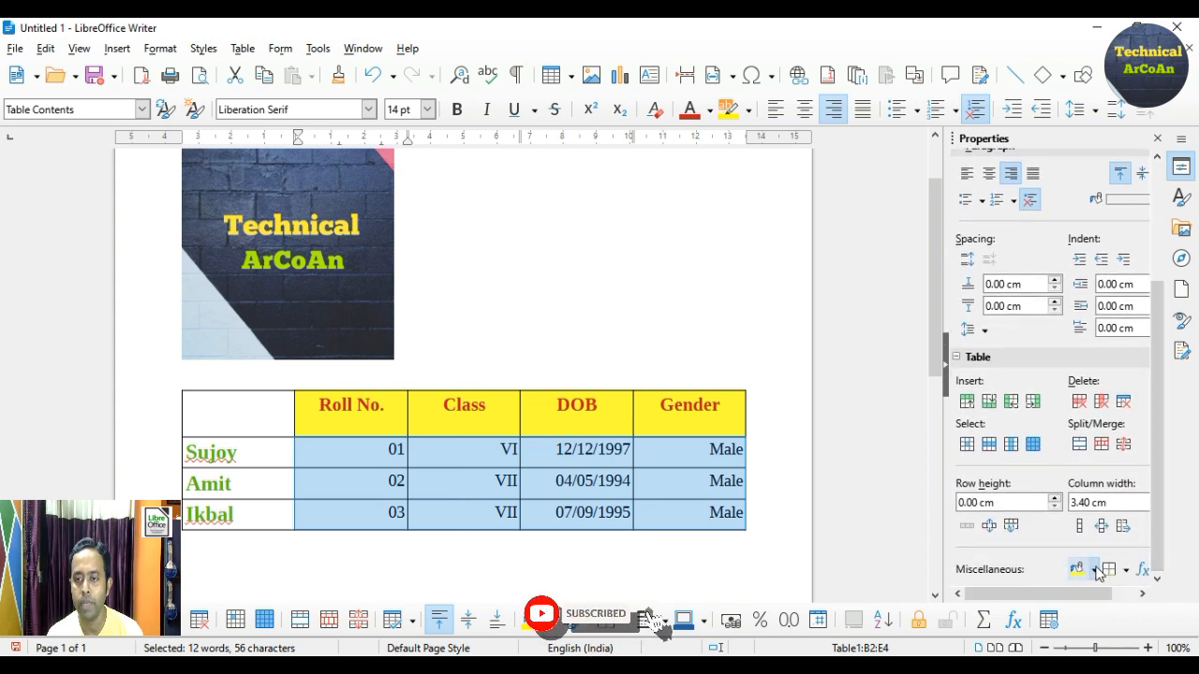
{"action": "left_click", "coordinate": [1092, 569]}
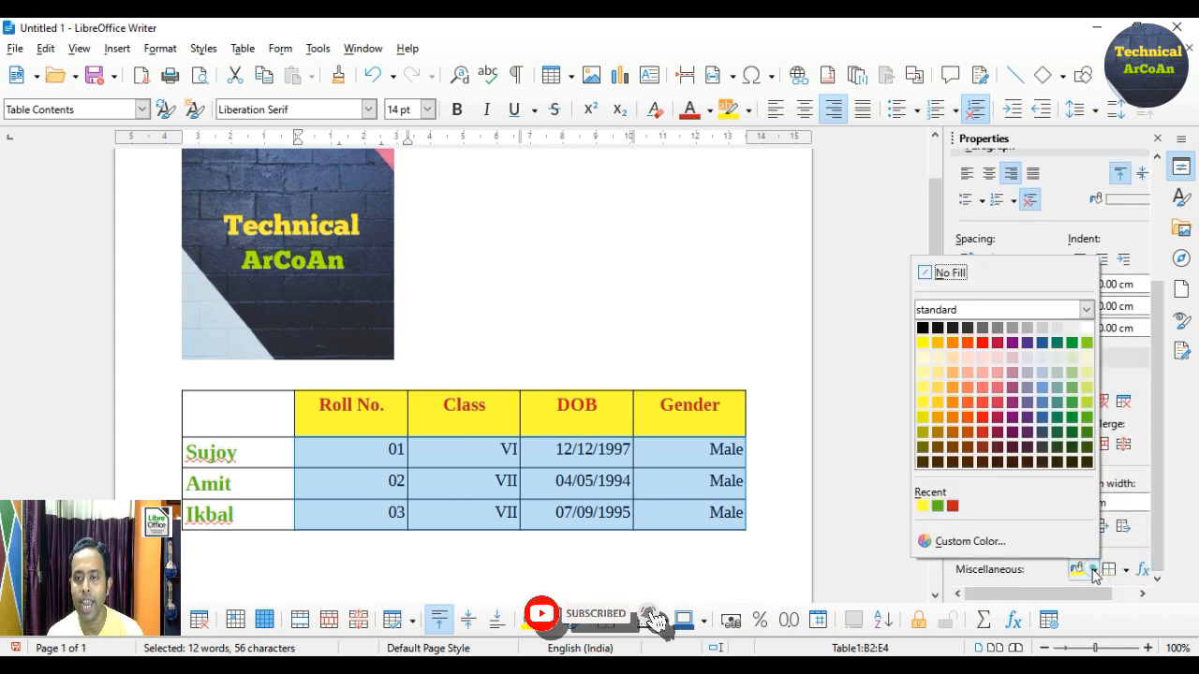
{"action": "left_click", "coordinate": [1086, 387]}
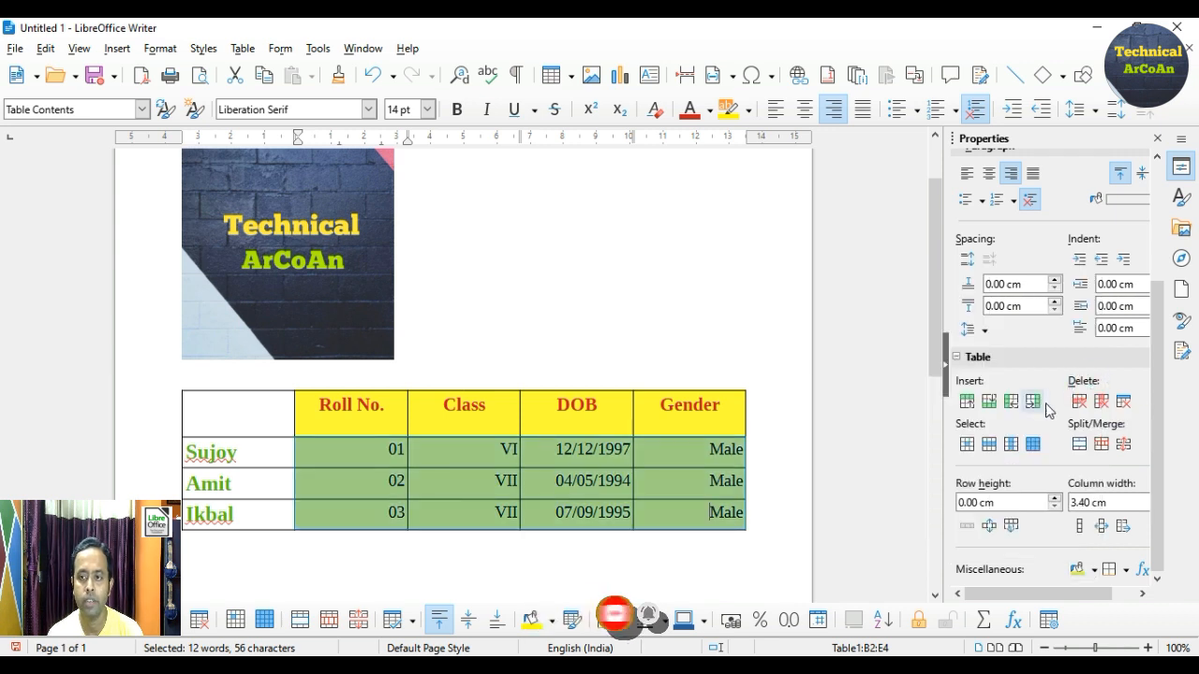
- Fill the three student name cells in the first column with red and close the Properties sidebar
{"action": "left_click", "coordinate": [739, 563]}
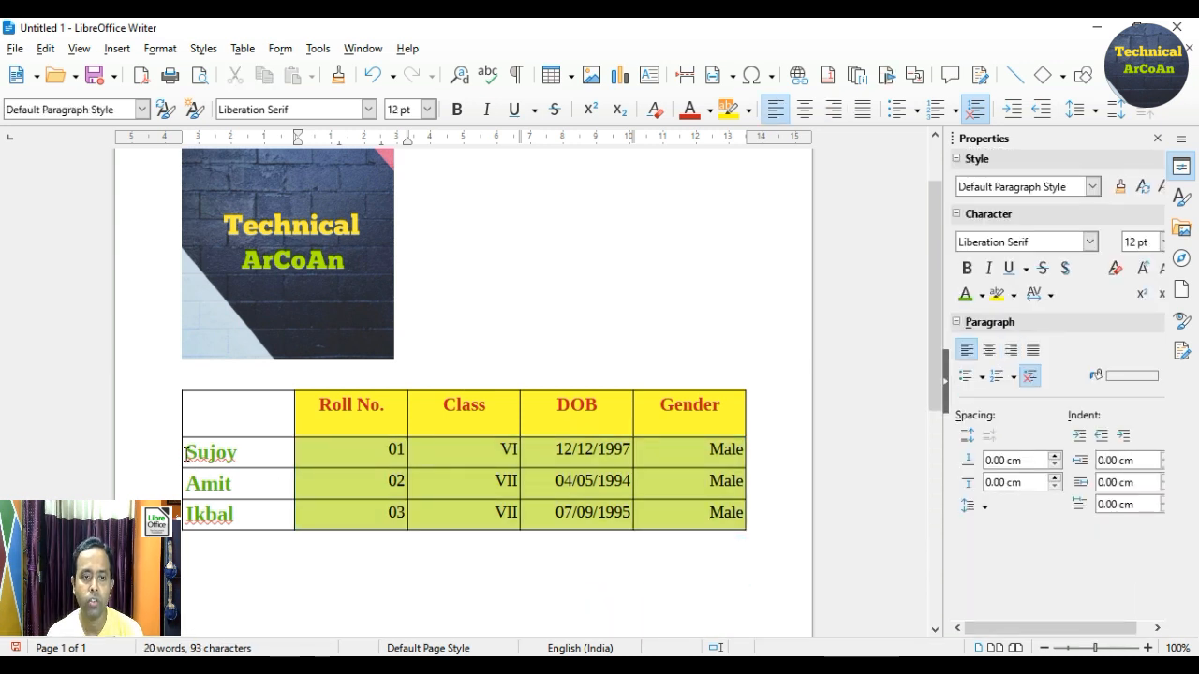
{"action": "left_click_drag", "start_coordinate": [185, 447], "coordinate": [243, 507]}
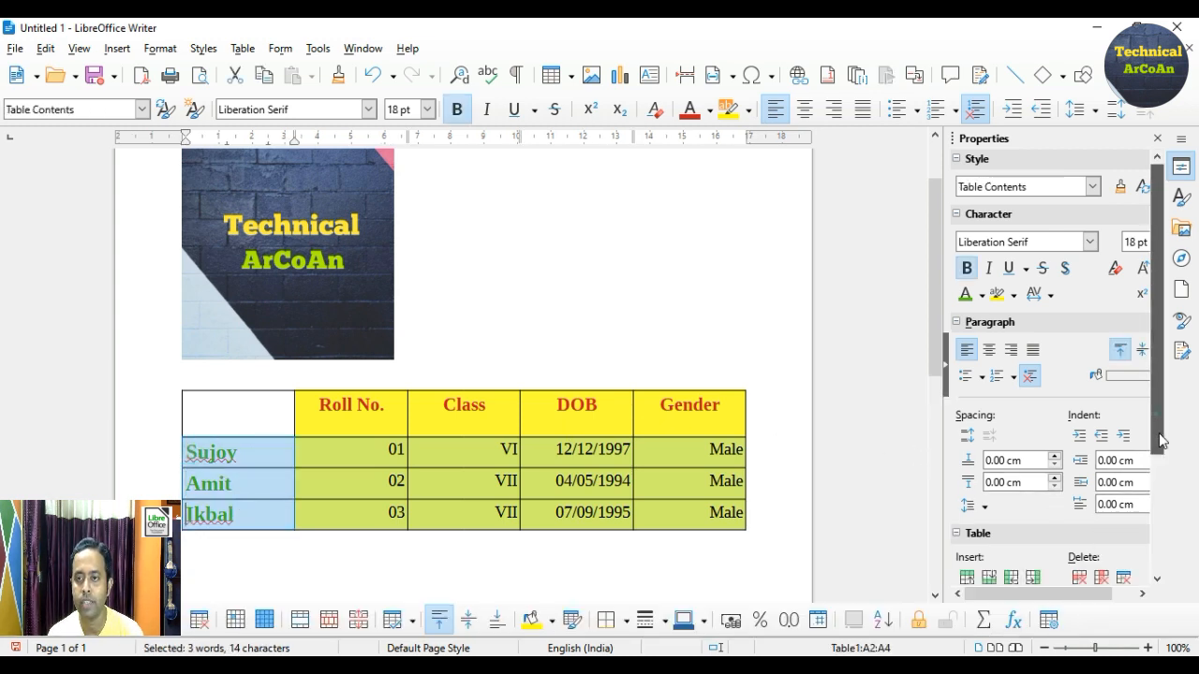
{"action": "left_click_drag", "start_coordinate": [1158, 450], "coordinate": [1163, 557]}
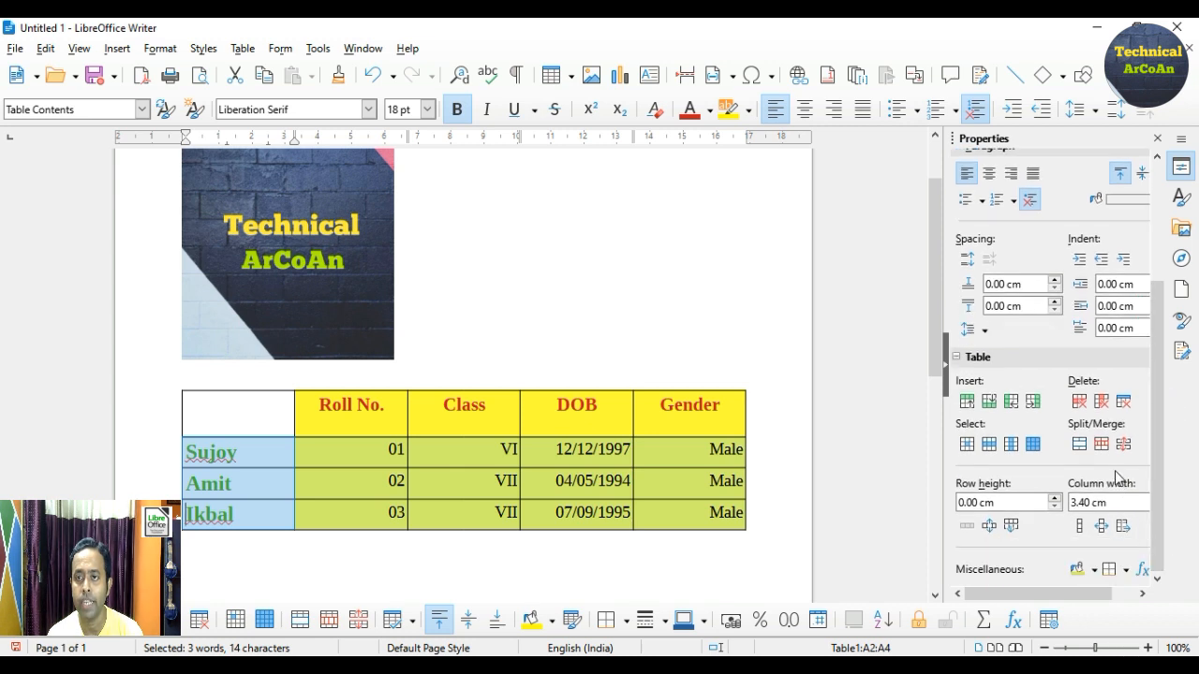
{"action": "left_click", "coordinate": [1092, 571]}
{"action": "left_click", "coordinate": [997, 401]}
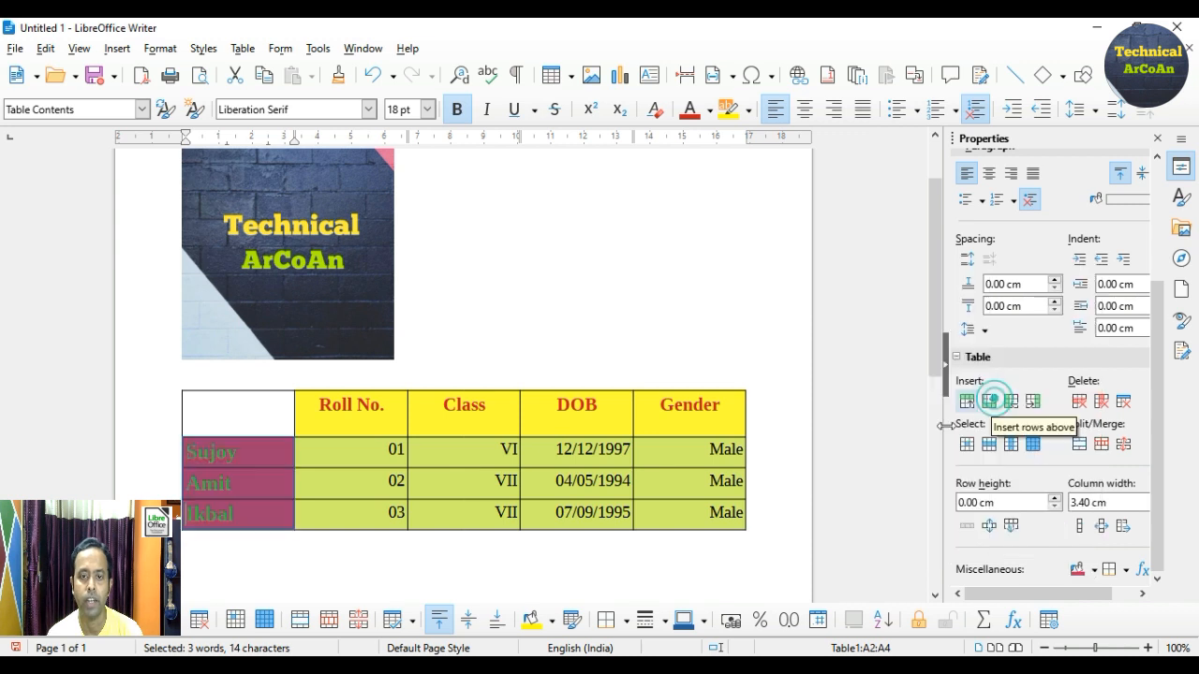
{"action": "left_click", "coordinate": [770, 543]}
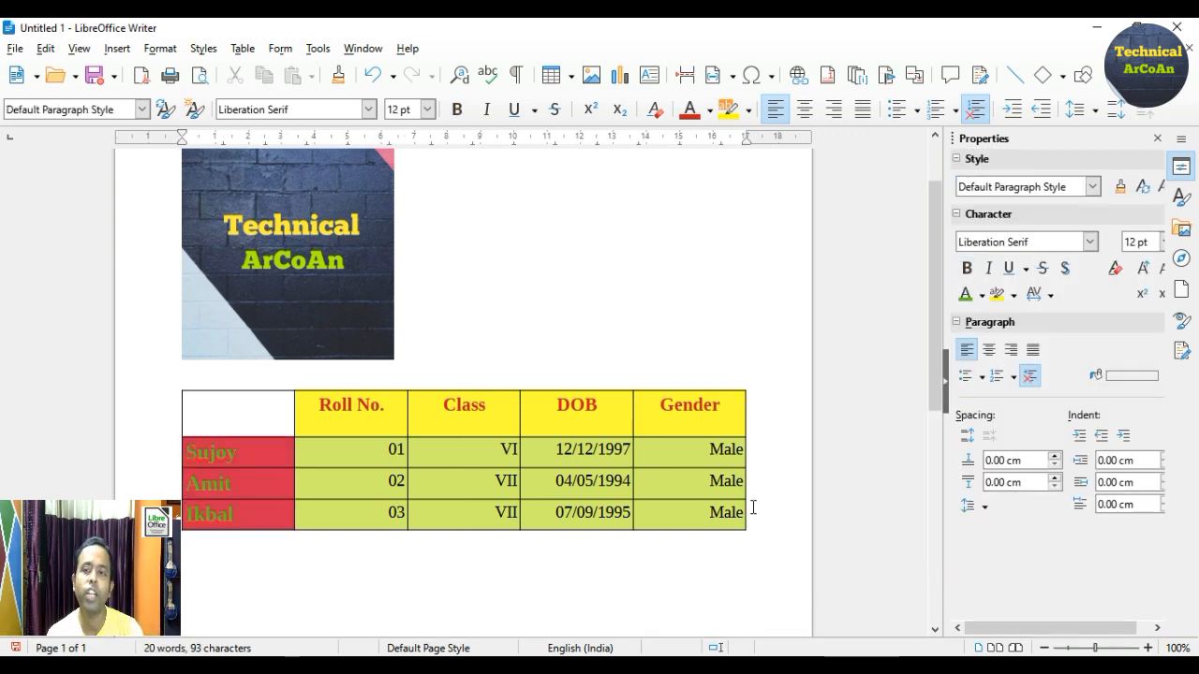
{"action": "left_click", "coordinate": [1155, 138]}
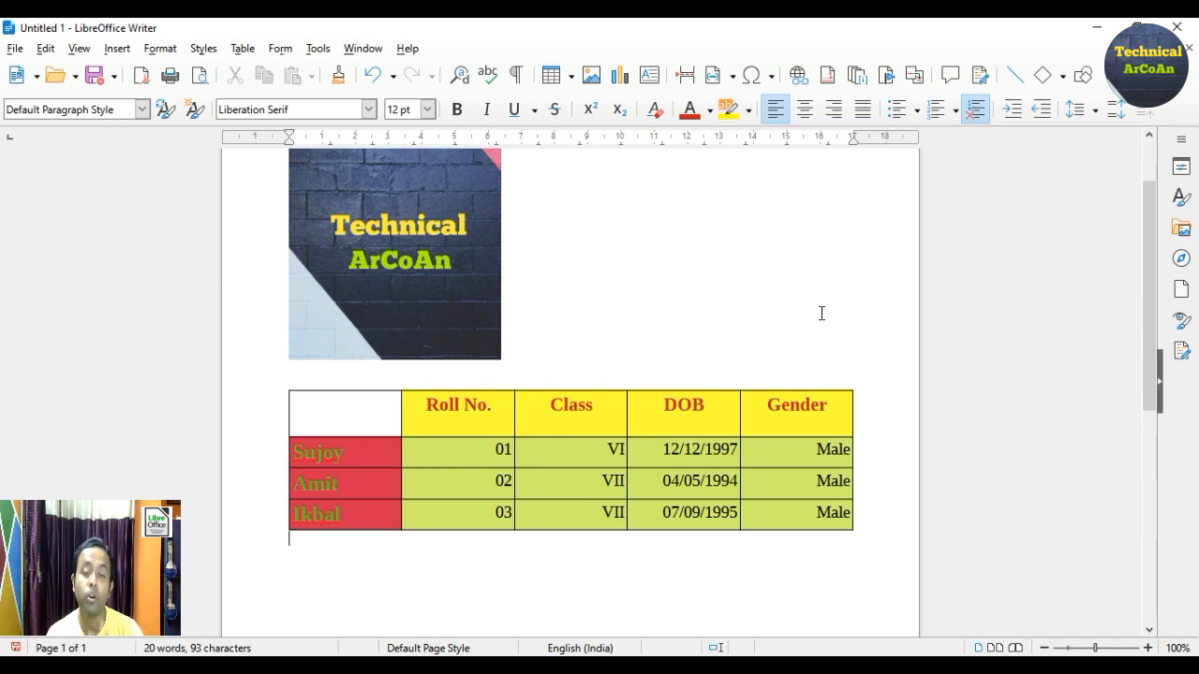
- Insert a table column after DOB and enter Section as its heading
{"action": "left_click", "coordinate": [717, 408]}
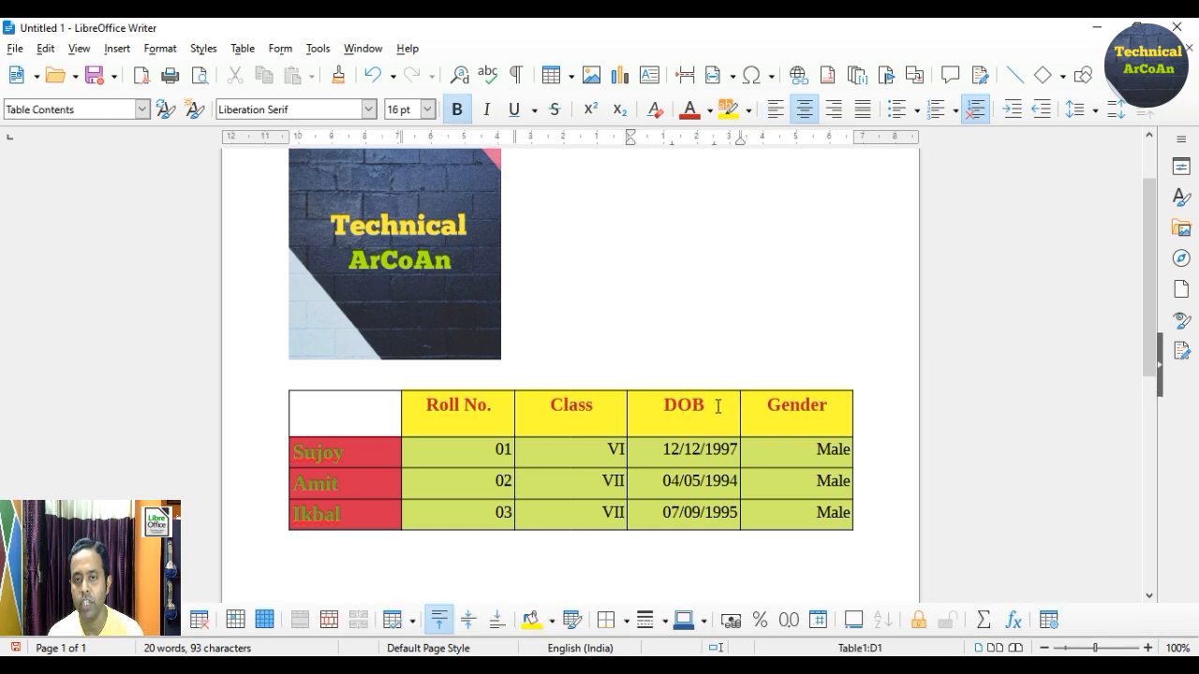
{"action": "right_click", "coordinate": [717, 408]}
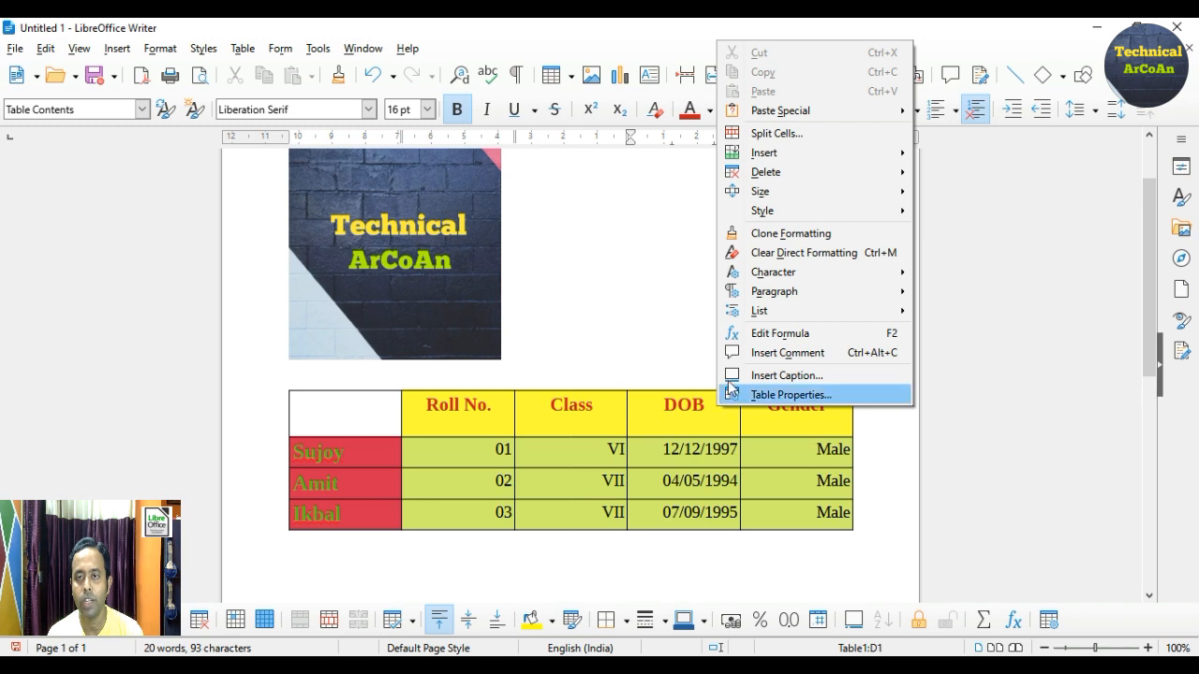
{"action": "mouse_move", "coordinate": [776, 155]}
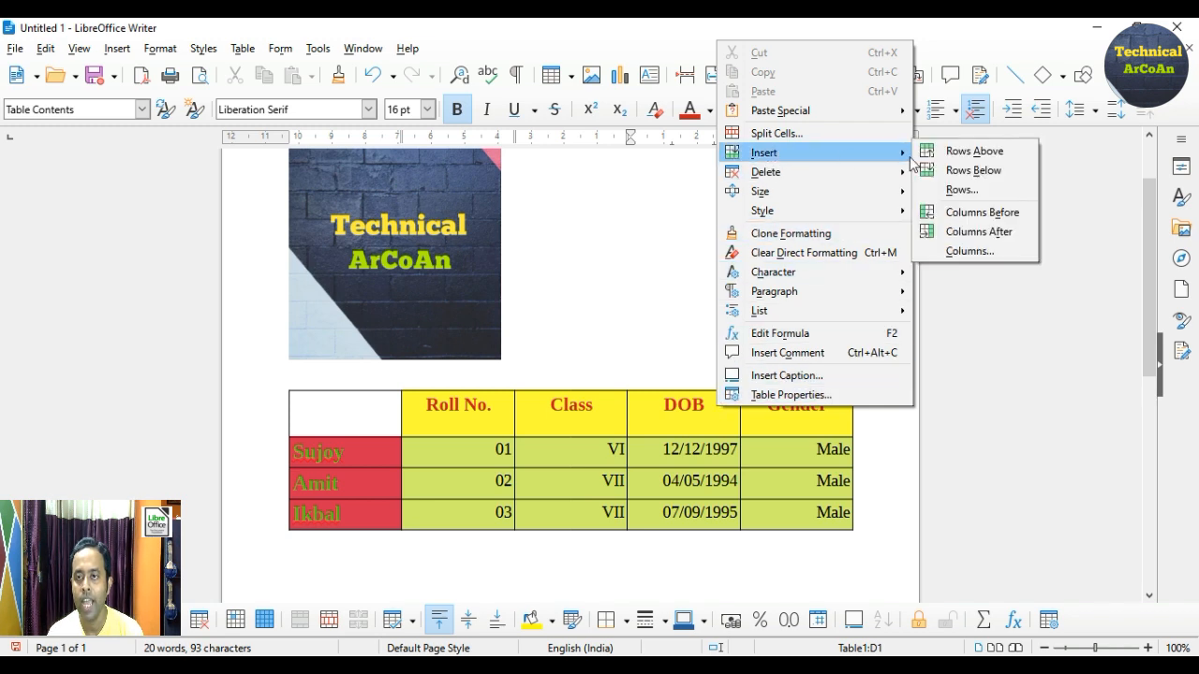
{"action": "left_click", "coordinate": [953, 243]}
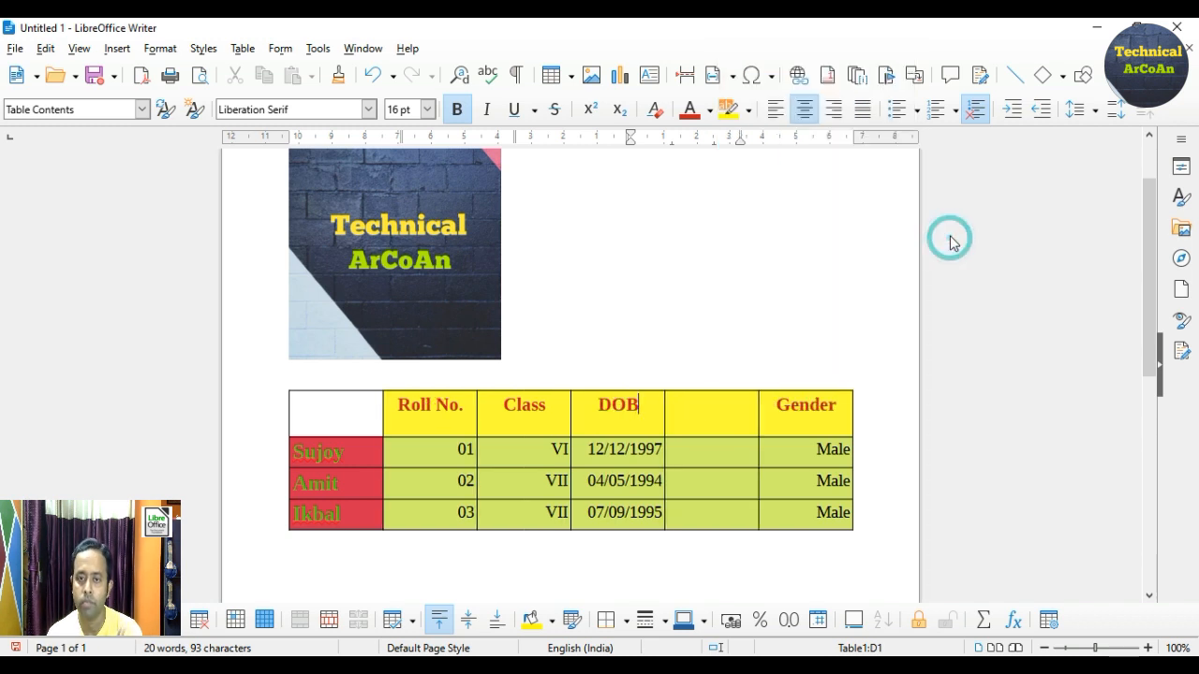
{"action": "left_click", "coordinate": [727, 421]}
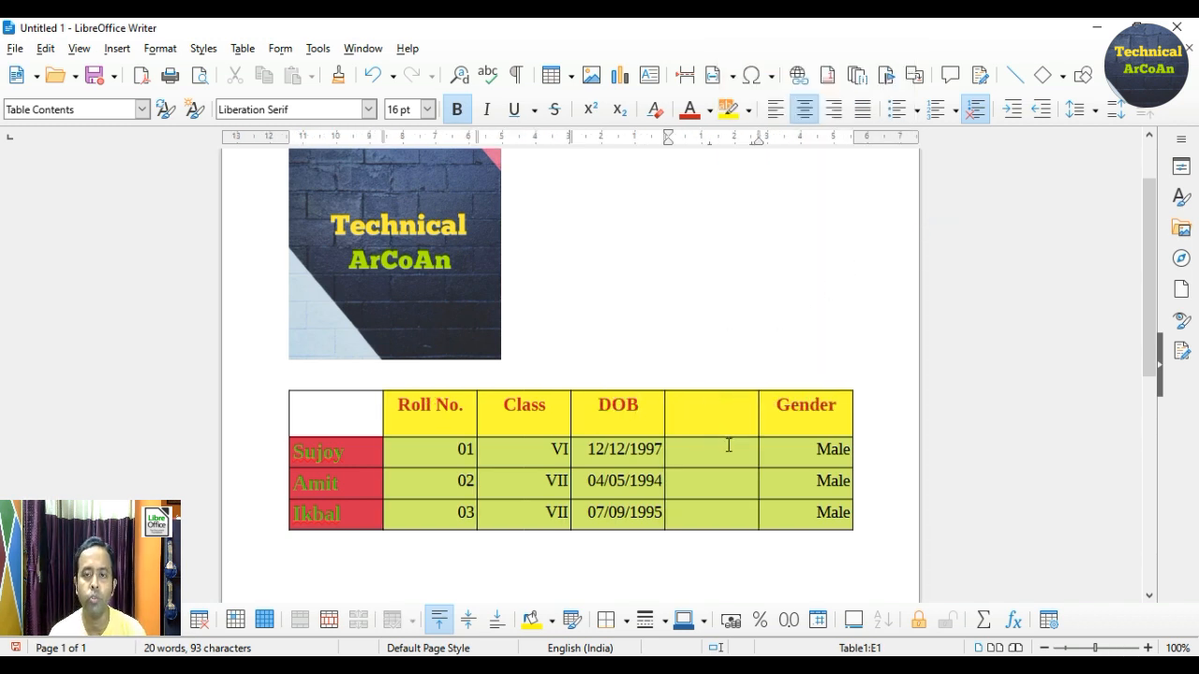
{"action": "type", "text": "Section"}
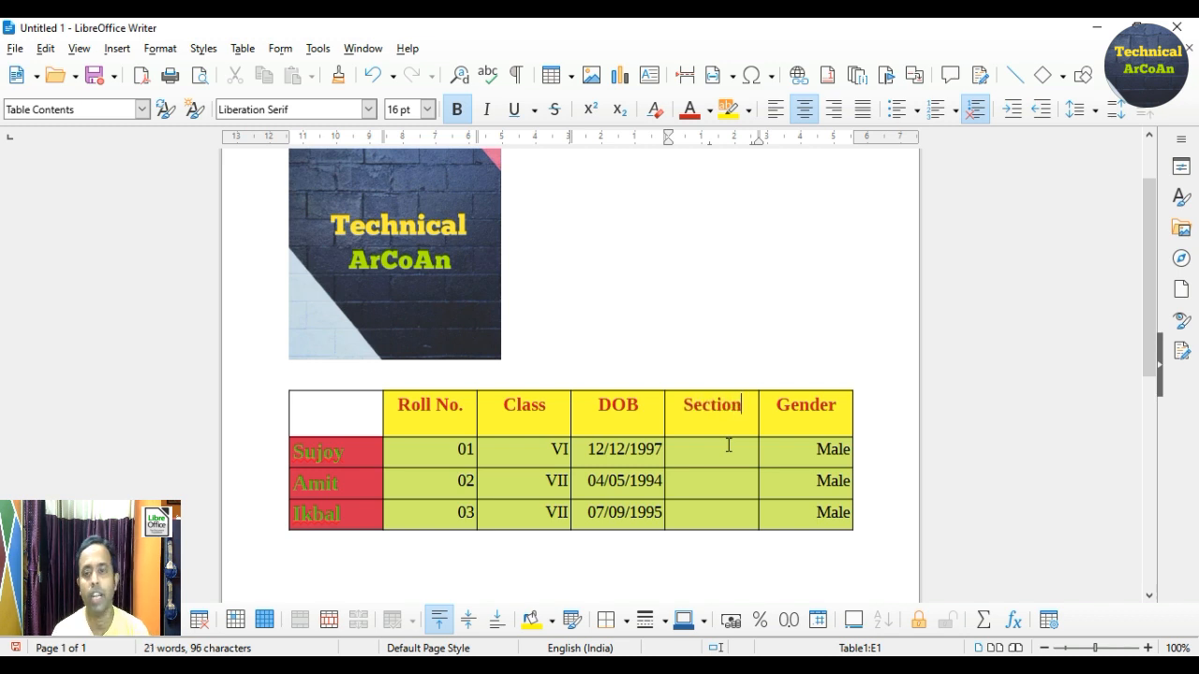
- Fill the three cells under the Section heading with A, B and D from the first student down
{"action": "left_click", "coordinate": [720, 458]}
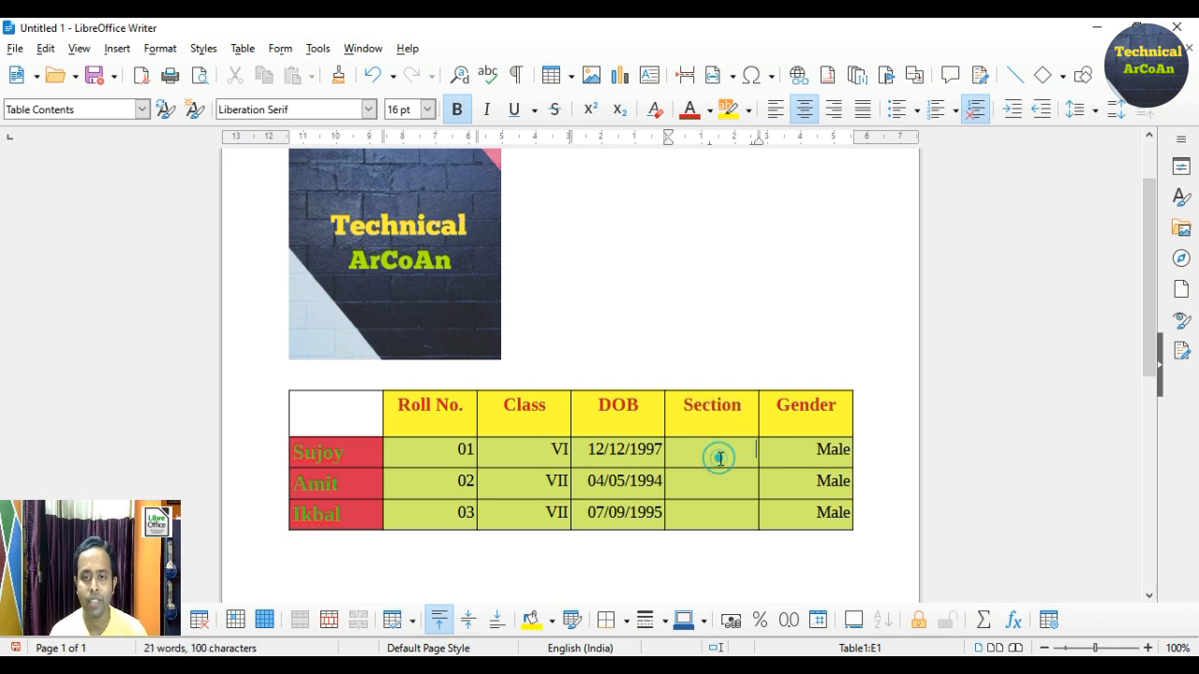
{"action": "type", "text": "A"}
{"action": "key", "text": "Down"}
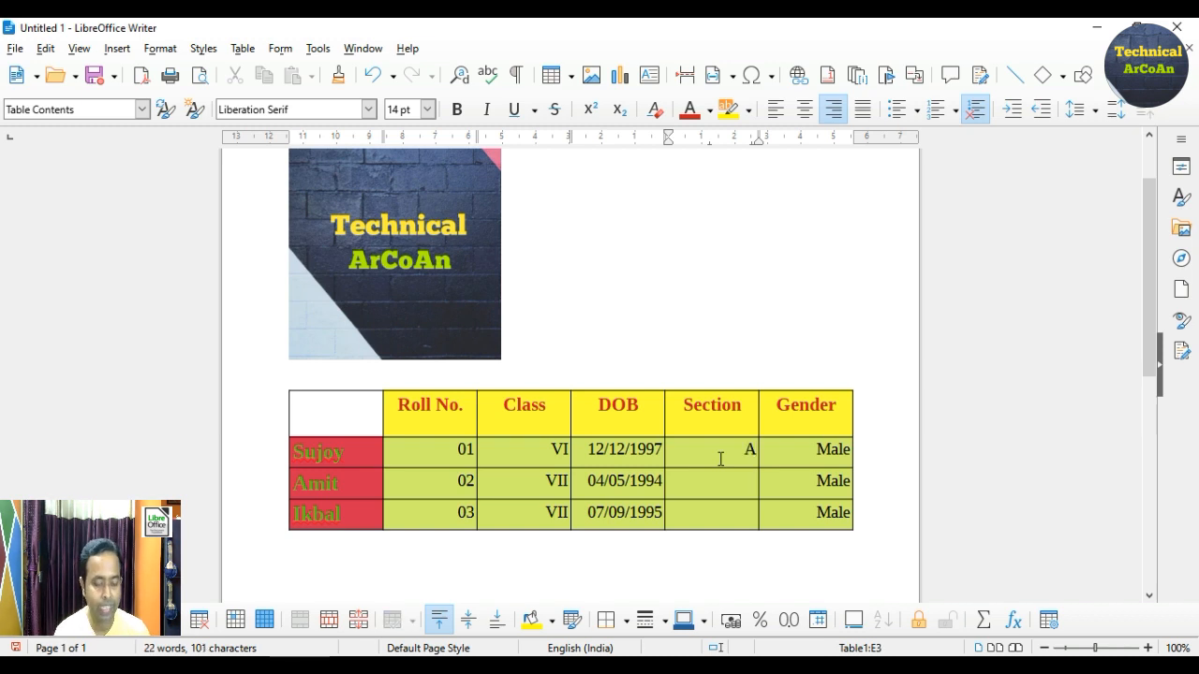
{"action": "key", "text": "Down"}
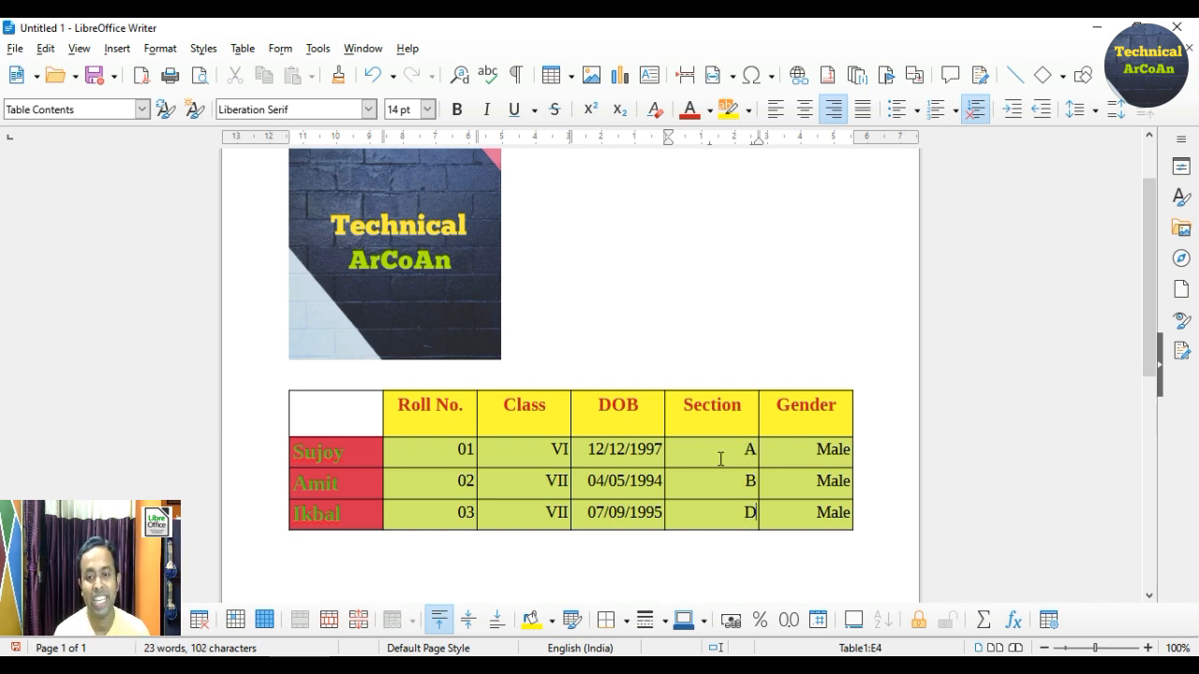
{"action": "left_click", "coordinate": [732, 568]}
- Delete the table's last row, which holds the student with roll number 03
{"action": "scroll", "coordinate": [399, 538], "scroll_direction": "down", "scroll_amount": 1}
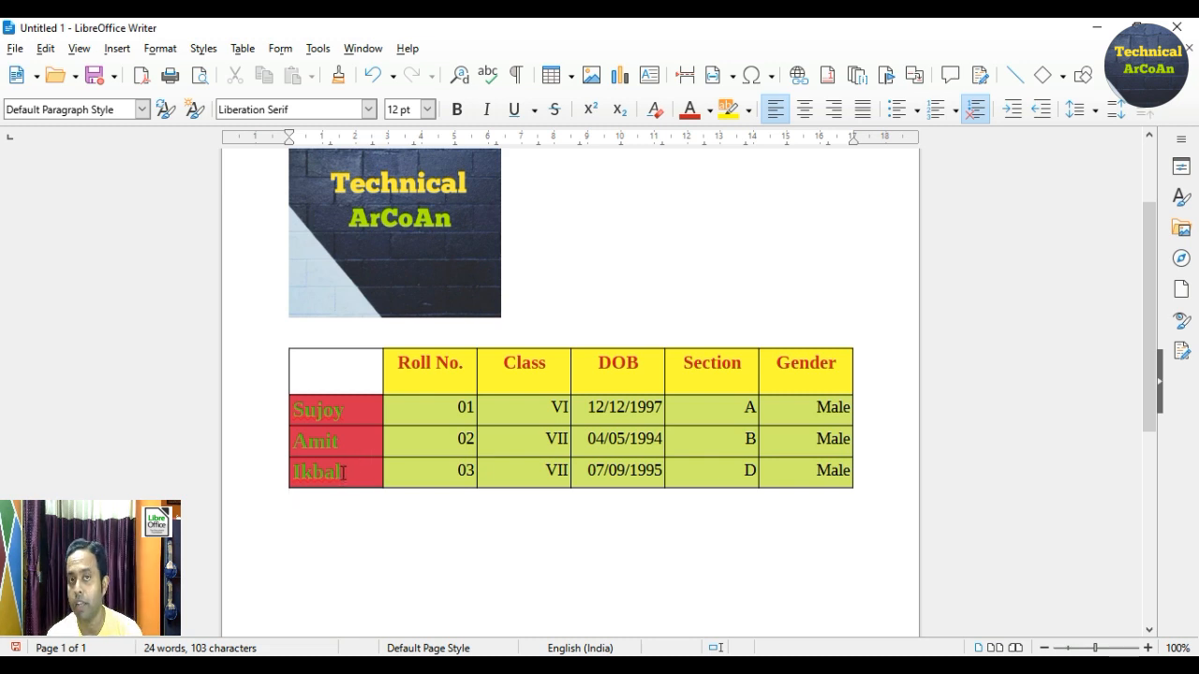
{"action": "left_click", "coordinate": [343, 473]}
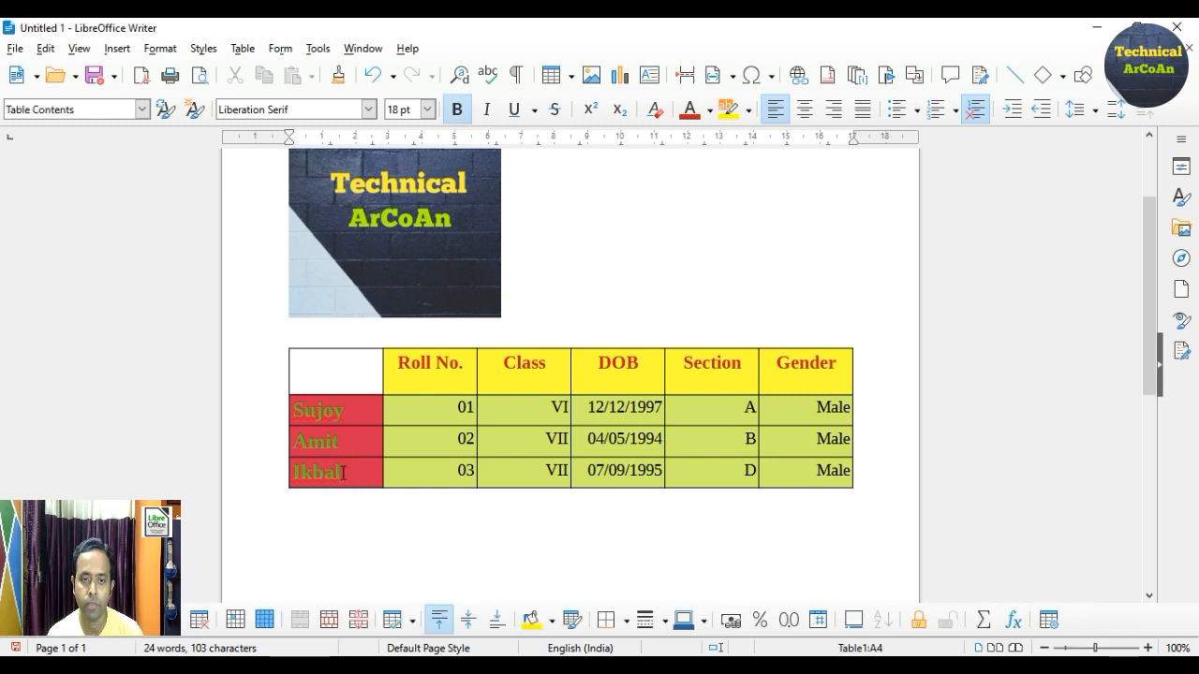
{"action": "right_click", "coordinate": [343, 476]}
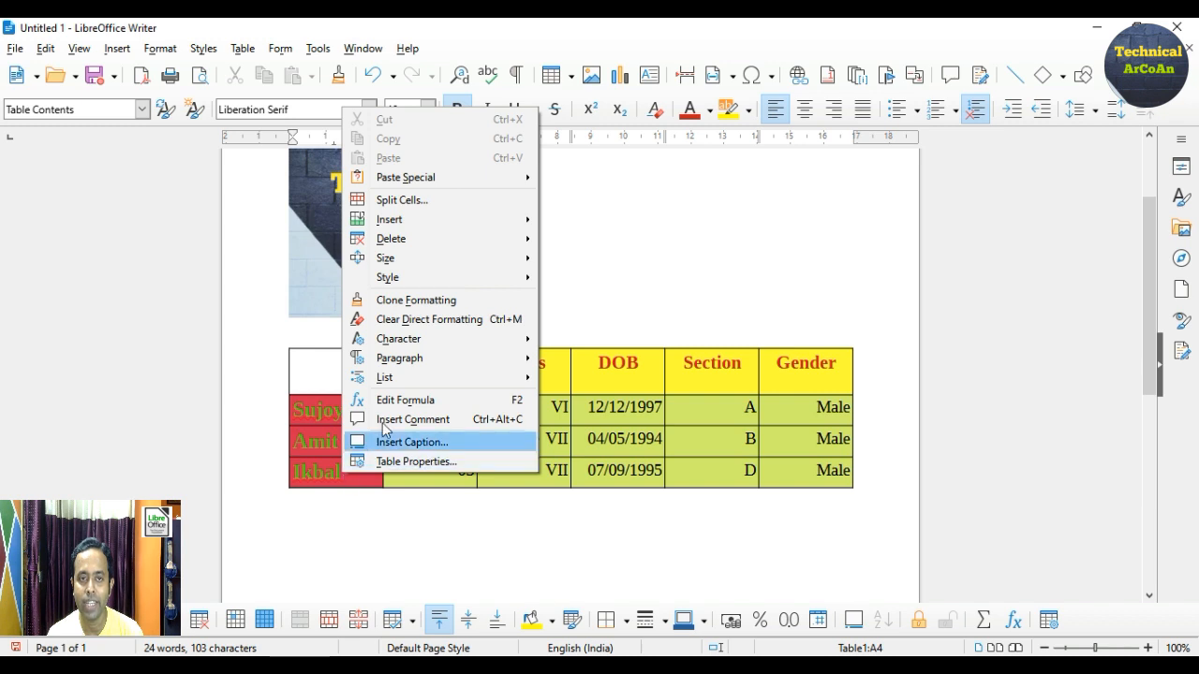
{"action": "mouse_move", "coordinate": [469, 240]}
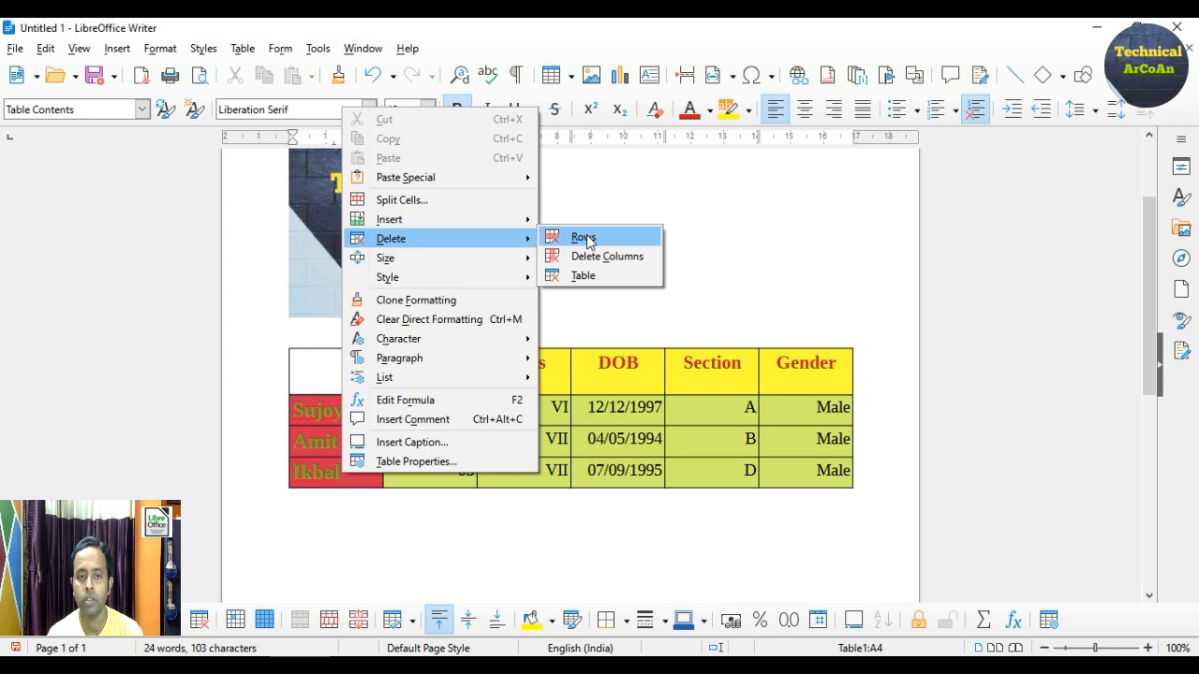
{"action": "left_click", "coordinate": [585, 238]}
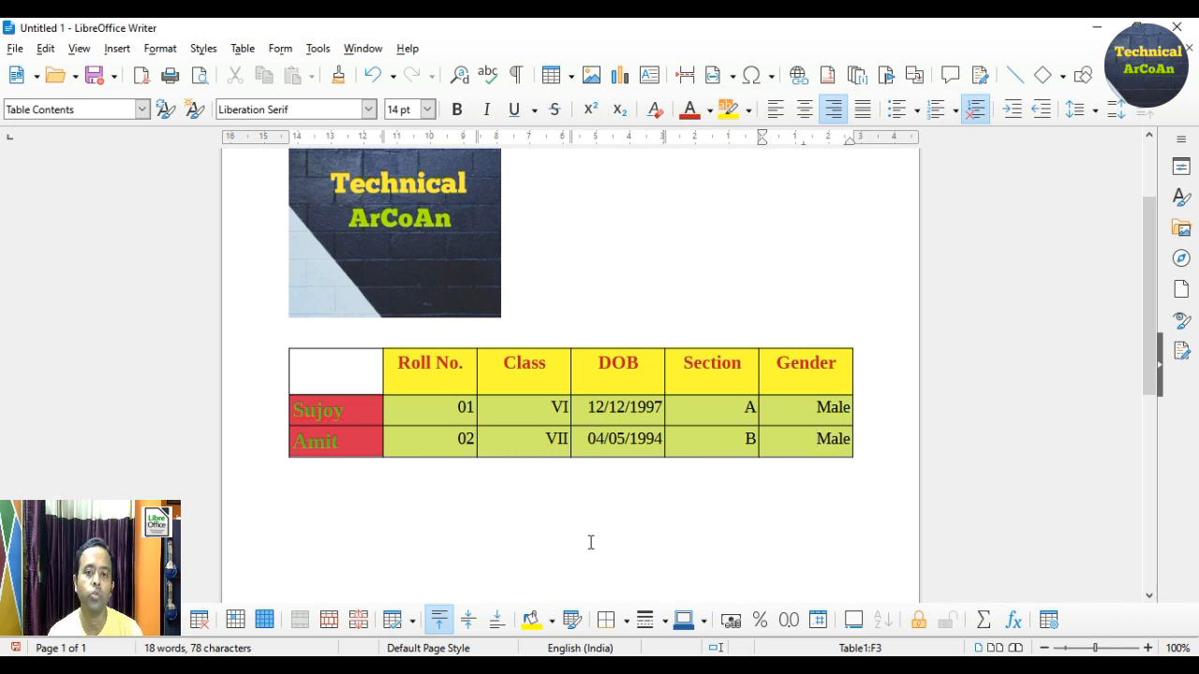
- Insert a chart below the student table and open the chart's data table
{"action": "left_click", "coordinate": [319, 522]}
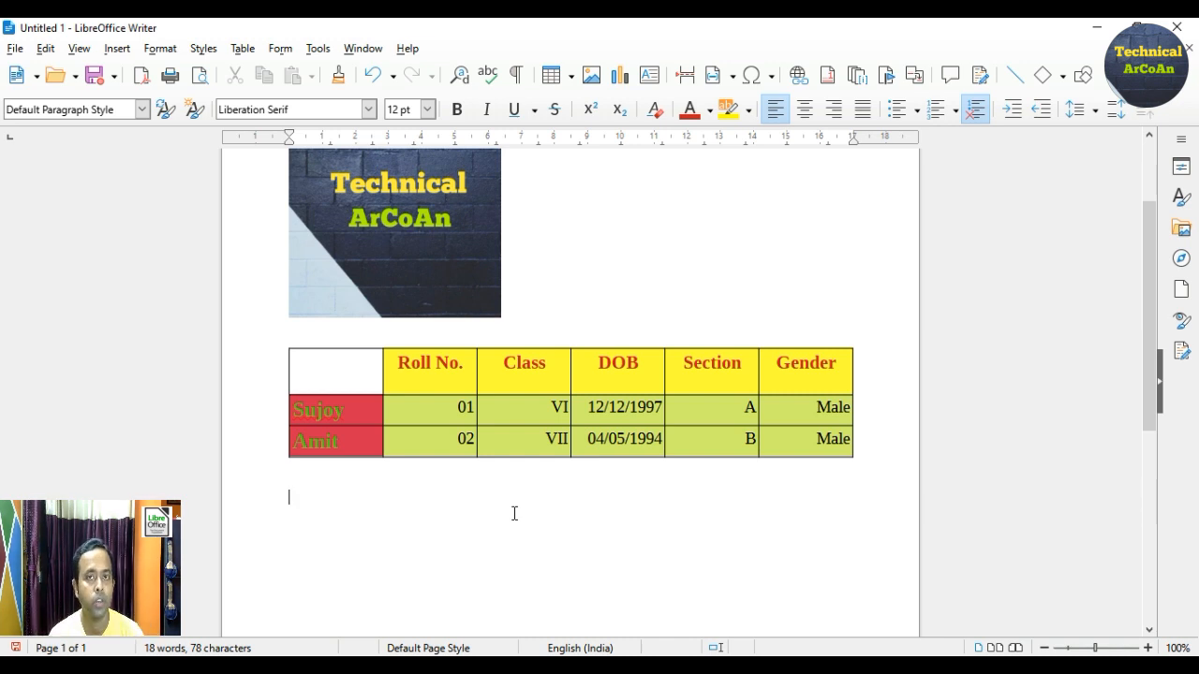
{"action": "left_click", "coordinate": [619, 80]}
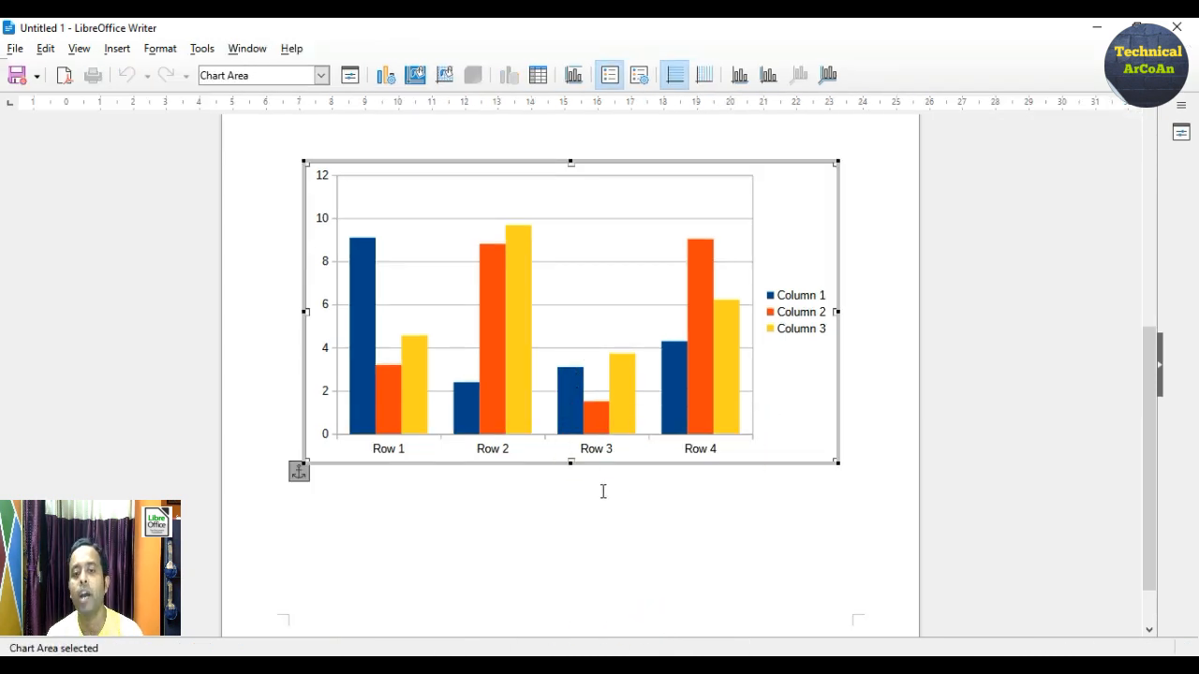
{"action": "right_click", "coordinate": [502, 320]}
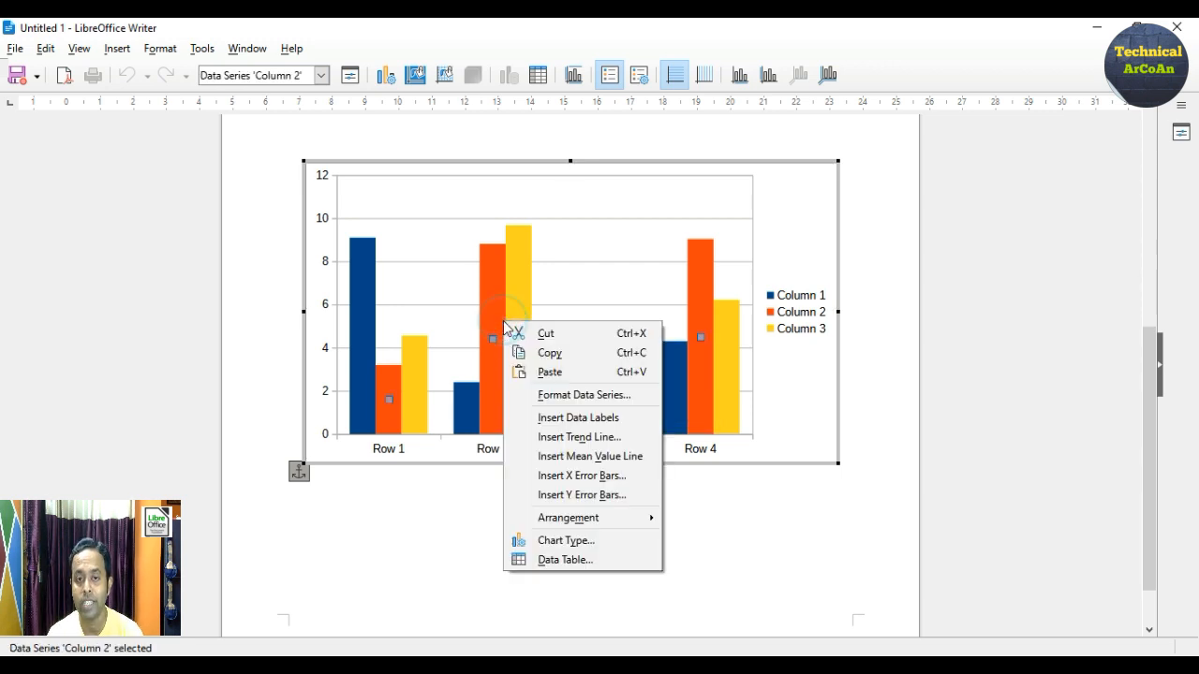
{"action": "left_click", "coordinate": [557, 560]}
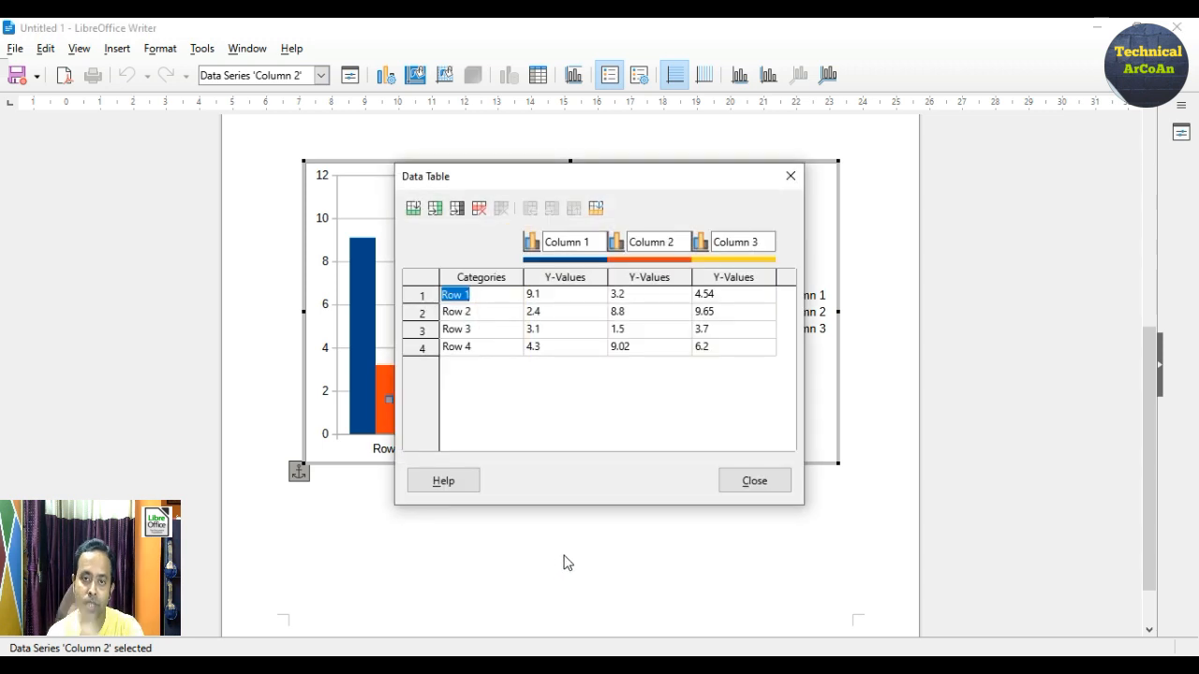
- Rename the chart's four categories AA, BB, CC and WW in the data table
{"action": "type", "text": "AA"}
{"action": "left_click", "coordinate": [483, 312]}
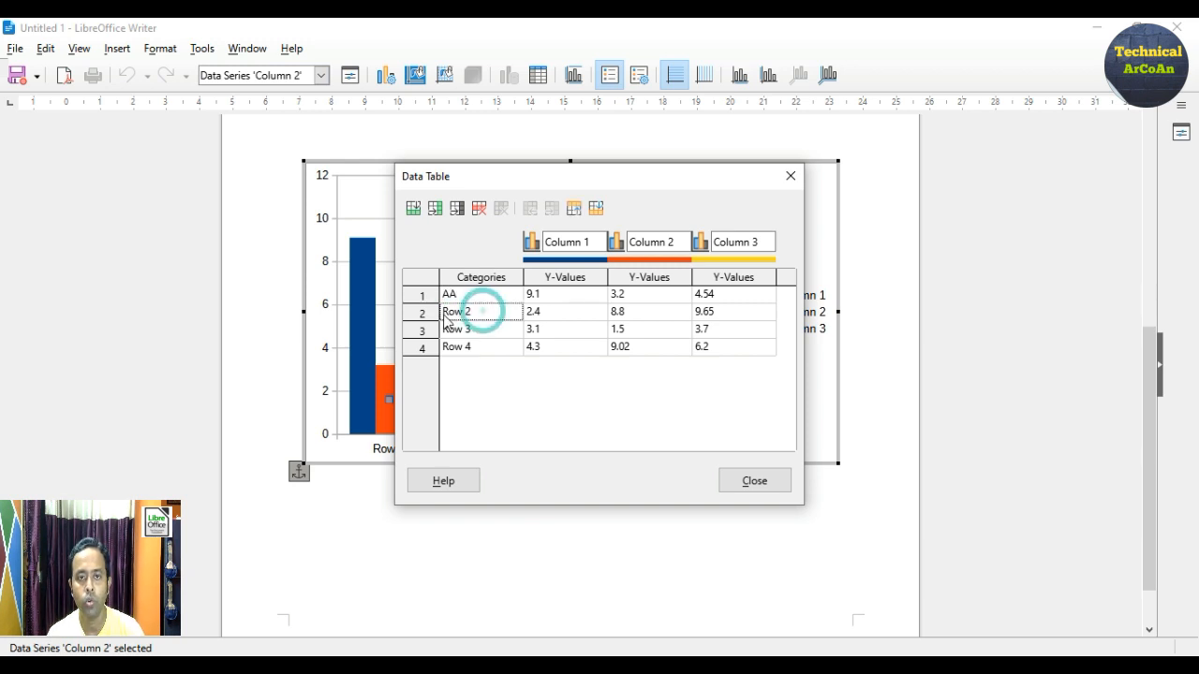
{"action": "type", "text": "BB"}
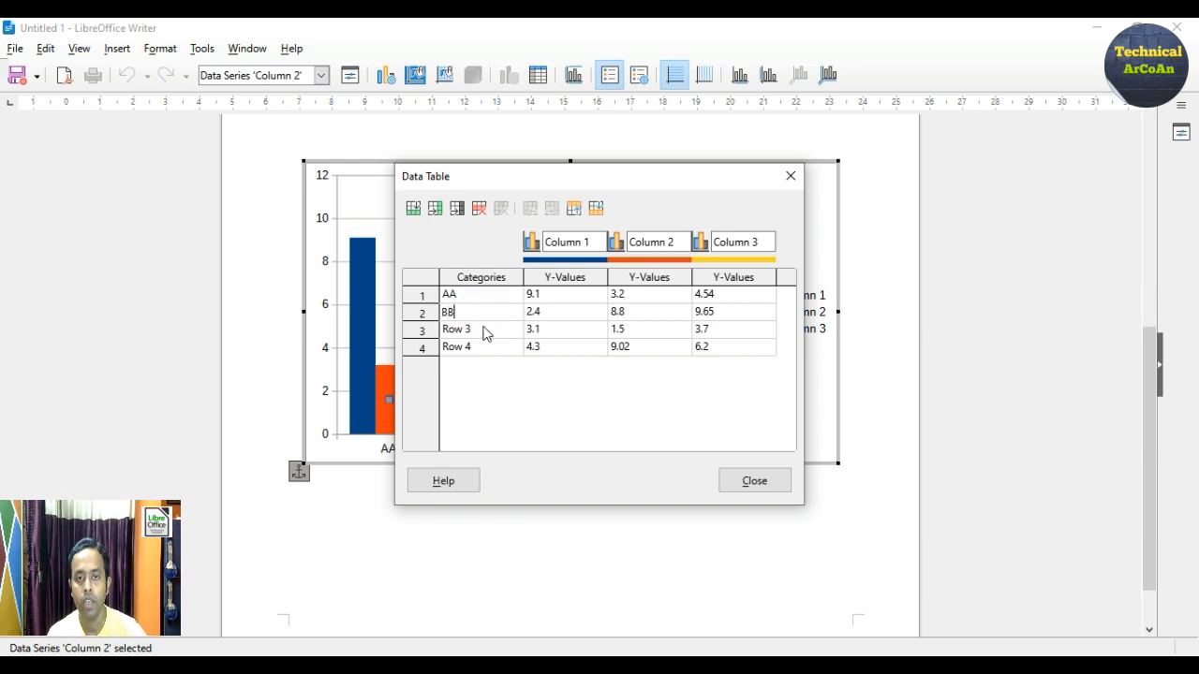
{"action": "left_click", "coordinate": [484, 330]}
{"action": "type", "text": "CC"}
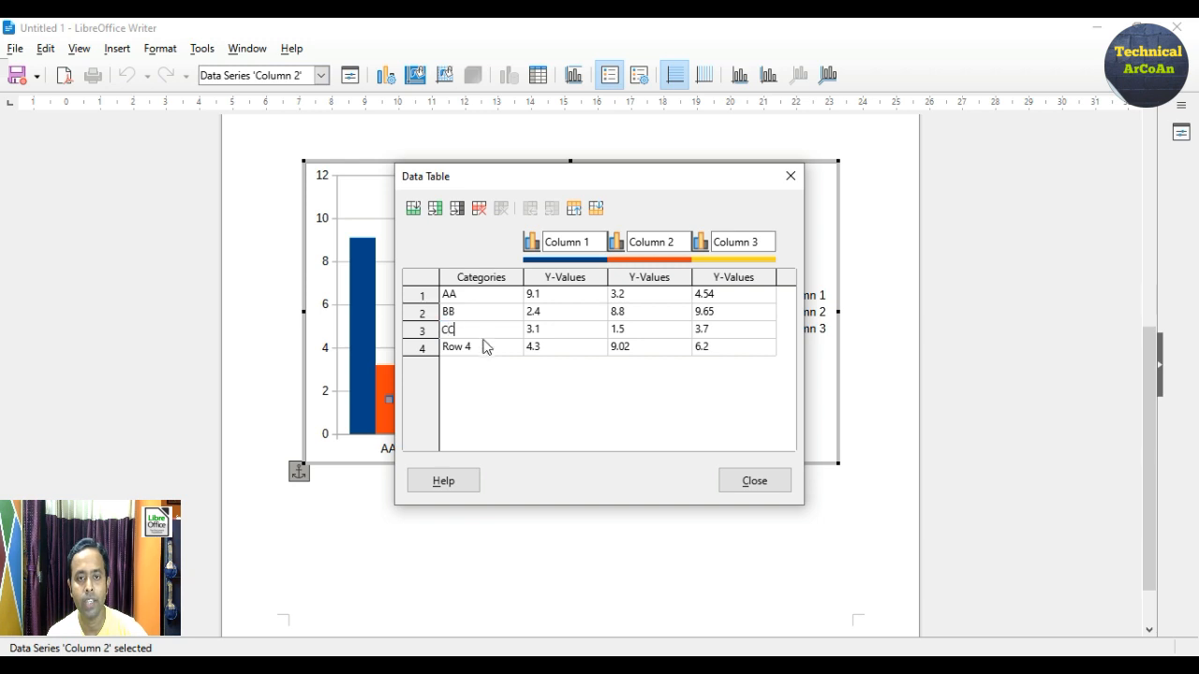
{"action": "left_click", "coordinate": [478, 348]}
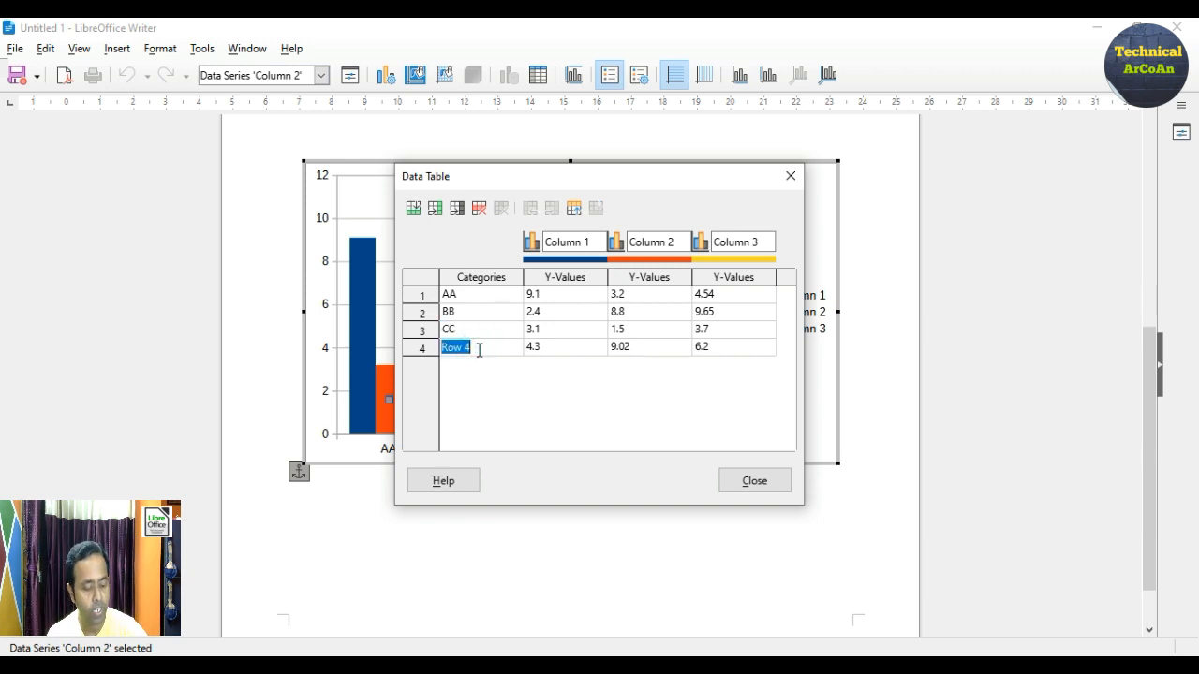
{"action": "type", "text": "WW"}
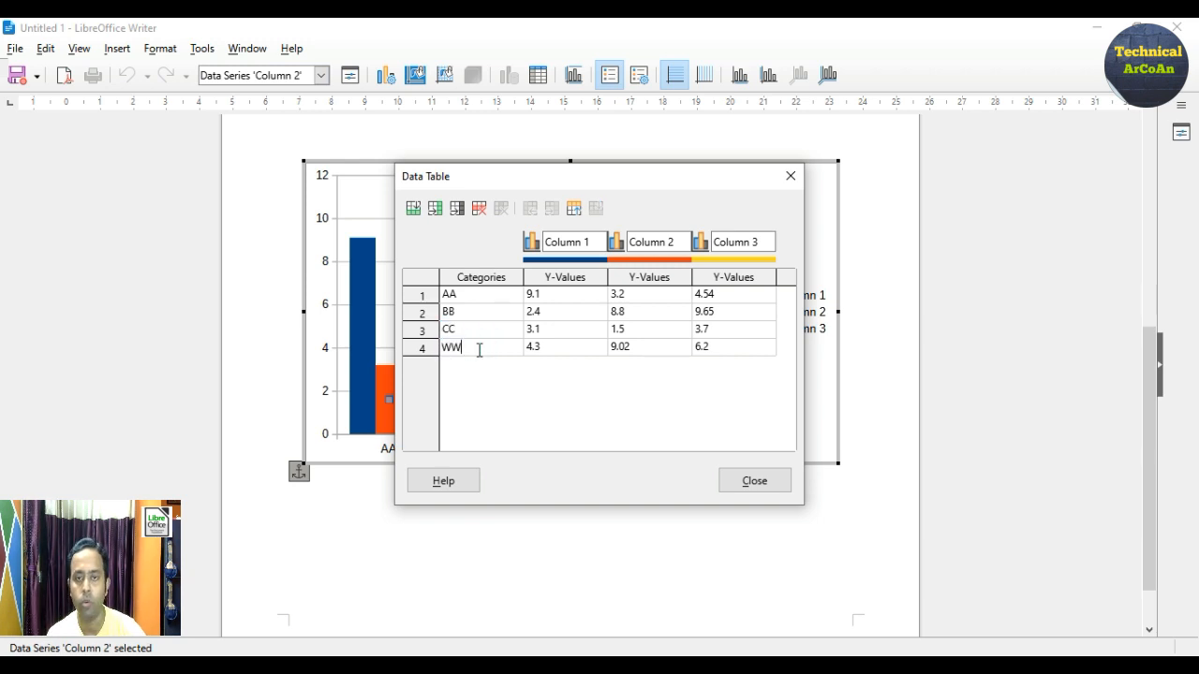
- Rename the chart's three data series ZZ, FF and JJ in the data table
{"action": "left_click", "coordinate": [594, 240]}
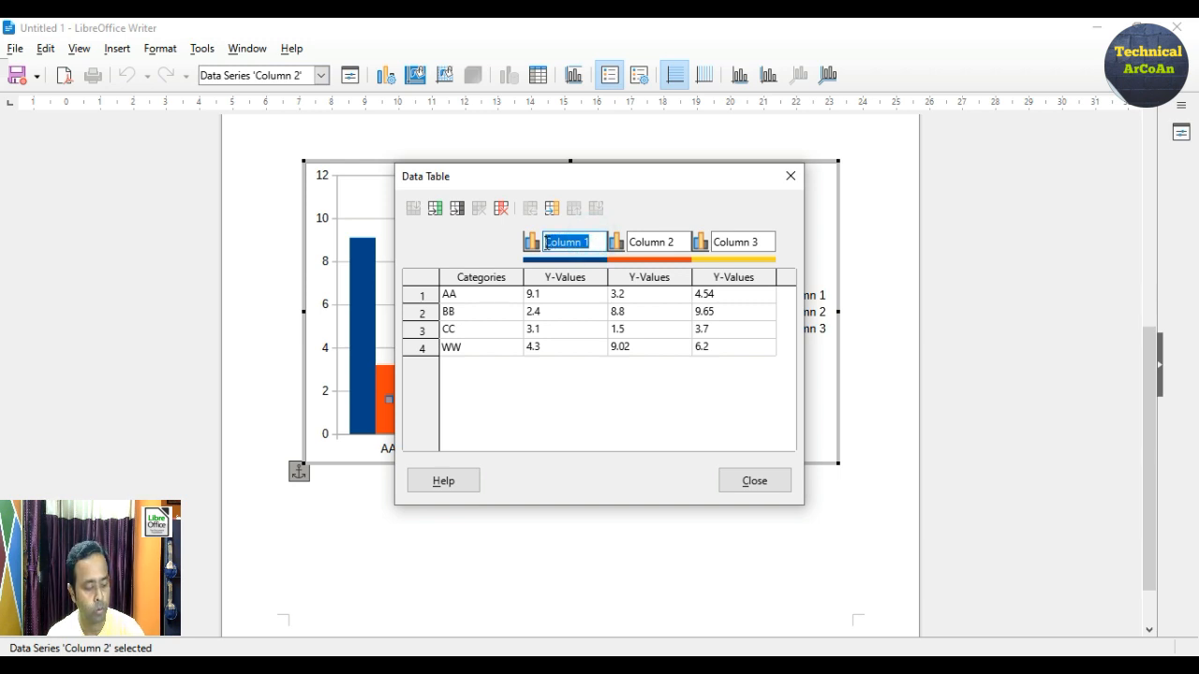
{"action": "type", "text": "ZZ"}
{"action": "left_click", "coordinate": [639, 244]}
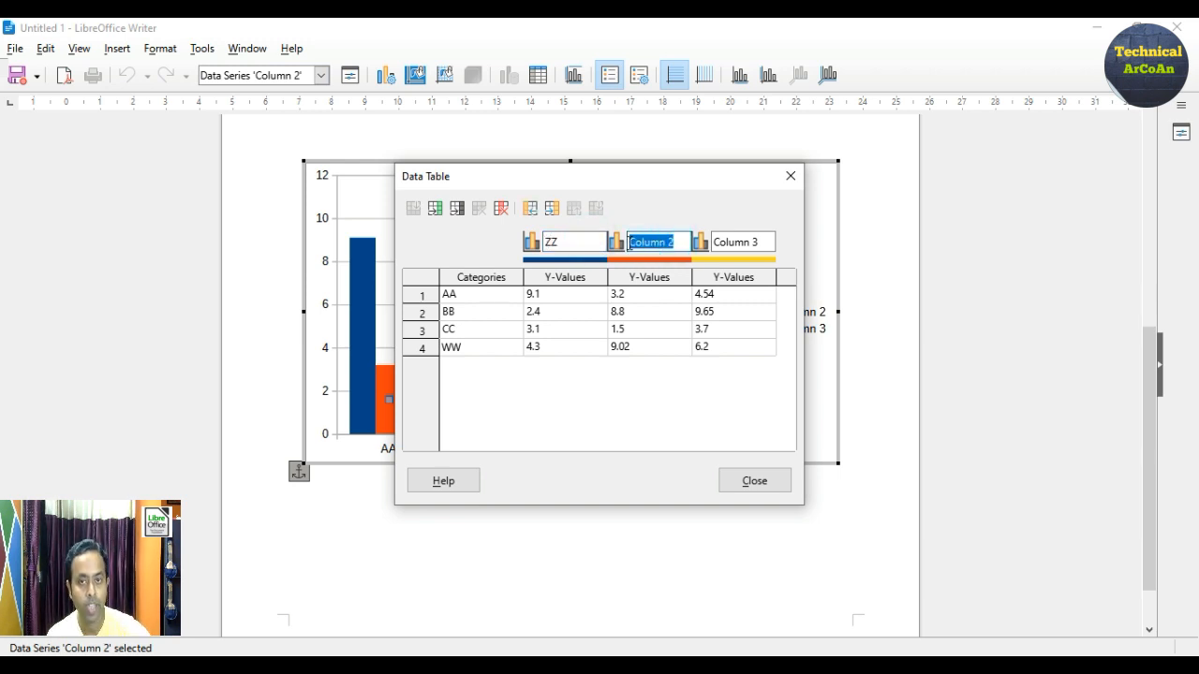
{"action": "type", "text": "FF"}
{"action": "left_click", "coordinate": [761, 241]}
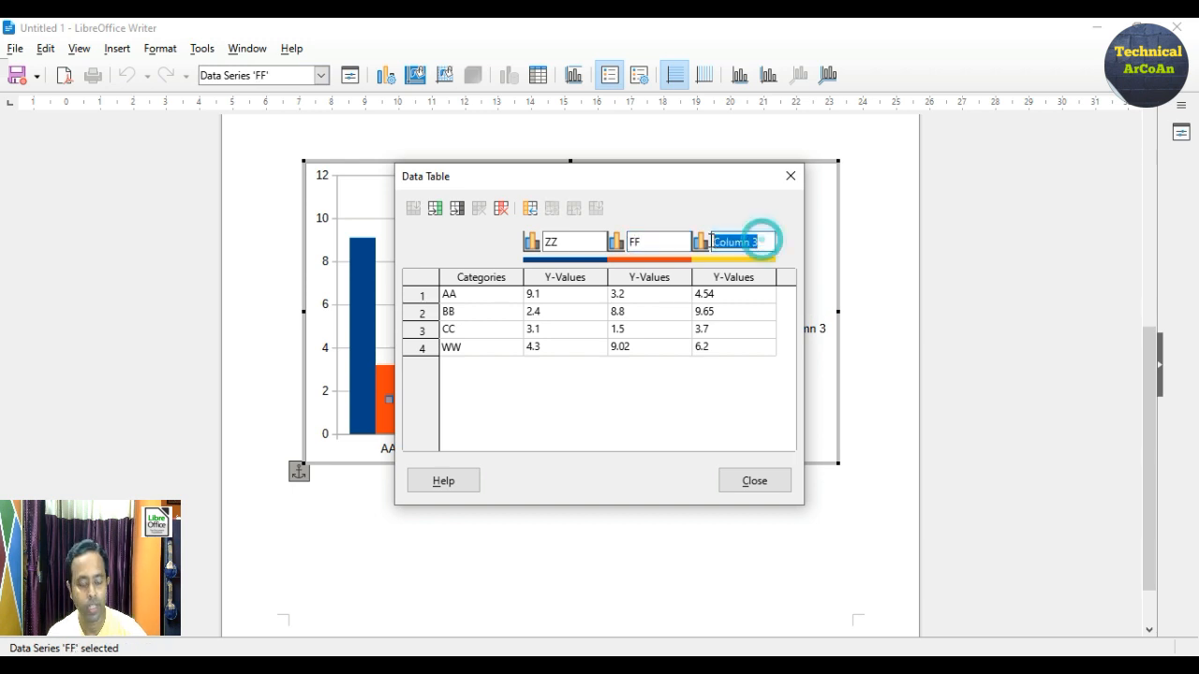
{"action": "type", "text": "JJ"}
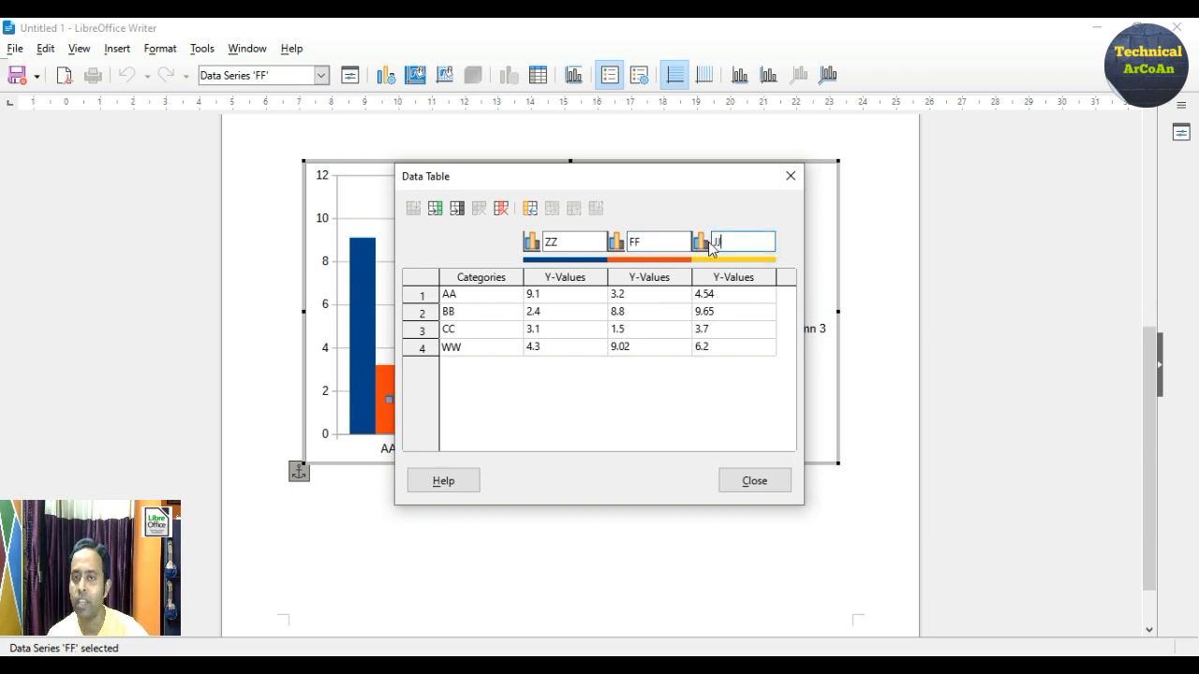
{"action": "left_click", "coordinate": [635, 385]}
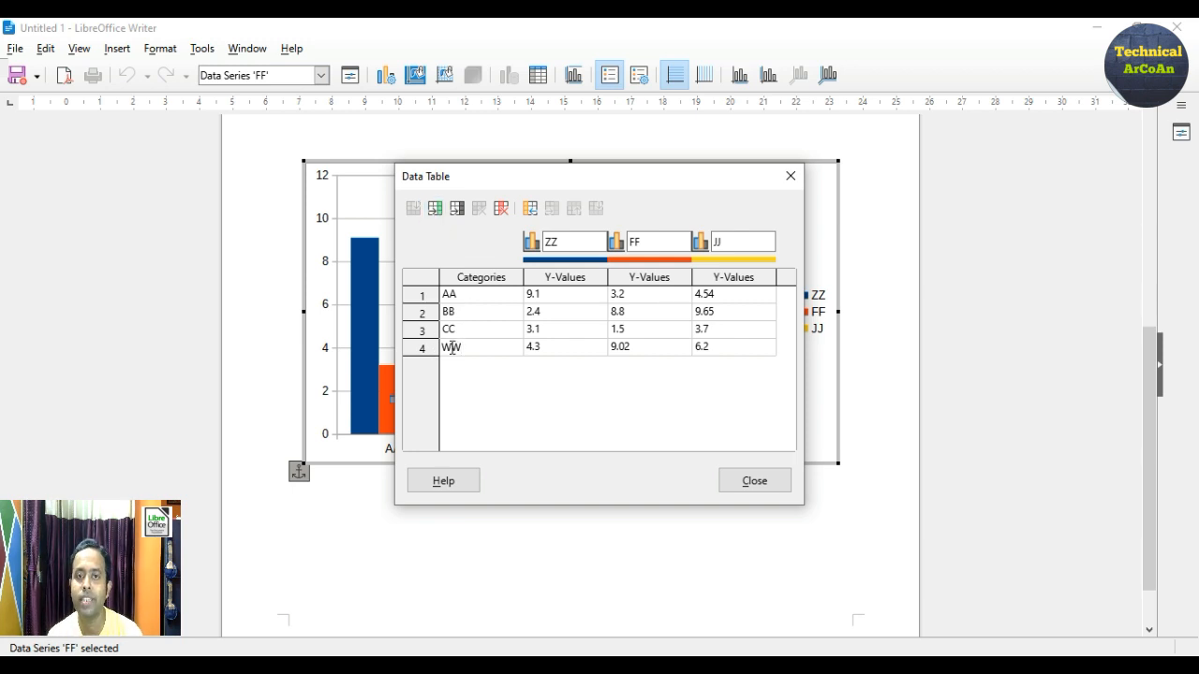
- Set category AA's values in the chart data table to 10 for ZZ, 20 for FF and 30 for JJ
{"action": "left_click", "coordinate": [550, 294]}
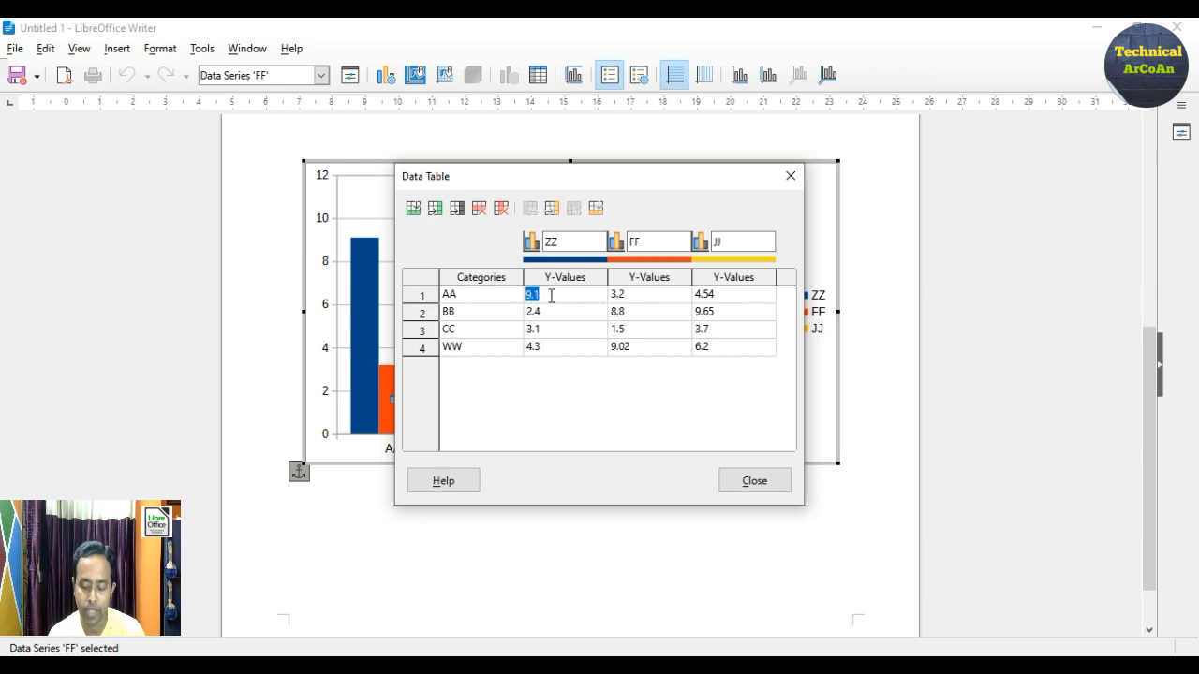
{"action": "type", "text": "10"}
{"action": "key", "text": "Tab"}
{"action": "type", "text": "20"}
{"action": "key", "text": "Tab"}
{"action": "type", "text": "30"}
{"action": "key", "text": "Tab"}
{"action": "key", "text": "Tab"}
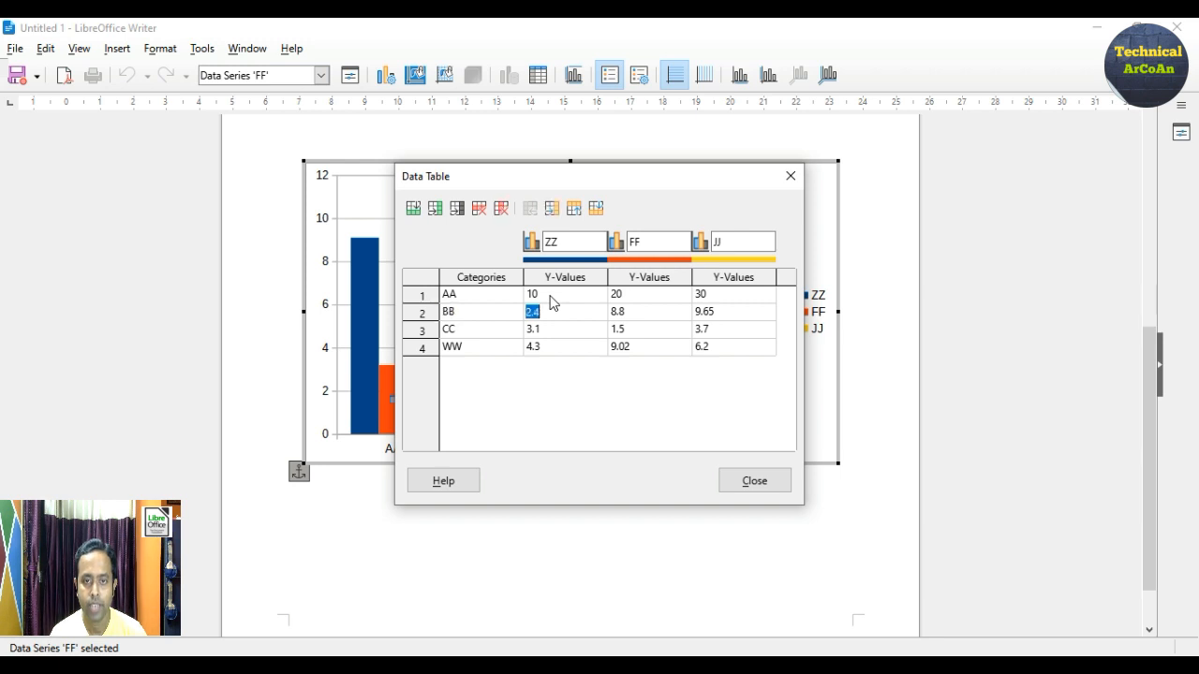
- Set category BB's values in the chart data table to 15 for ZZ, 25 for FF and 70 for JJ
{"action": "type", "text": "15"}
{"action": "key", "text": "Tab"}
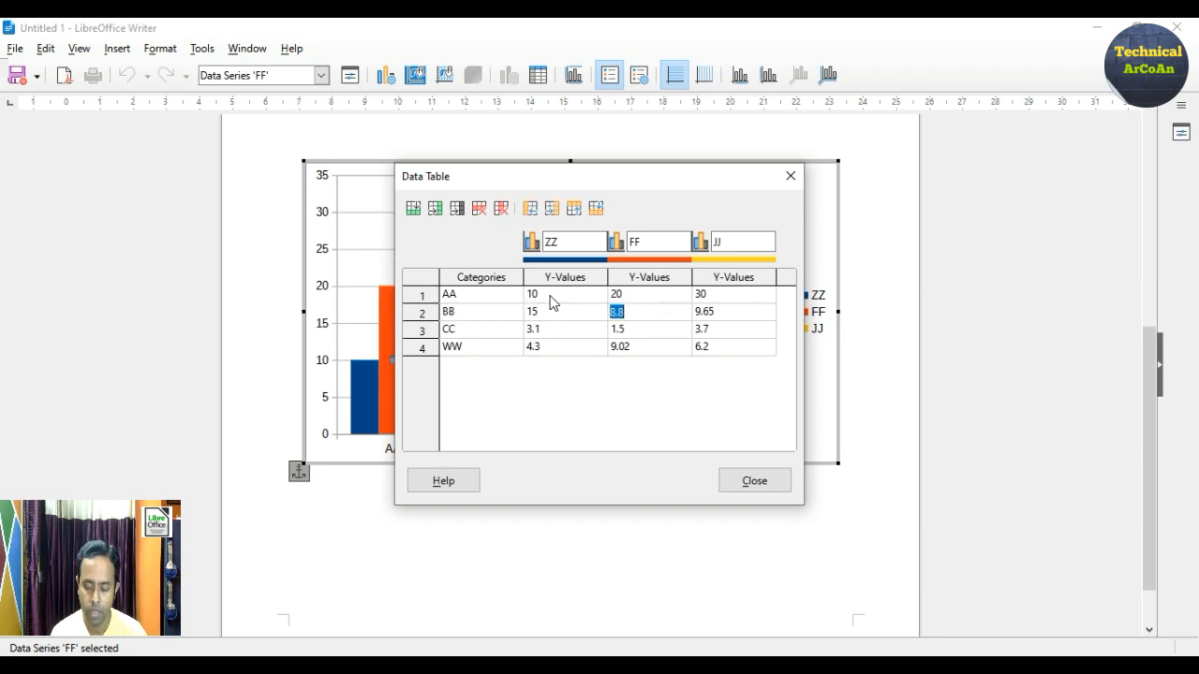
{"action": "type", "text": "25"}
{"action": "key", "text": "Tab"}
{"action": "type", "text": "70"}
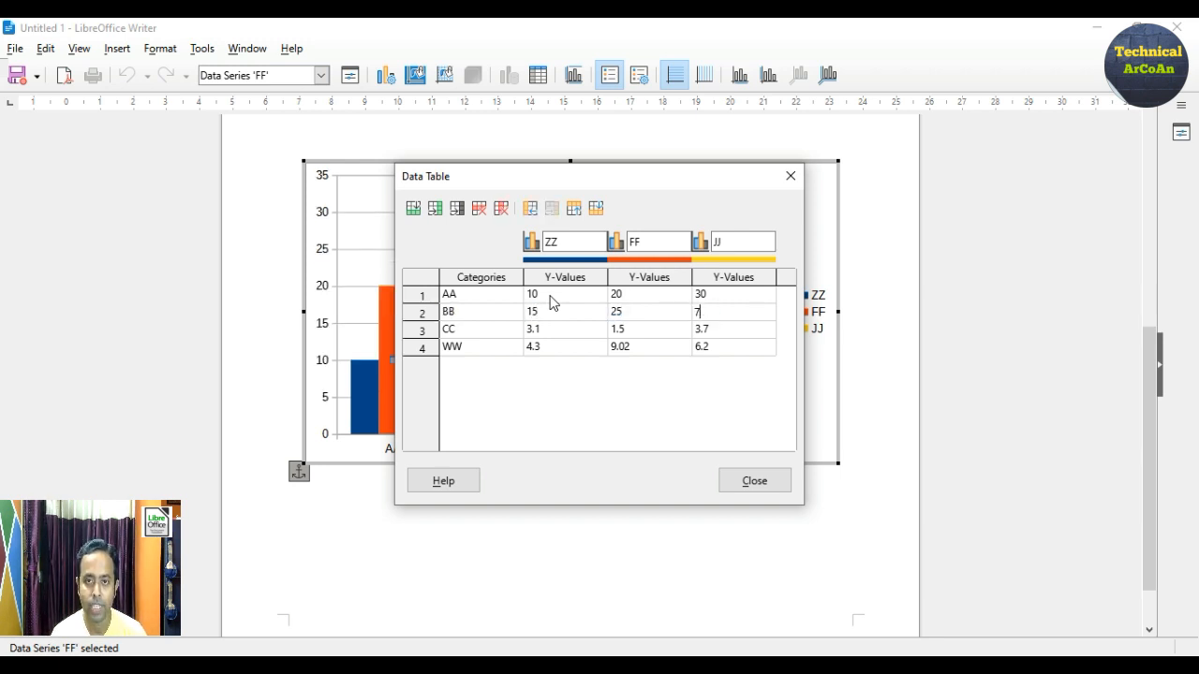
{"action": "key", "text": "Tab"}
{"action": "key", "text": "Tab"}
- Set category CC's values in the chart data table to 29 for ZZ, 30 for FF and 78 for JJ
{"action": "type", "text": "29"}
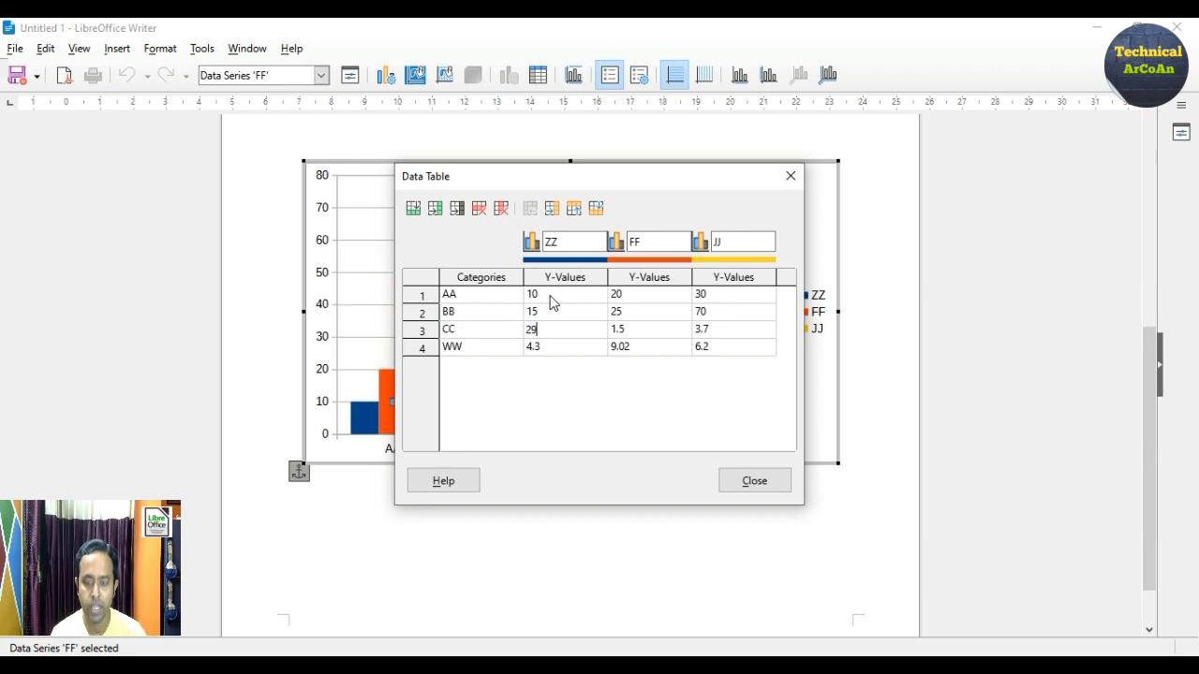
{"action": "key", "text": "Tab"}
{"action": "type", "text": "30"}
{"action": "key", "text": "Tab"}
{"action": "type", "text": "70"}
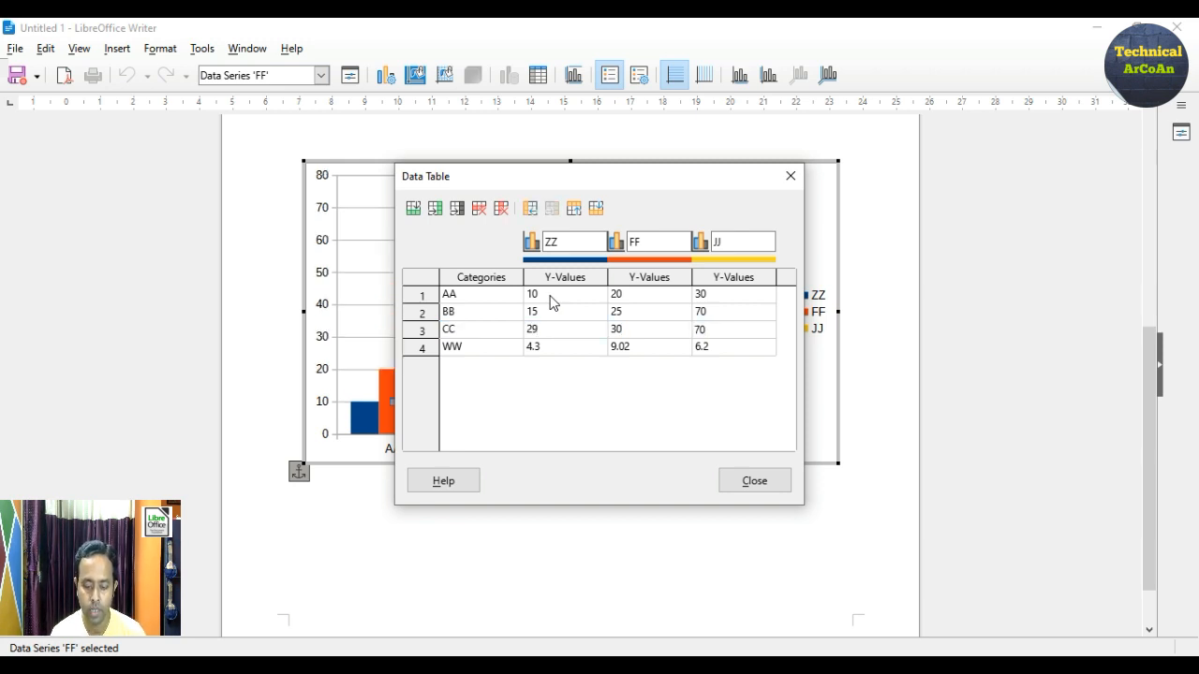
{"action": "key", "text": "BackSpace"}
{"action": "type", "text": "8"}
{"action": "key", "text": "Tab"}
{"action": "key", "text": "Tab"}
- Set category WW's values to 55 for ZZ, 27 for FF and 38 for JJ, and close the chart's data table
{"action": "type", "text": "55"}
{"action": "key", "text": "Tab"}
{"action": "type", "text": "27"}
{"action": "key", "text": "Tab"}
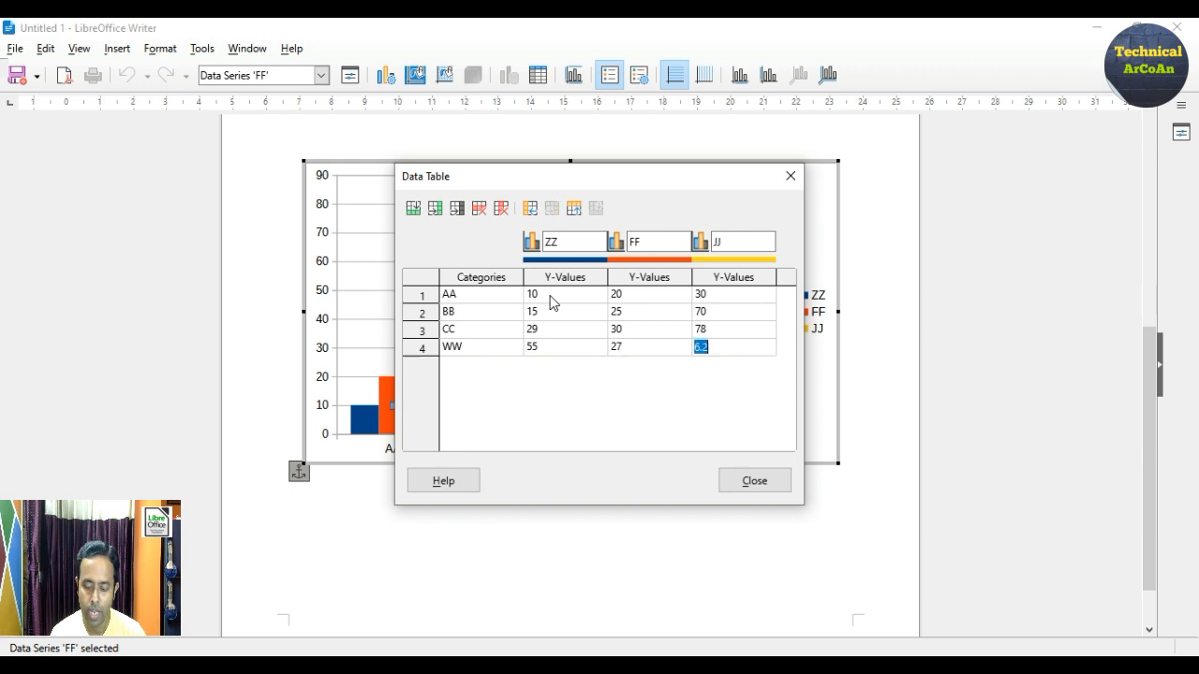
{"action": "type", "text": "38"}
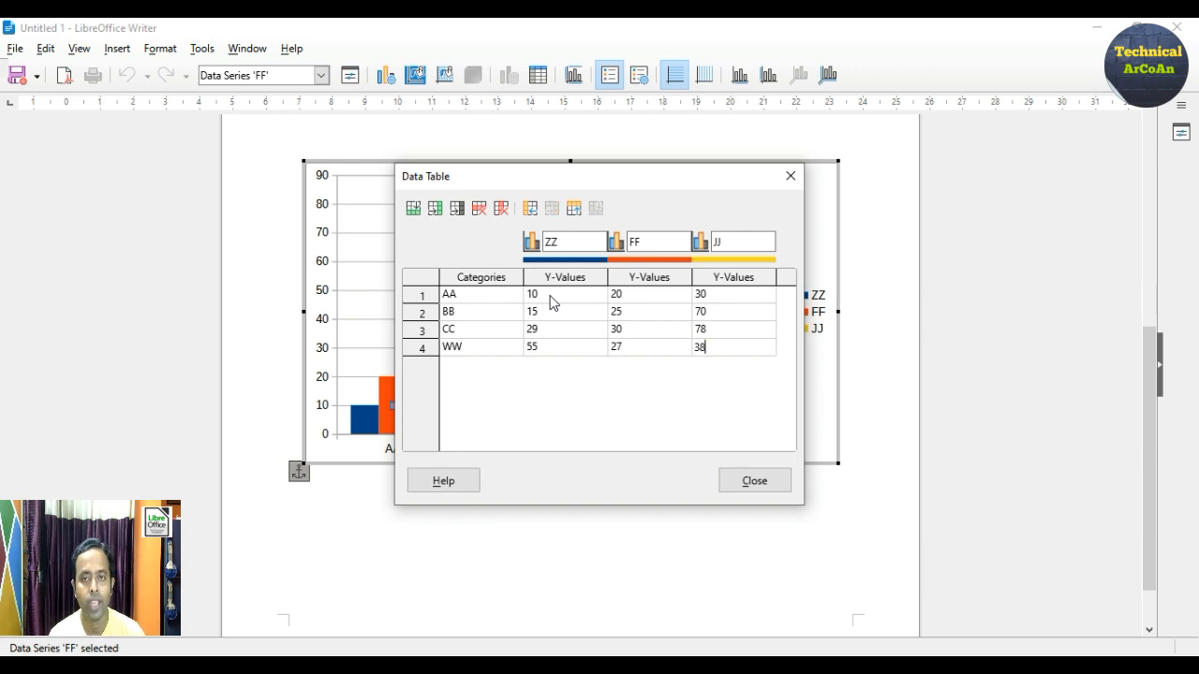
{"action": "left_click", "coordinate": [777, 482]}
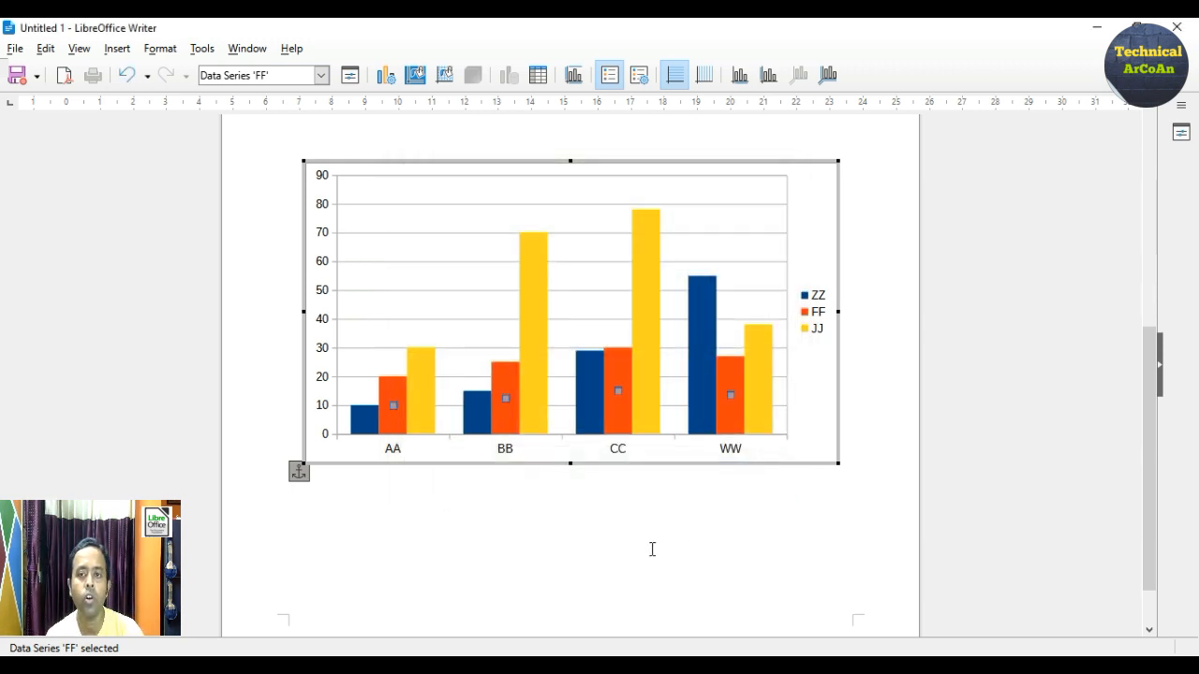
- Leave chart editing and review the document's image, student table and chart
{"action": "scroll", "coordinate": [647, 549], "scroll_direction": "up", "scroll_amount": 2}
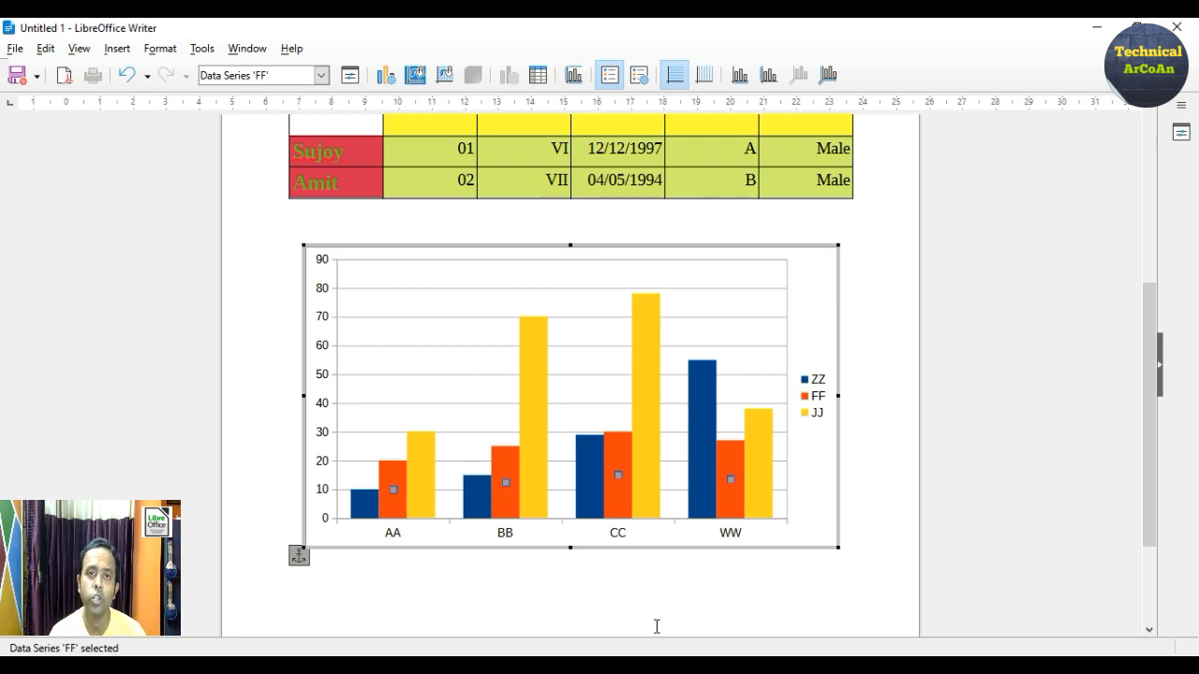
{"action": "scroll", "coordinate": [657, 627], "scroll_direction": "up", "scroll_amount": 2}
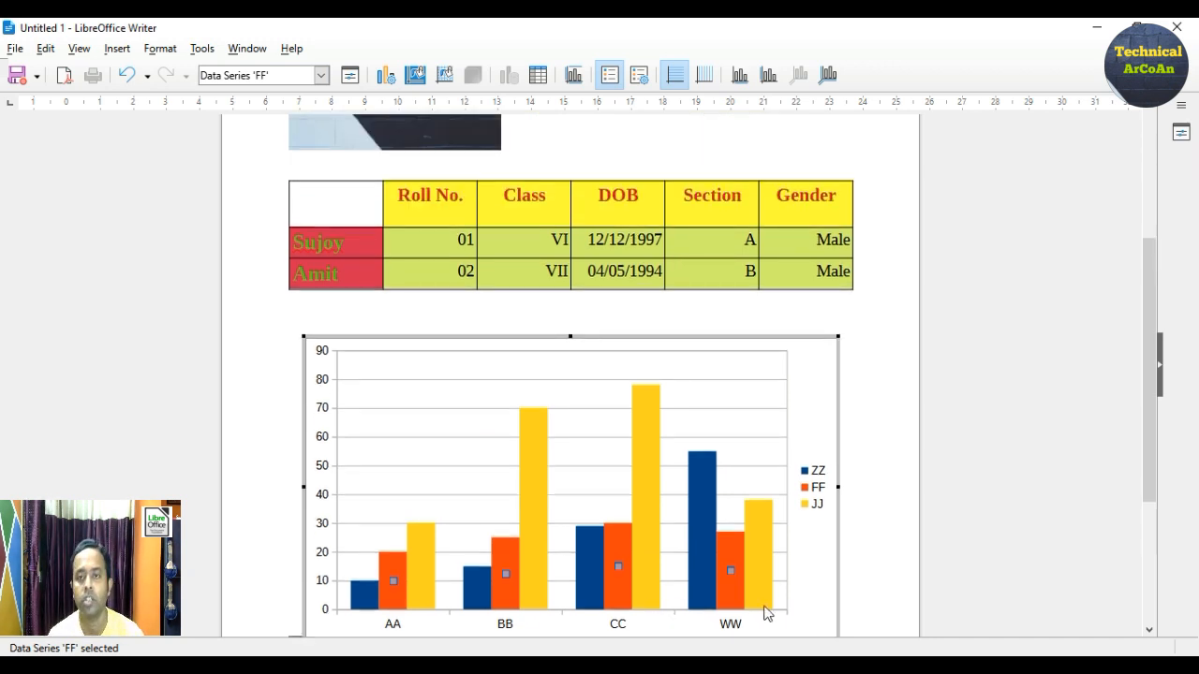
{"action": "left_click", "coordinate": [896, 541]}
{"action": "scroll", "coordinate": [889, 525], "scroll_direction": "up", "scroll_amount": 6}
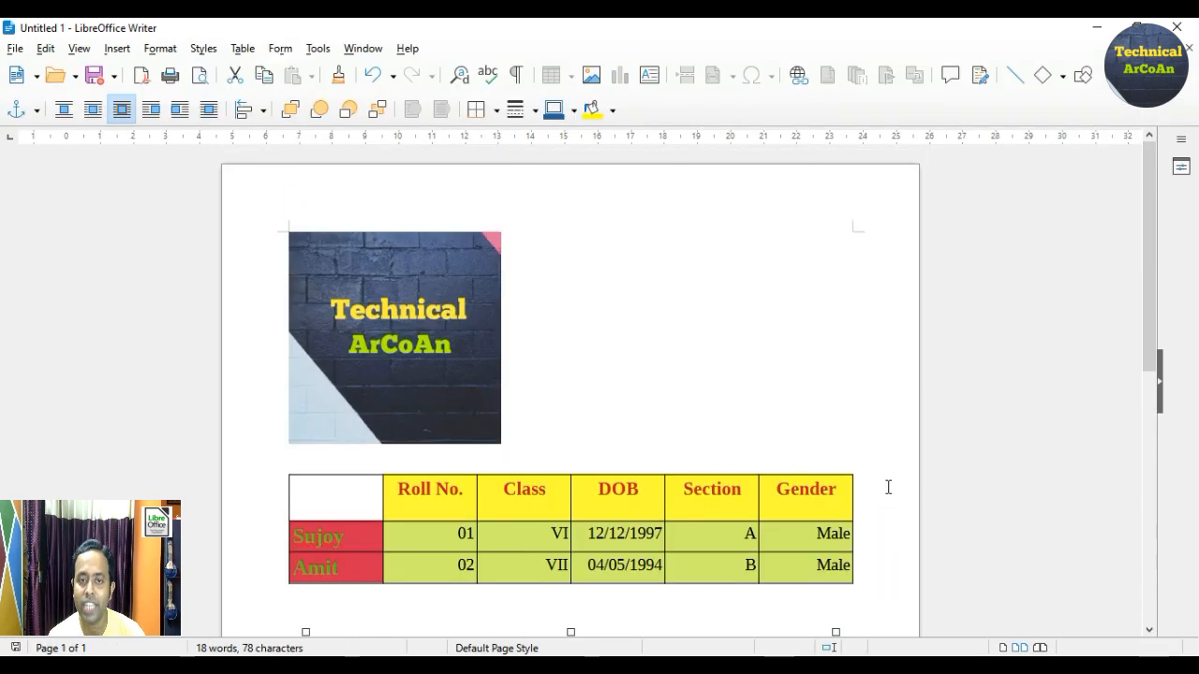
{"action": "left_click", "coordinate": [470, 360]}
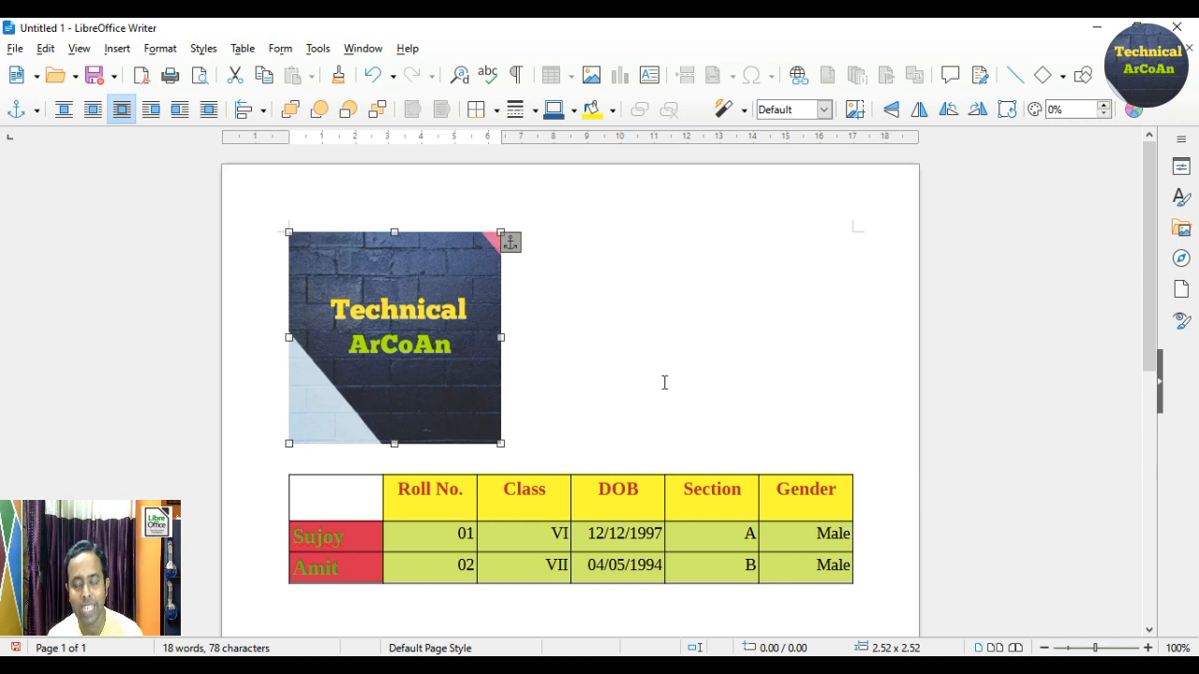
{"action": "scroll", "coordinate": [664, 382], "scroll_direction": "down", "scroll_amount": 2}
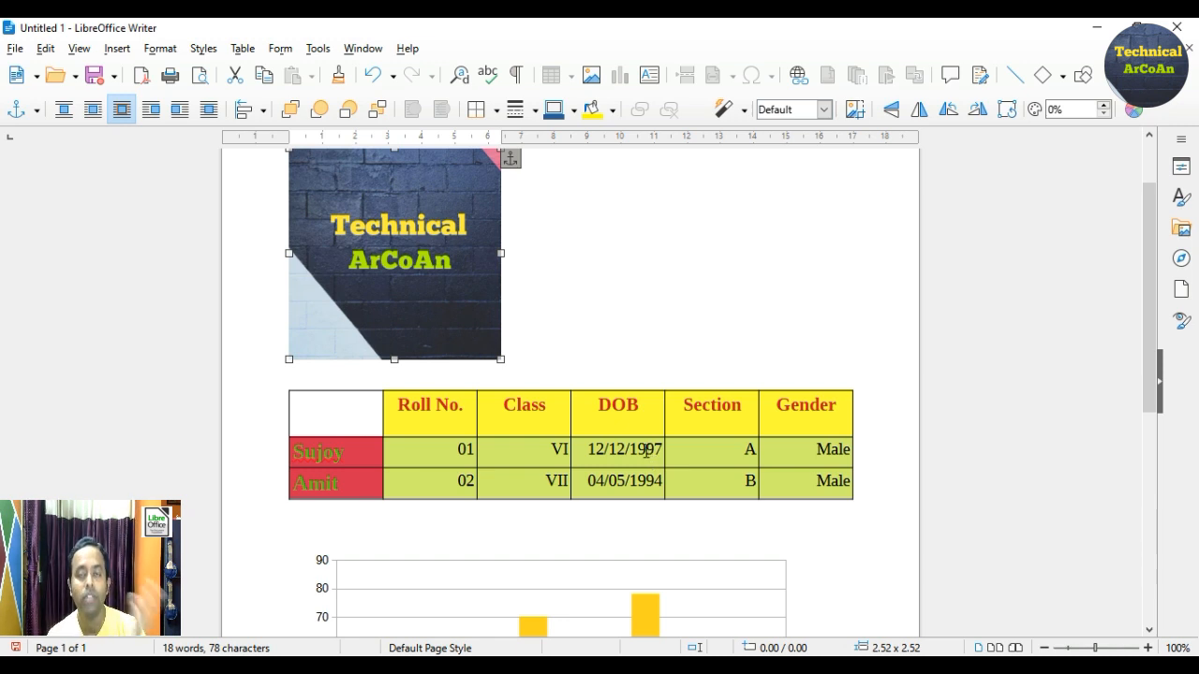
{"action": "scroll", "coordinate": [642, 463], "scroll_direction": "down", "scroll_amount": 6}
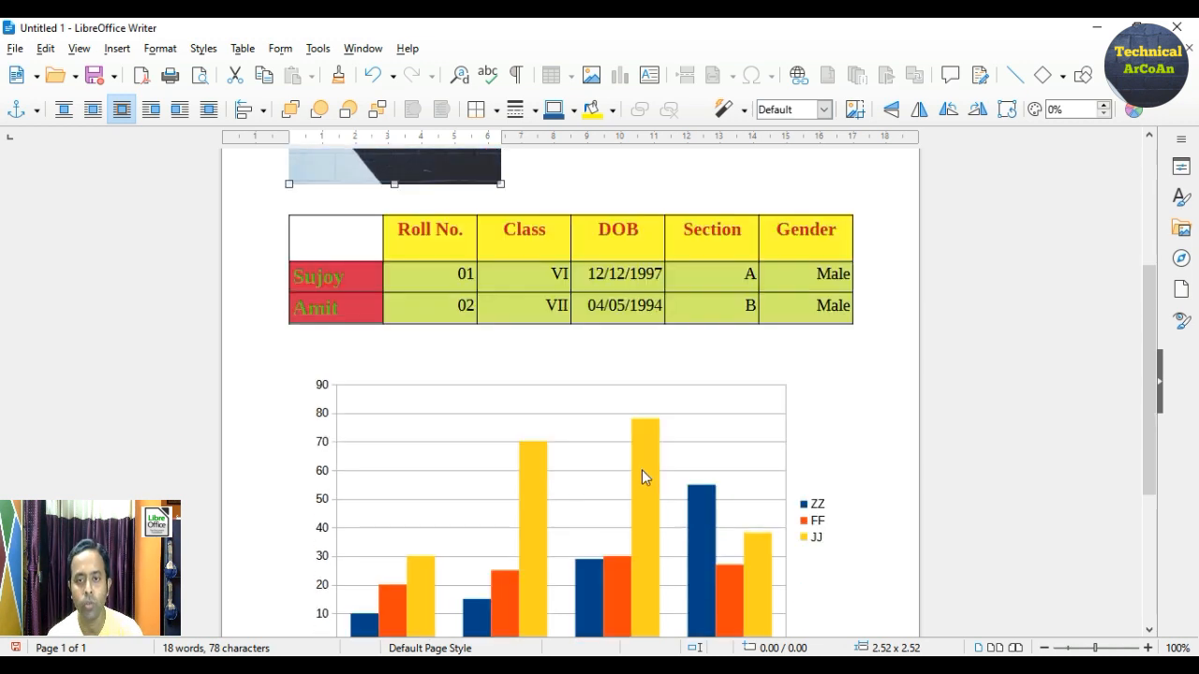
{"action": "scroll", "coordinate": [625, 504], "scroll_direction": "up", "scroll_amount": 2}
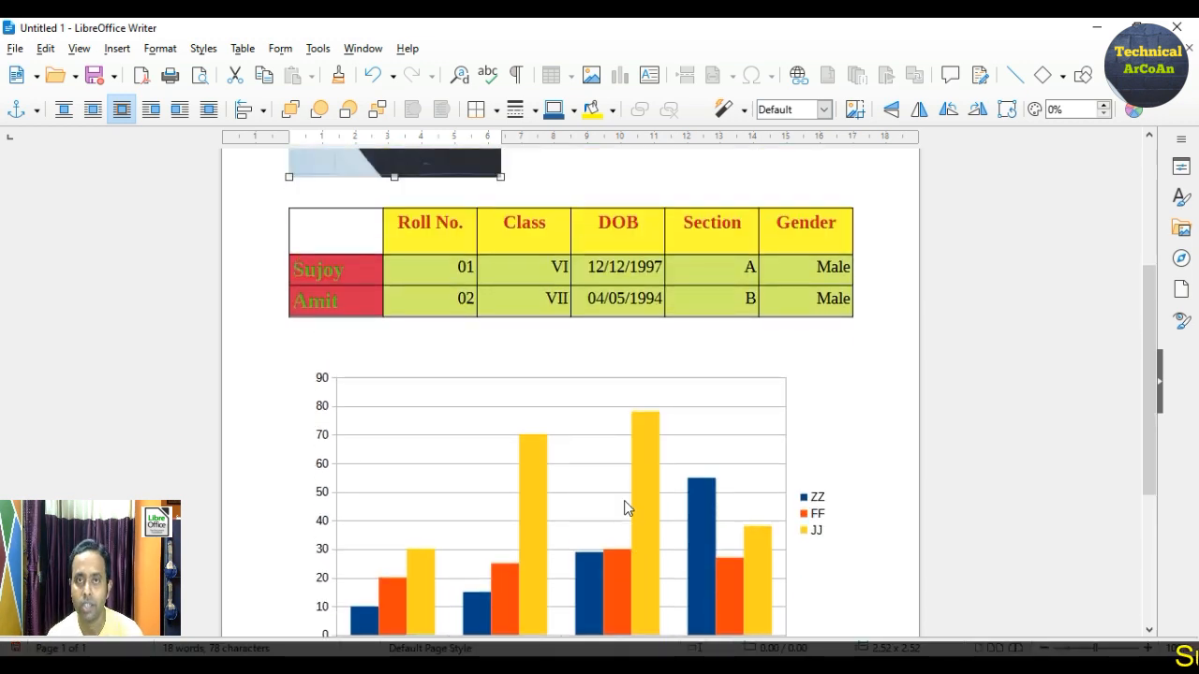
{"action": "scroll", "coordinate": [626, 506], "scroll_direction": "down", "scroll_amount": 1}
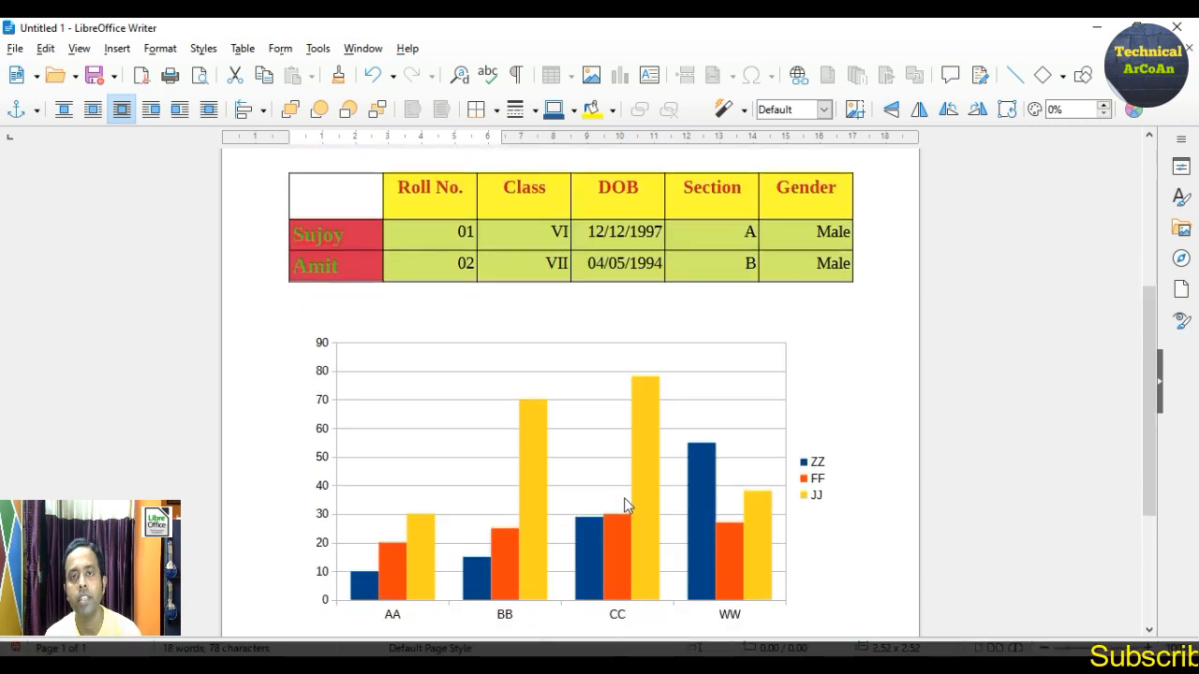